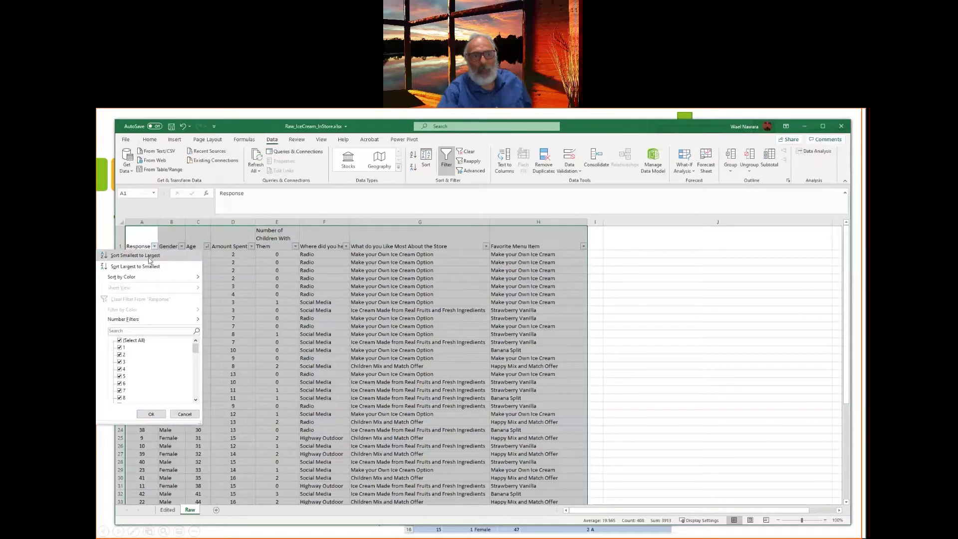
# Sort the survey data by the Response column from smallest to largest
pyautogui.click(150, 256)
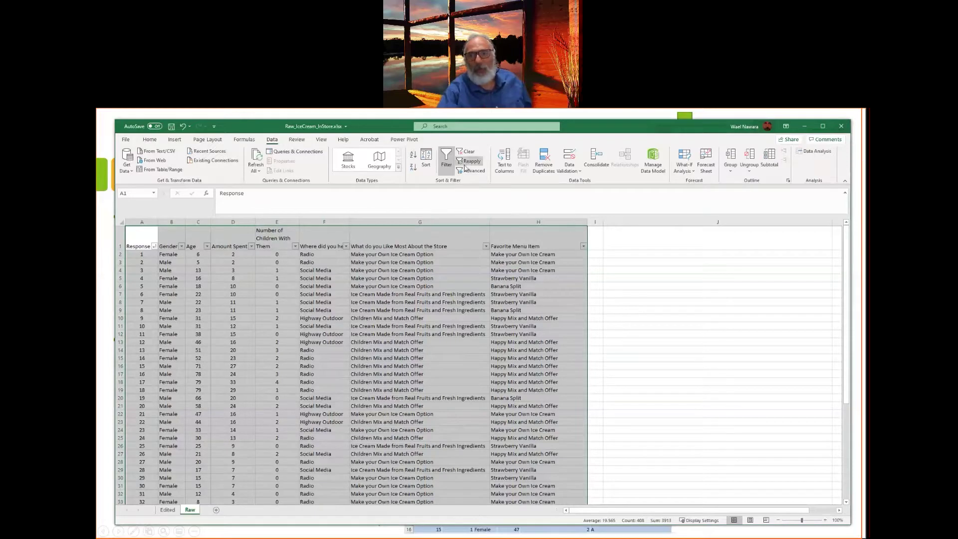
# Remove the filter and format the survey range as a table with headers in a blue medium style, and undo these changes
pyautogui.click(444, 156)
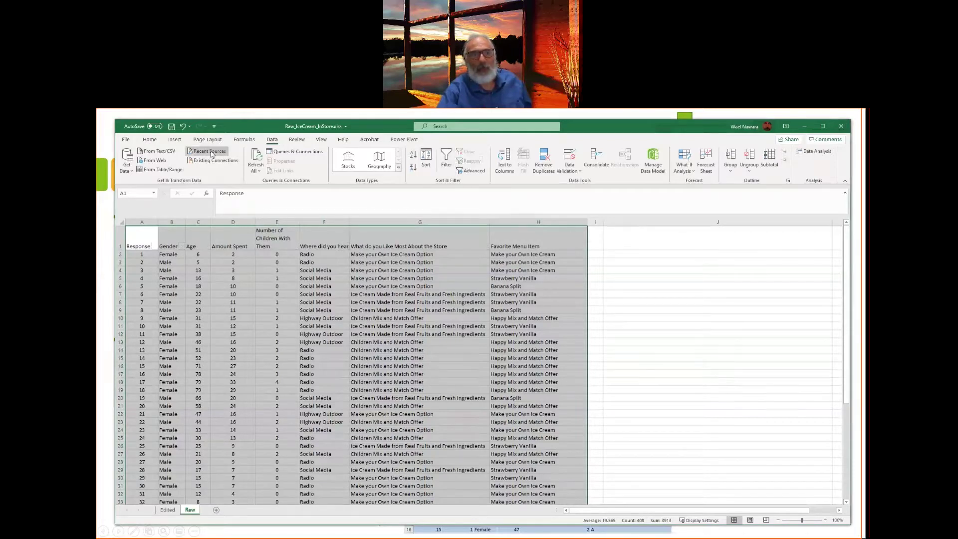
pyautogui.click(152, 141)
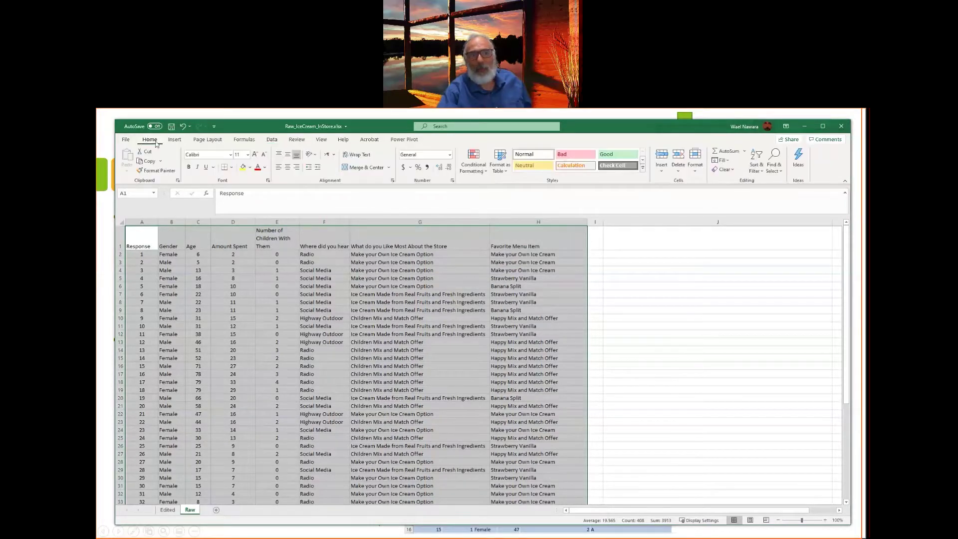
pyautogui.click(505, 165)
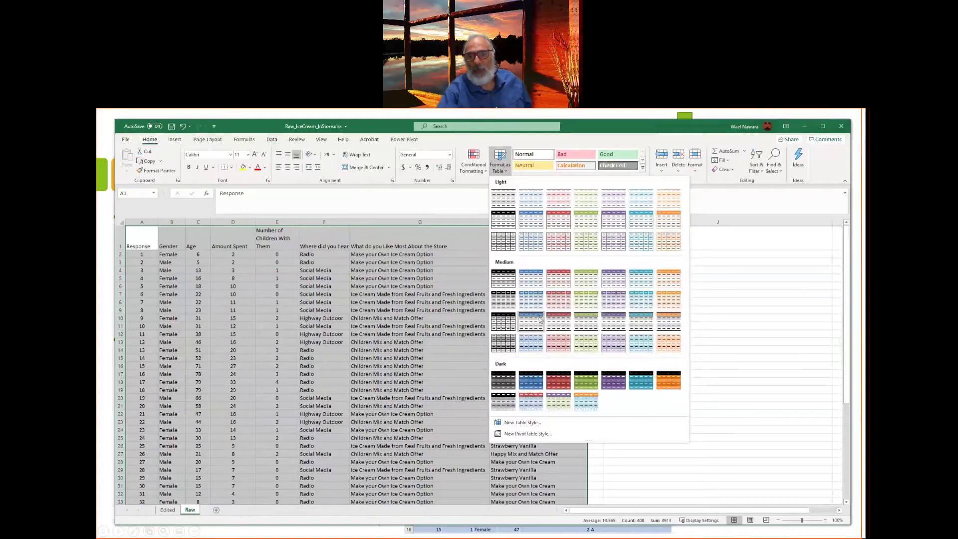
pyautogui.click(531, 299)
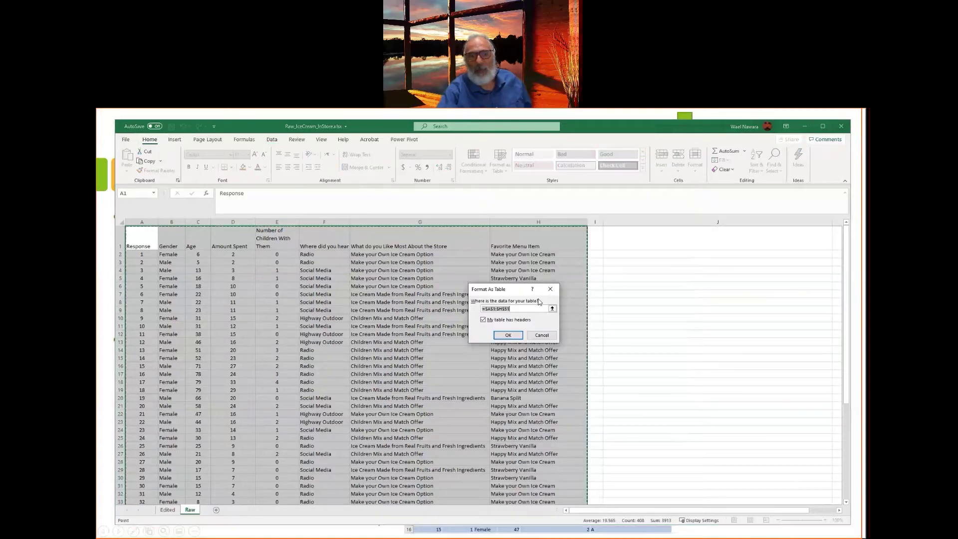
pyautogui.click(508, 335)
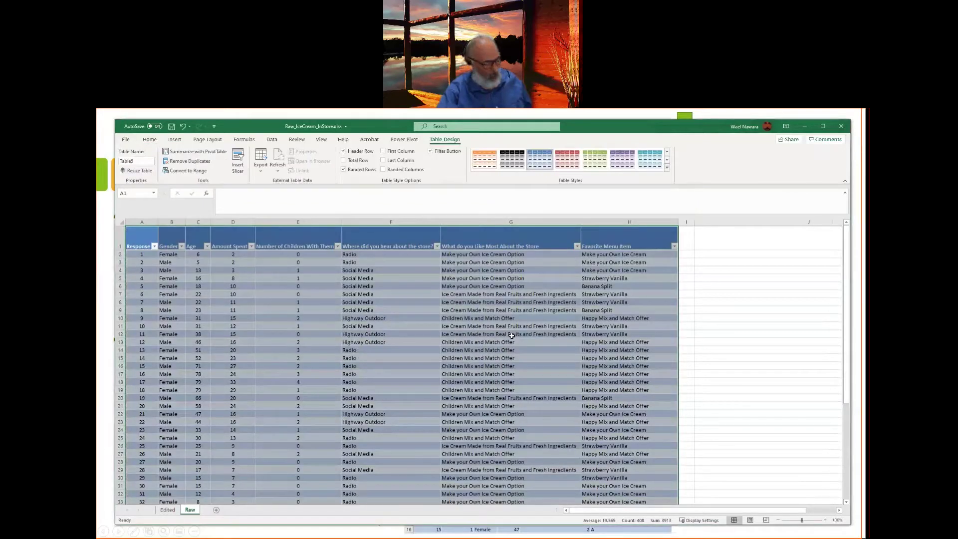
pyautogui.hotkey('ctrl', 'z')
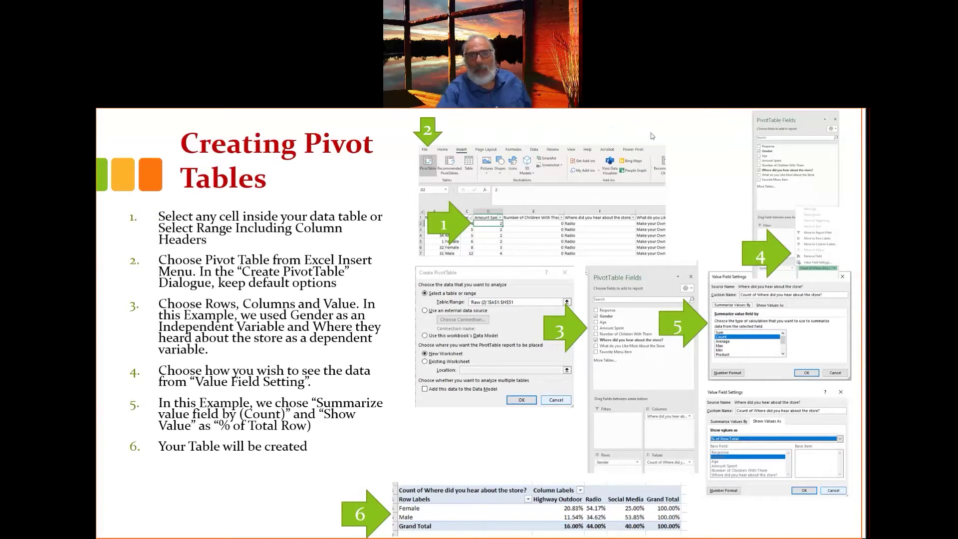
# Switch to the Excel workbook and create a PivotTable from the Raw sheet's survey data on a new worksheet
pyautogui.hotkey('alt', 'Tab')
pyautogui.click(201, 254)
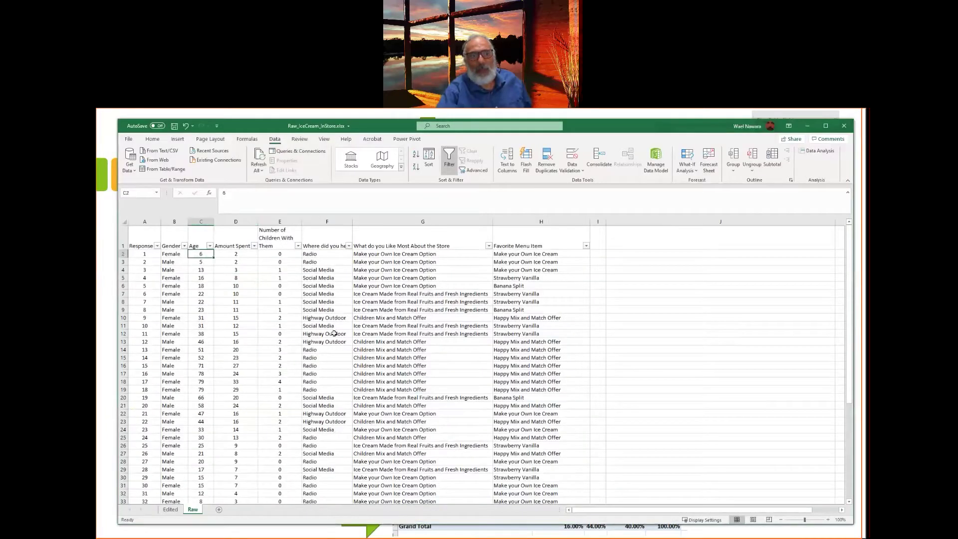
pyautogui.click(177, 139)
pyautogui.click(133, 154)
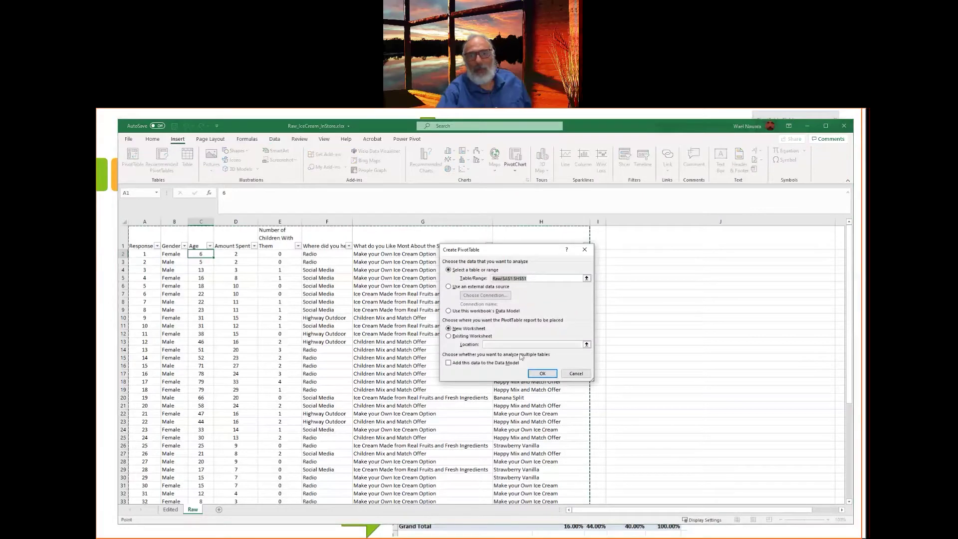
pyautogui.click(543, 374)
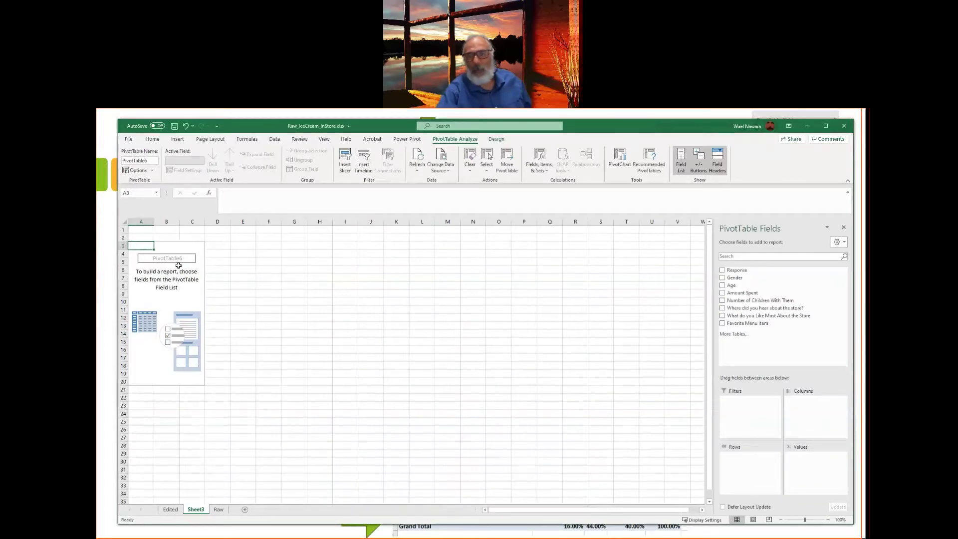
# Add Gender to the PivotTable rows and Amount Spent to its values, summarized by Average
pyautogui.click(722, 278)
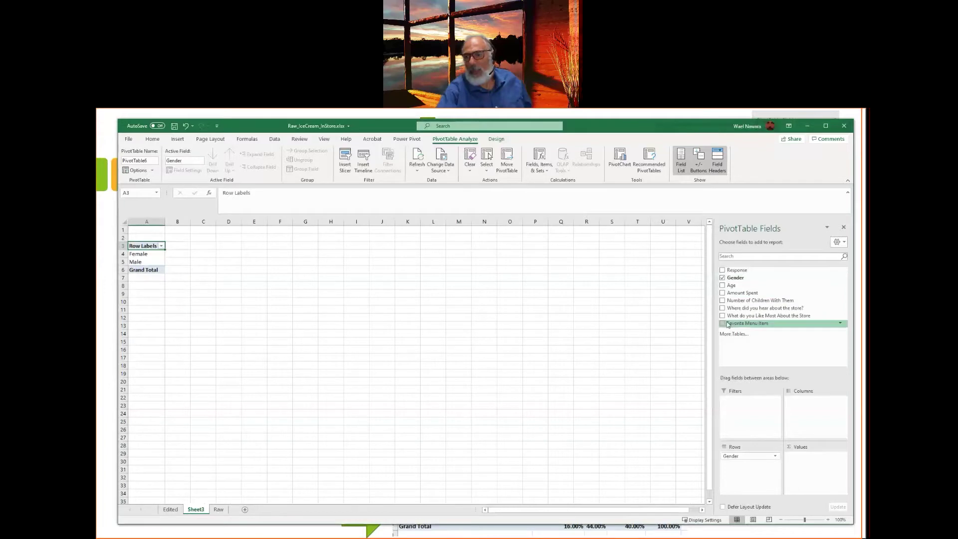
pyautogui.click(723, 293)
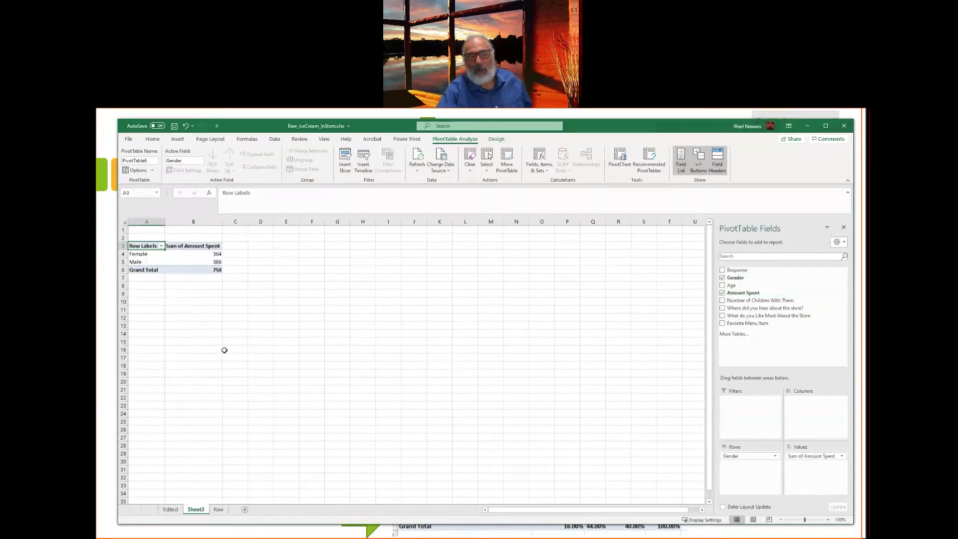
pyautogui.click(841, 457)
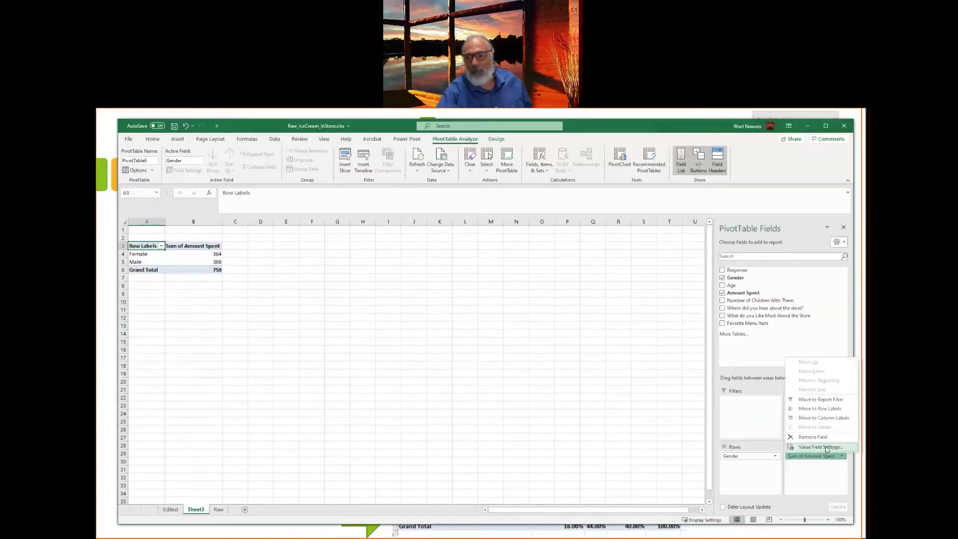
pyautogui.click(824, 447)
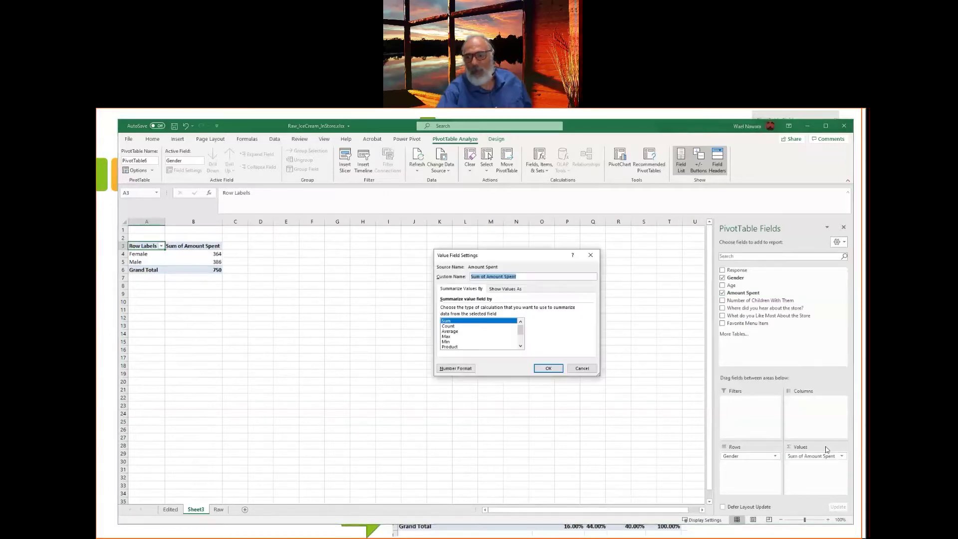
pyautogui.click(456, 332)
pyautogui.click(547, 368)
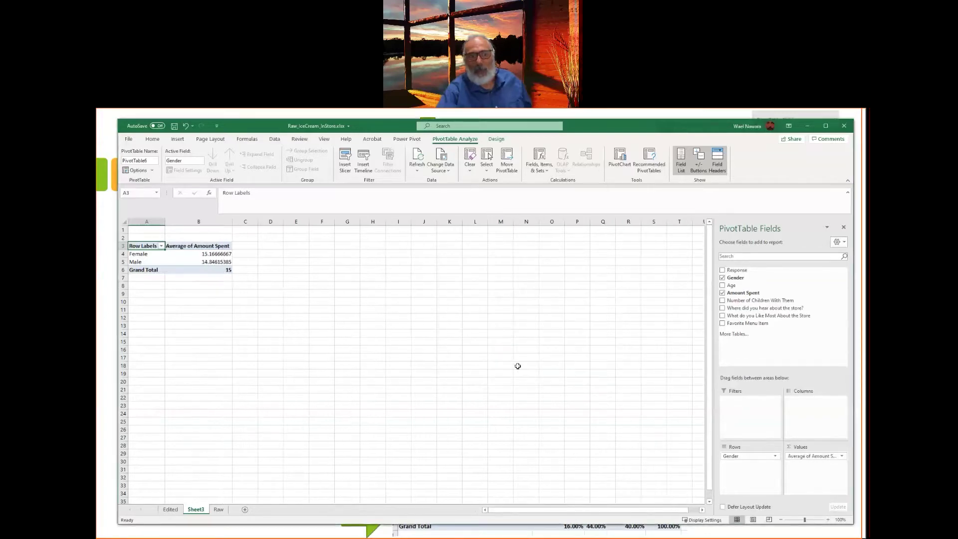
# Reduce the Female and Male average amounts in the PivotTable to two decimal places
pyautogui.moveTo(210, 256); pyautogui.dragTo(212, 262)
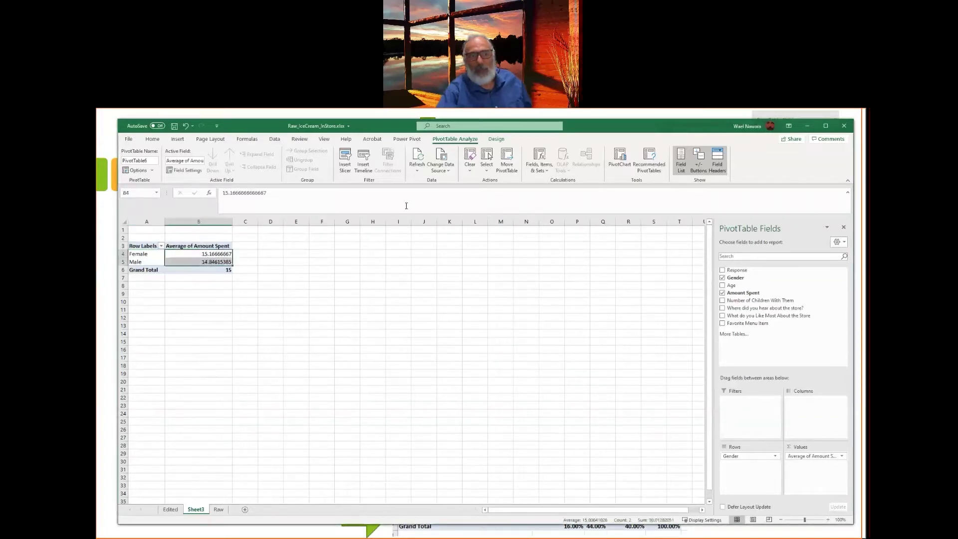
pyautogui.click(152, 139)
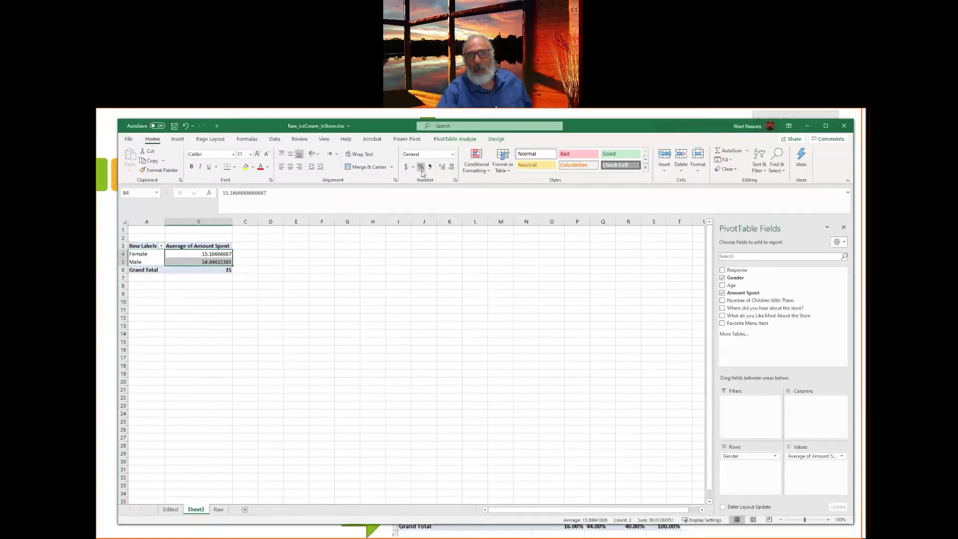
pyautogui.click(451, 169)
pyautogui.click(450, 168)
pyautogui.click(451, 169)
pyautogui.click(450, 168)
pyautogui.click(450, 168)
pyautogui.click(451, 168)
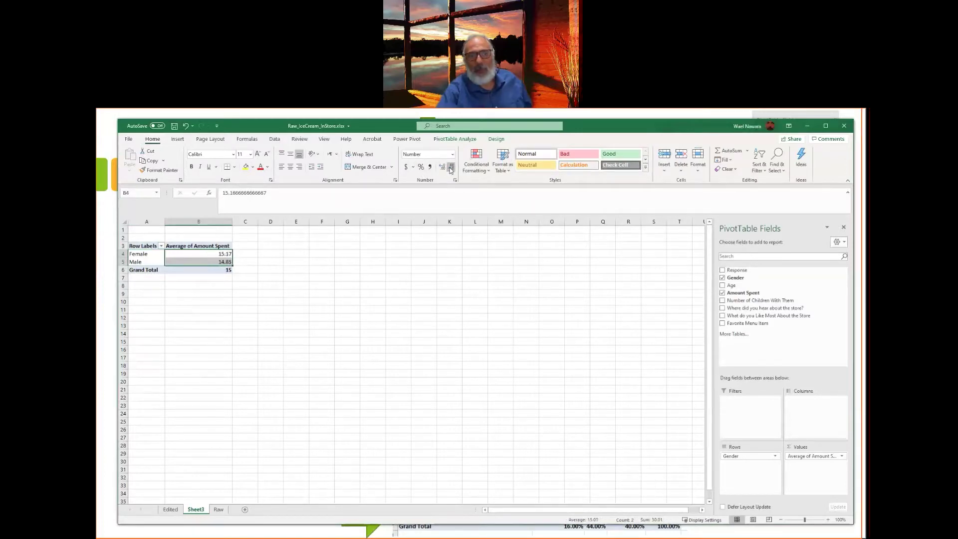
pyautogui.click(392, 258)
# Insert a Clustered Column PivotChart of the average amount spent by gender and enlarge it from its upper corner
pyautogui.click(227, 255)
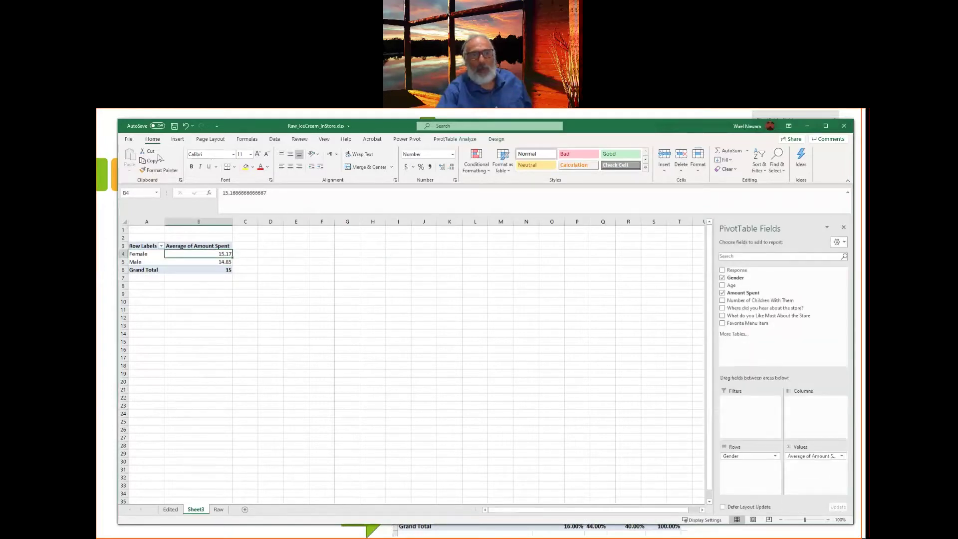
pyautogui.click(177, 139)
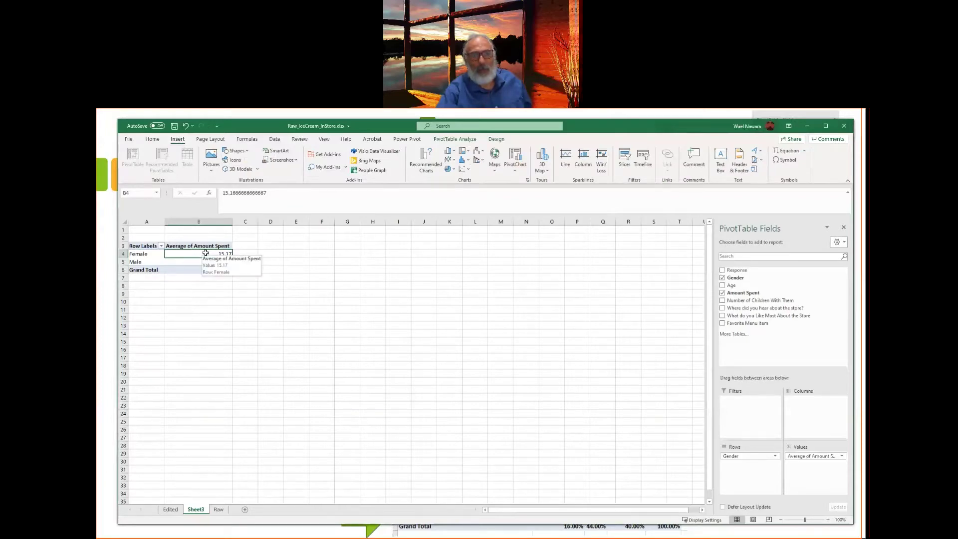
pyautogui.click(519, 158)
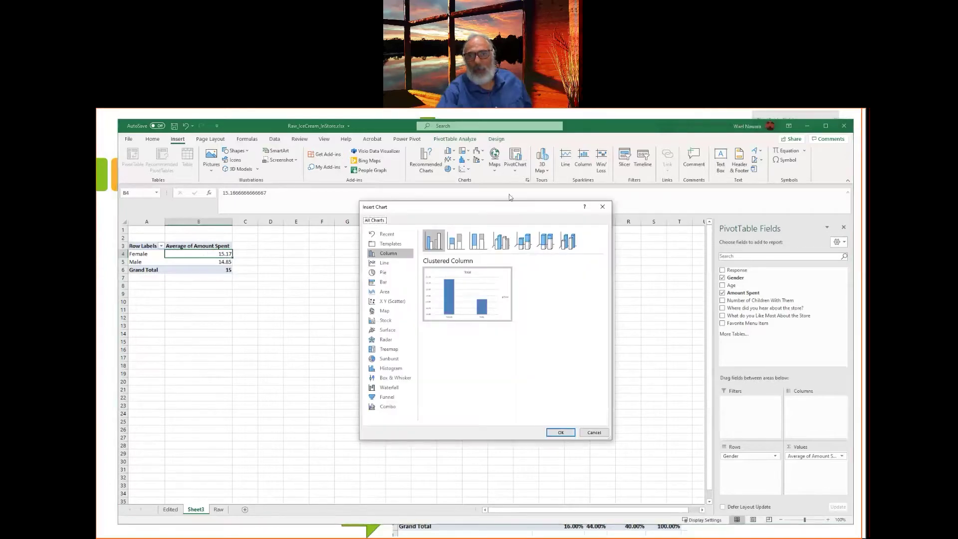
pyautogui.click(568, 429)
pyautogui.moveTo(512, 307); pyautogui.dragTo(528, 272)
pyautogui.click(635, 342)
pyautogui.click(478, 321)
pyautogui.click(519, 301)
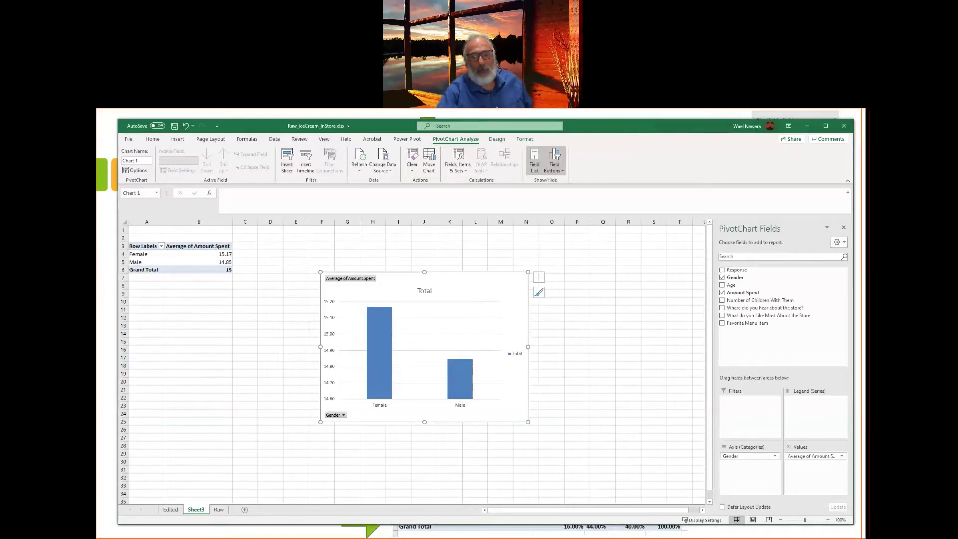
# Switch to the slide presentation and advance past Creating Pivot Charts to the Key Excel Formulas slide
pyautogui.hotkey('alt', 'Tab')
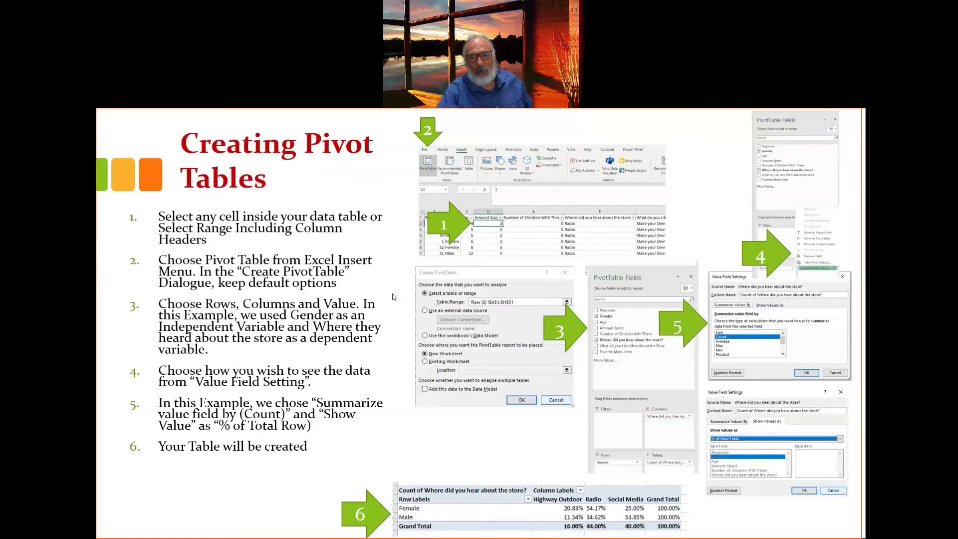
pyautogui.press('Right')
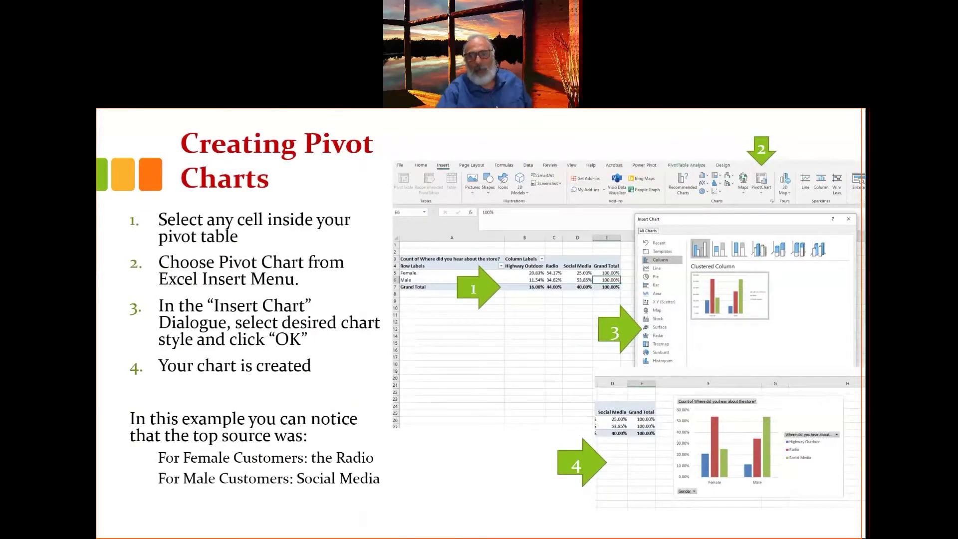
pyautogui.press('Right')
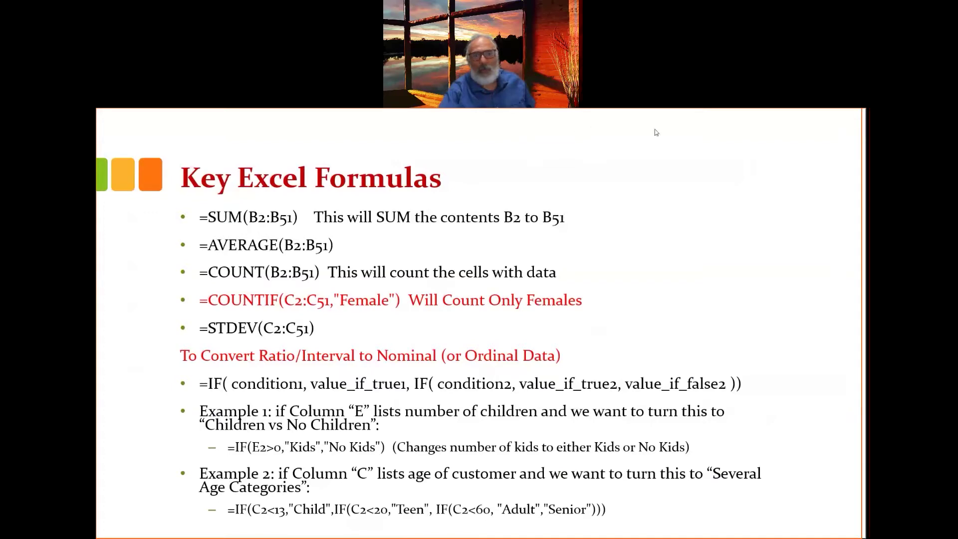
# Switch to the Excel workbook and total the Age column in cell C53 of the Raw sheet with =SUM(C2:C52)
pyautogui.hotkey('alt', 'Tab')
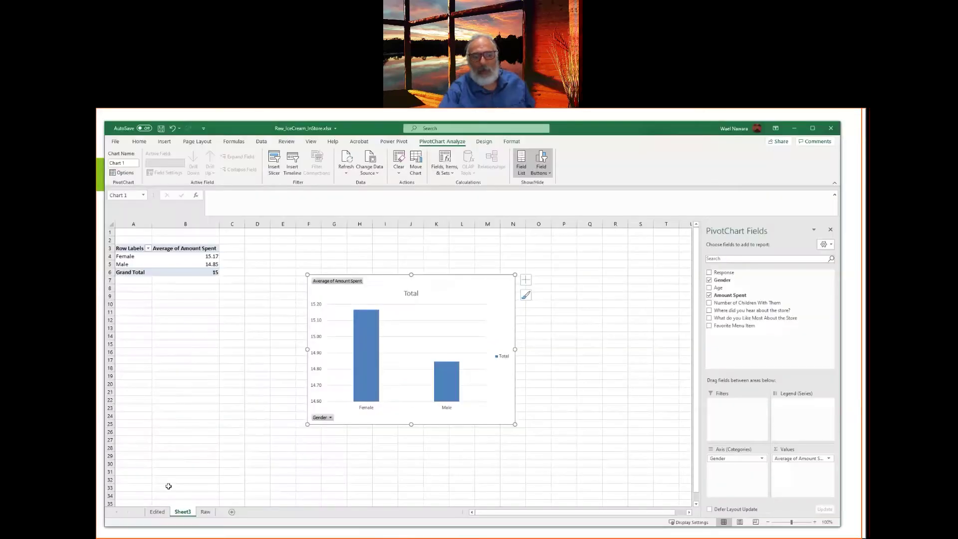
pyautogui.click(205, 514)
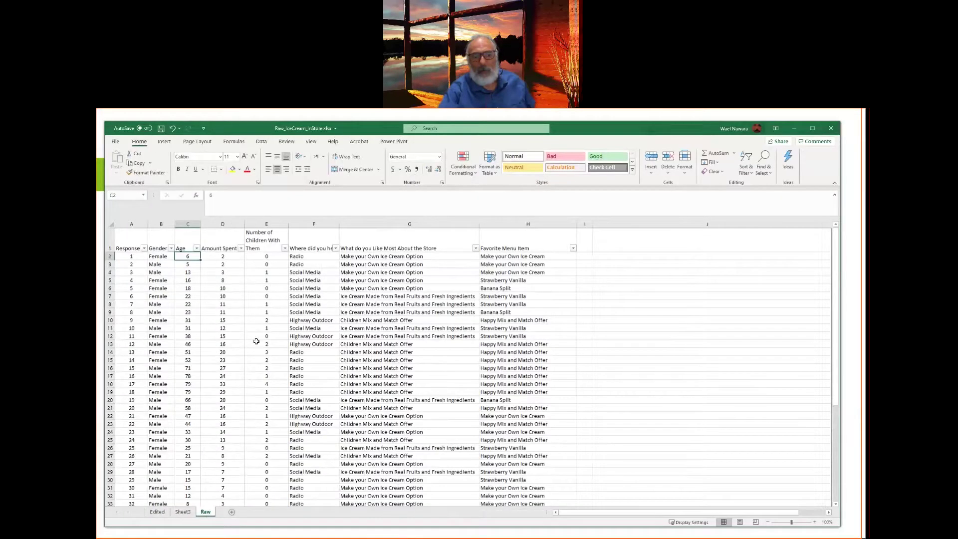
pyautogui.scroll(-1, 256, 341)
pyautogui.keyDown('ctrl'); pyautogui.scroll(-2, 256, 341); pyautogui.keyUp('ctrl')
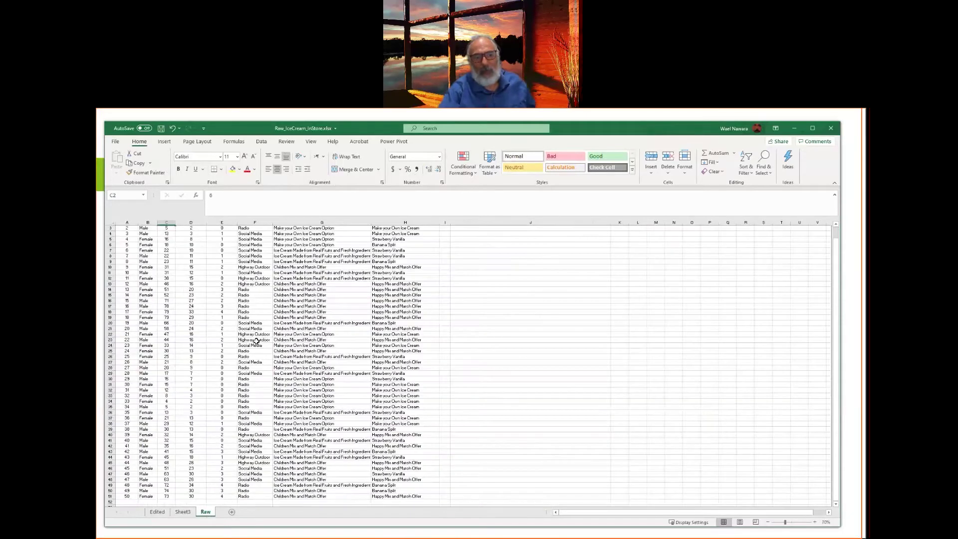
pyautogui.keyDown('ctrl'); pyautogui.scroll(-1, 256, 341); pyautogui.keyUp('ctrl')
pyautogui.click(153, 465)
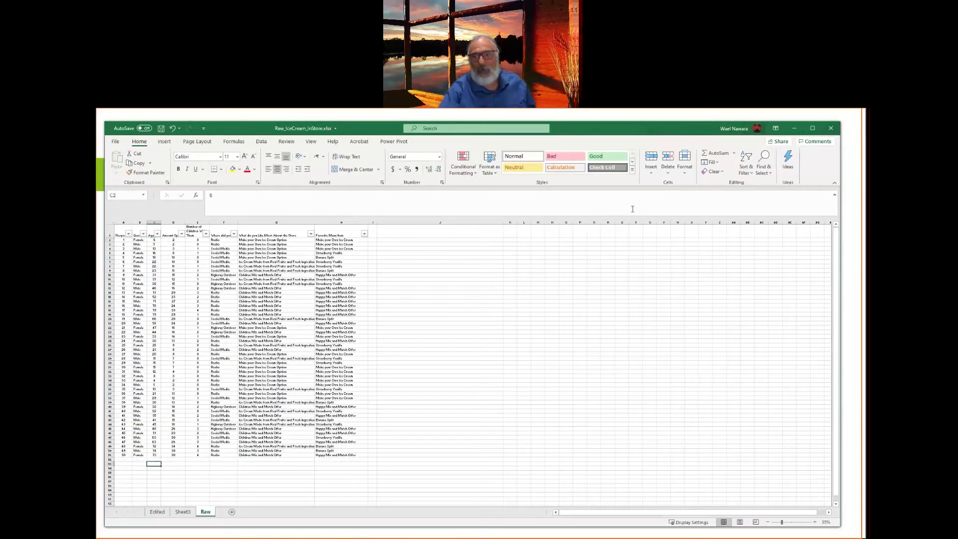
pyautogui.click(706, 156)
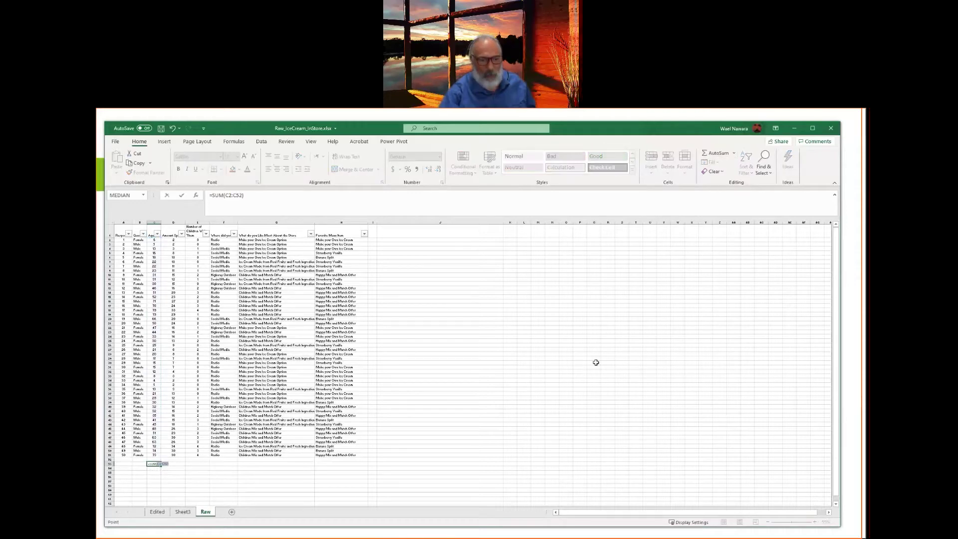
pyautogui.press('Return')
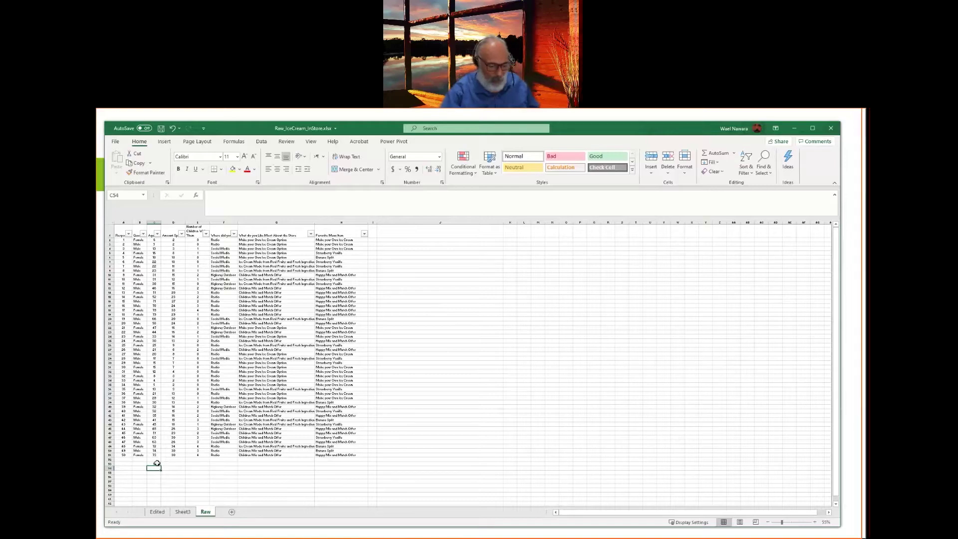
# Examine the Age column from its first entry down to the total in C53
pyautogui.scroll(11, 156, 463)
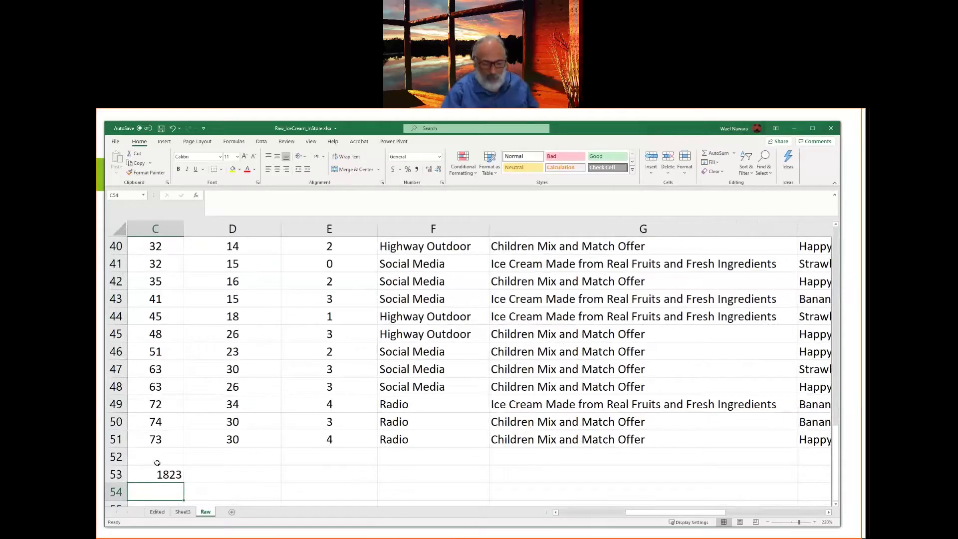
pyautogui.press('Home')
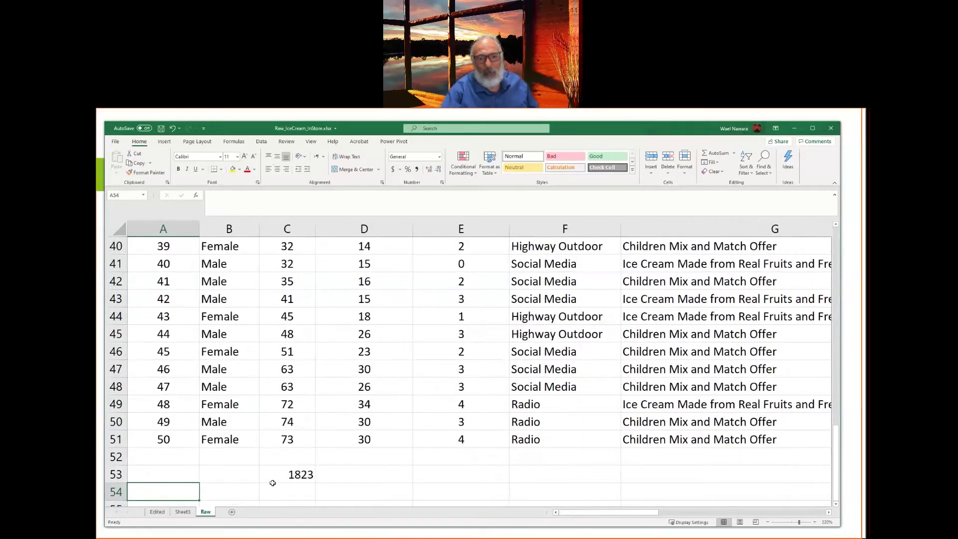
pyautogui.scroll(13, 273, 483)
pyautogui.scroll(-1, 287, 449)
pyautogui.scroll(1, 289, 444)
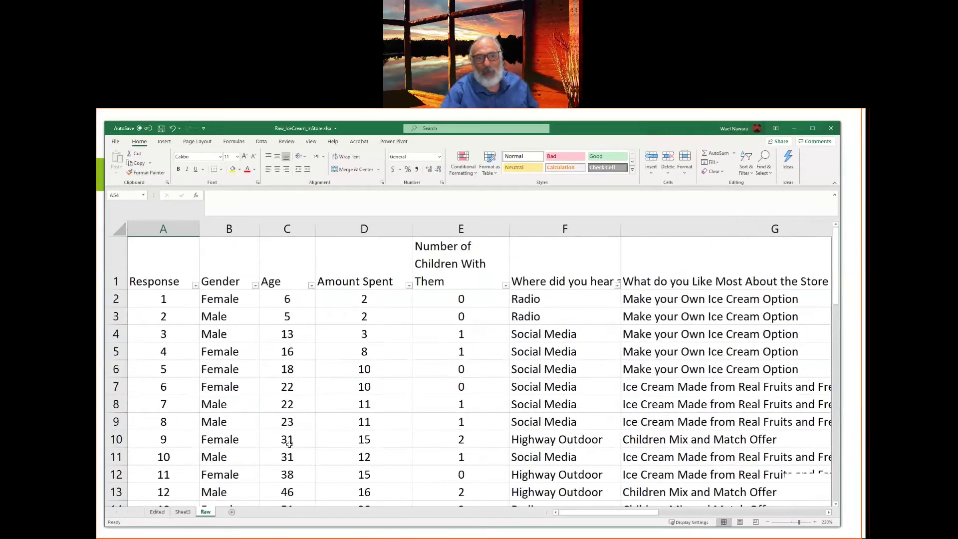
pyautogui.scroll(-16, 287, 442)
pyautogui.scroll(1, 291, 334)
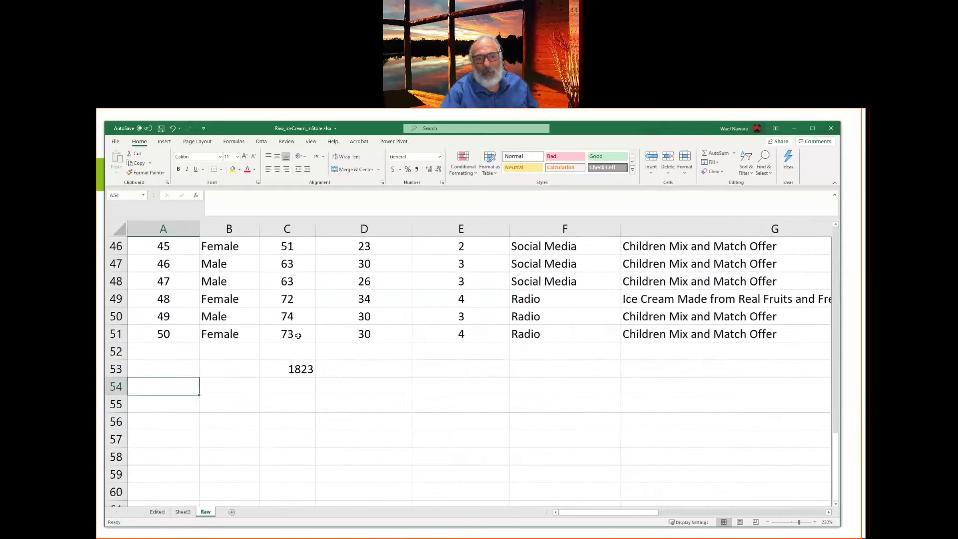
# Calculate the average age in cell C54 of the Raw sheet with =AVERAGE(C2:C51)
pyautogui.click(291, 389)
pyautogui.write('=av')
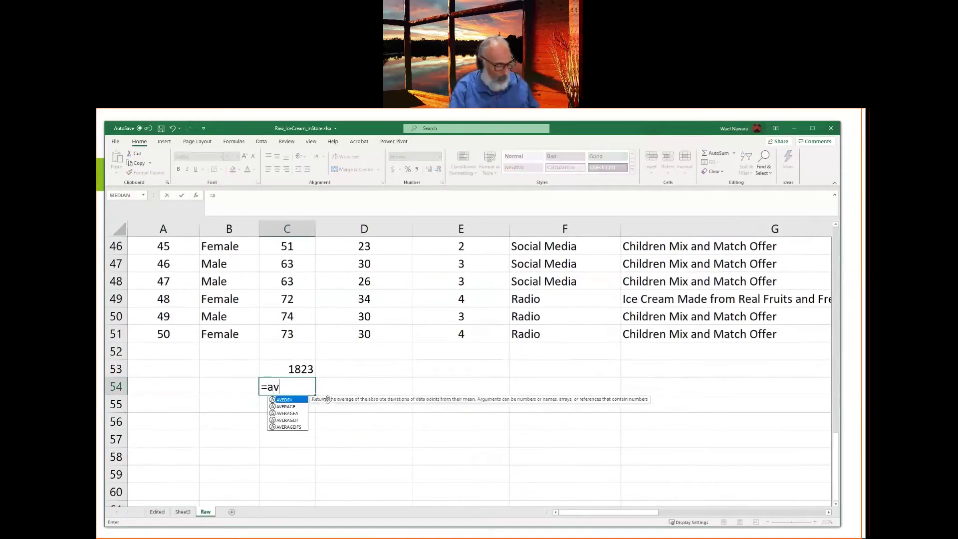
pyautogui.write('erage(')
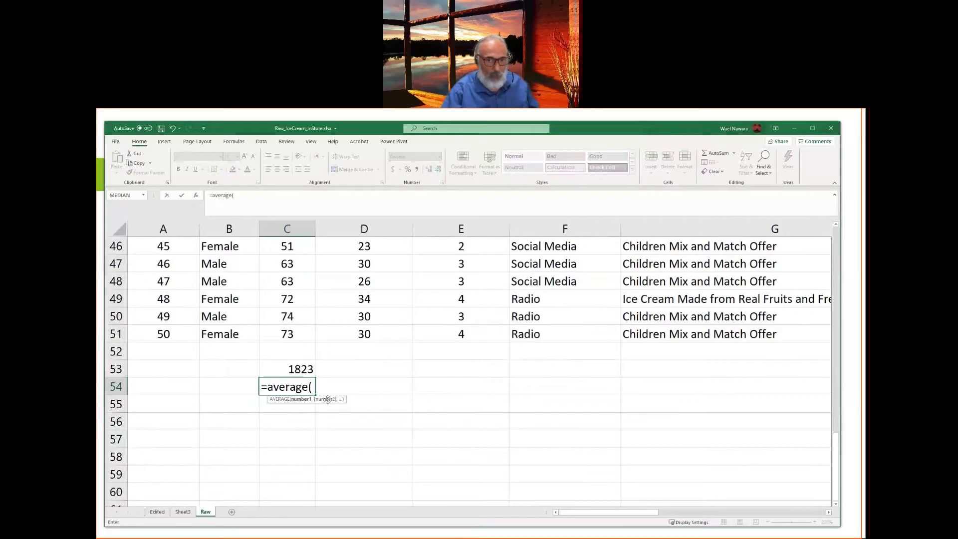
pyautogui.write('s')
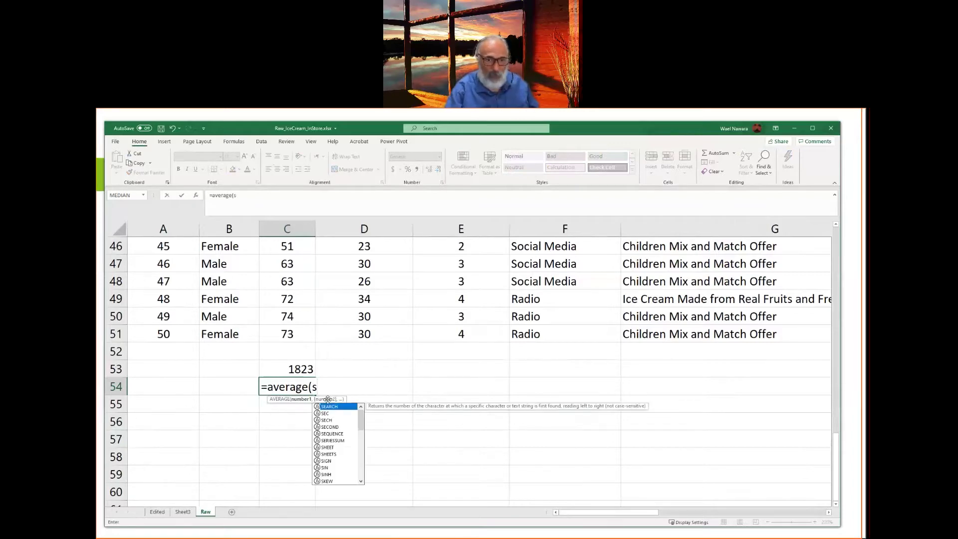
pyautogui.press('BackSpace')
pyautogui.write('c2')
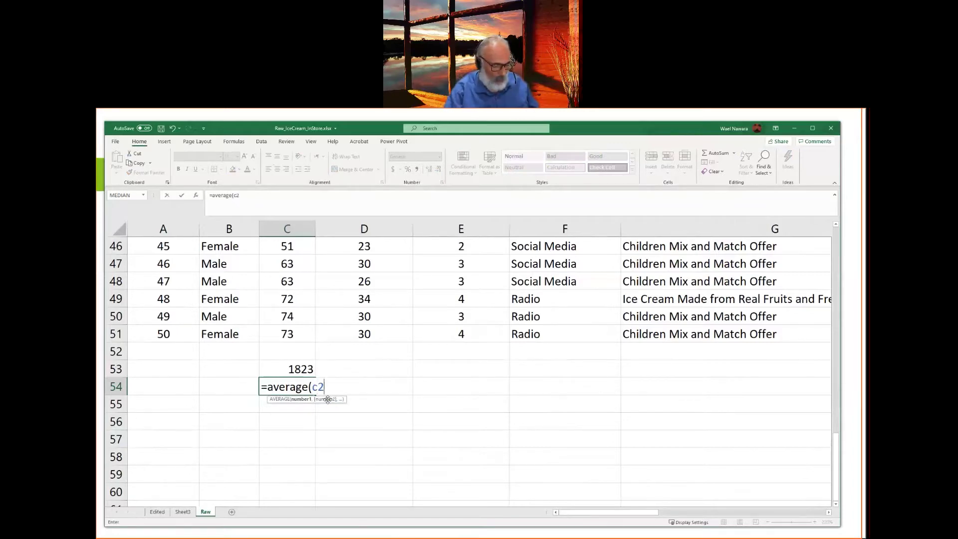
pyautogui.write(':c51')
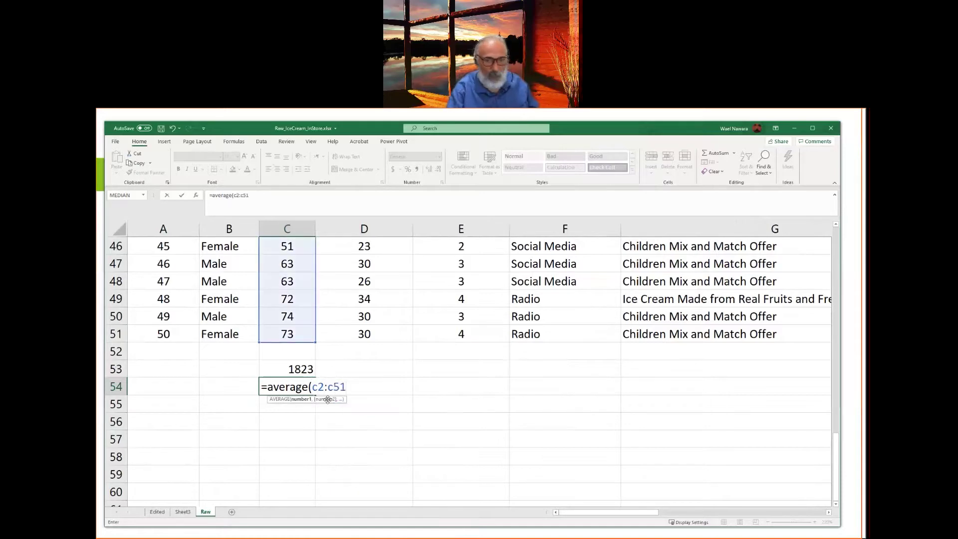
pyautogui.write(')')
pyautogui.press('Return')
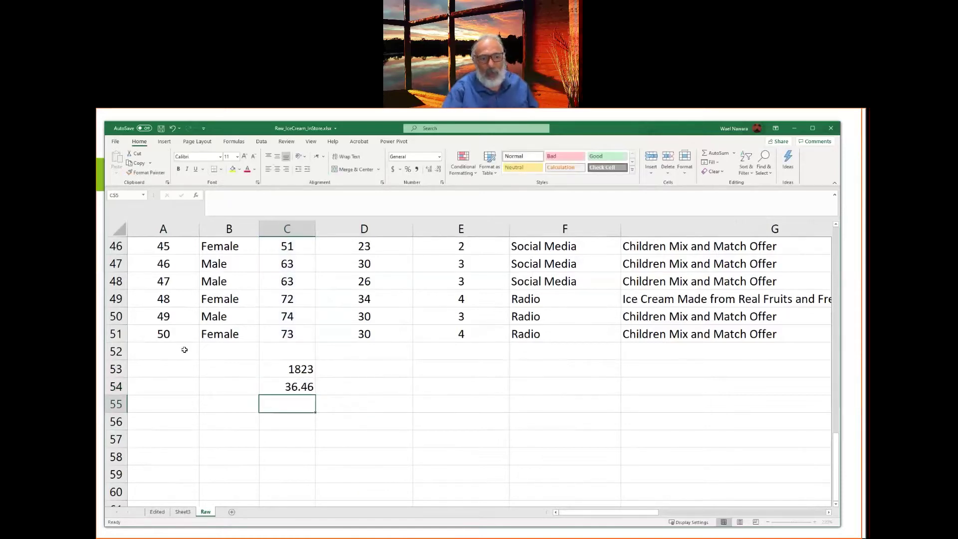
# Count the Age column entries in cell C55 with =COUNT(C2:C51)
pyautogui.click(286, 429)
pyautogui.click(298, 407)
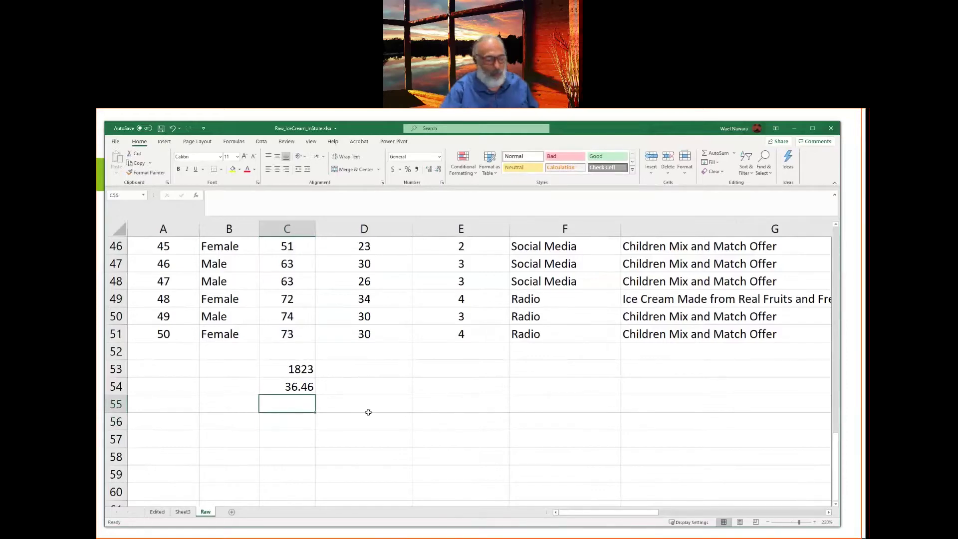
pyautogui.write('=c')
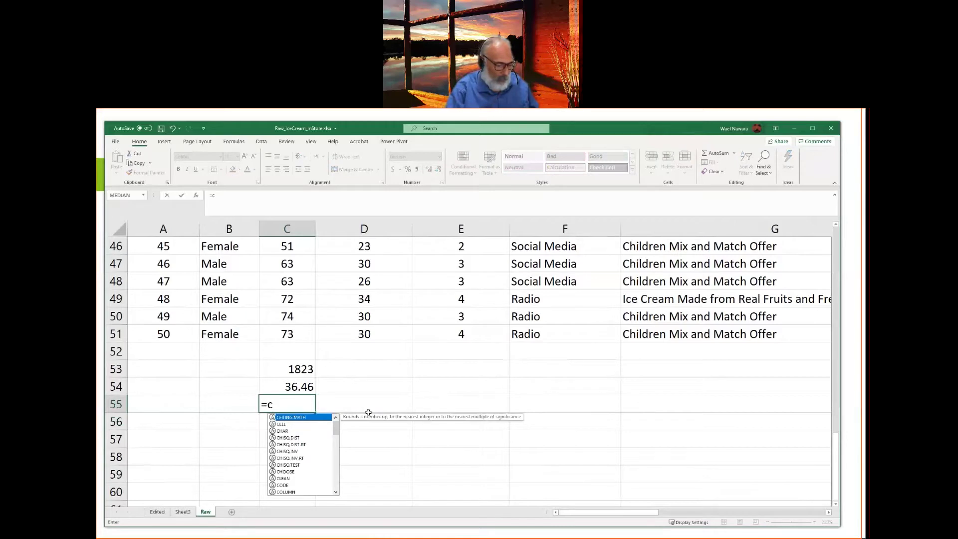
pyautogui.write('ount')
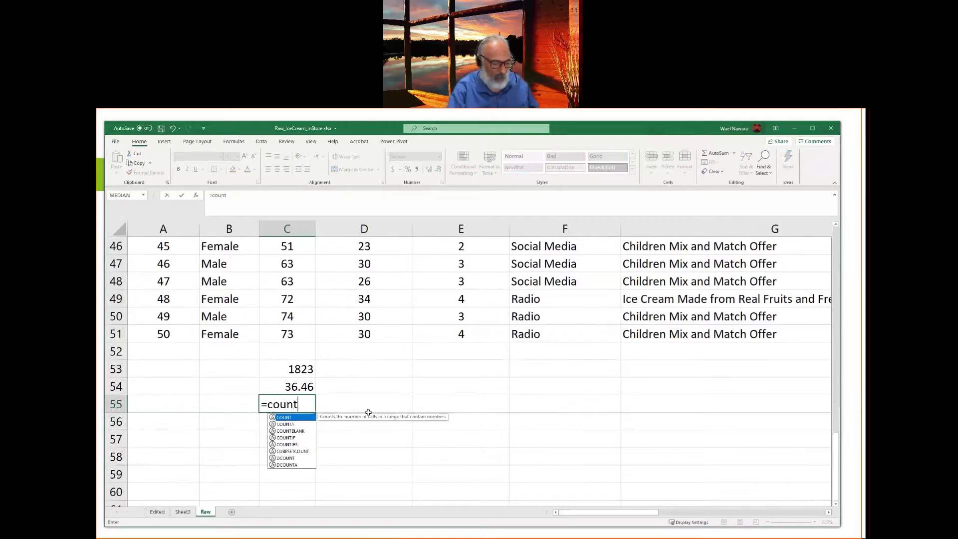
pyautogui.write('(')
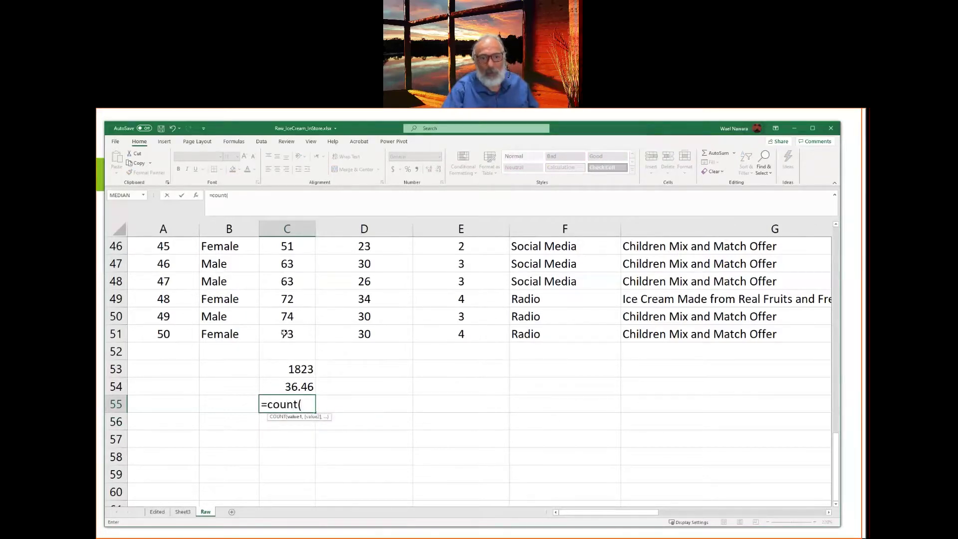
pyautogui.write('c2')
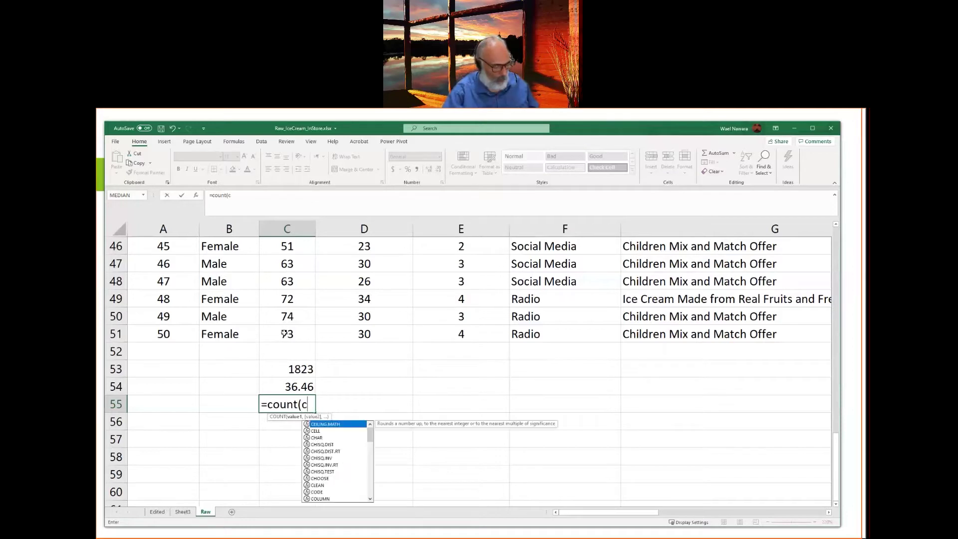
pyautogui.write('51')
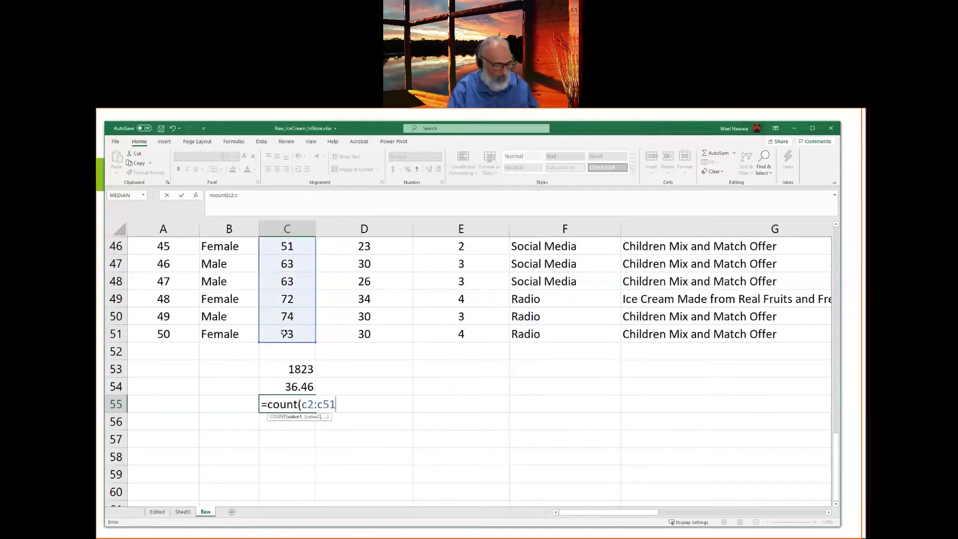
pyautogui.write(')')
pyautogui.press('Return')
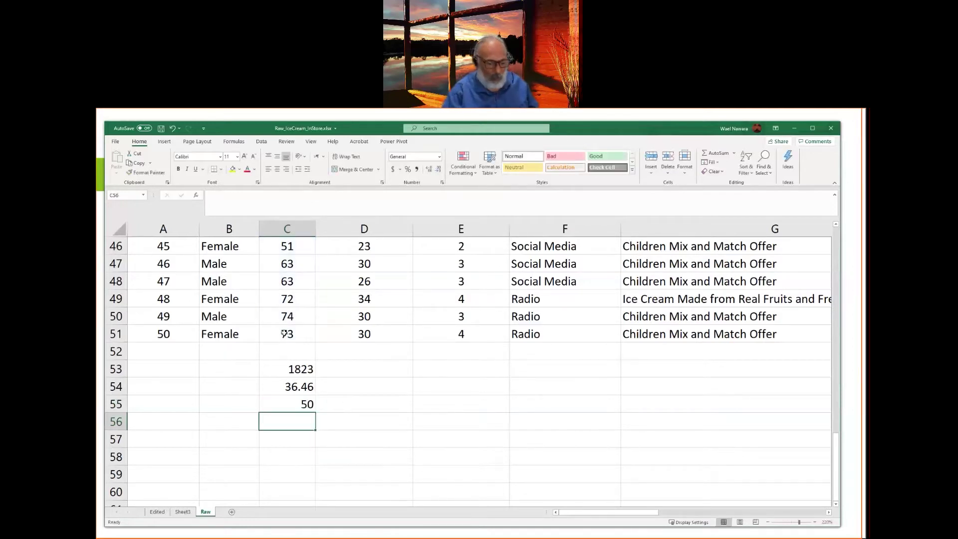
# Cross-check the average age in cell C56 by dividing the total by the count with =C53/C55
pyautogui.write('=')
pyautogui.press('Up')
pyautogui.press('Up')
pyautogui.press('Up')
pyautogui.write('/')
pyautogui.press('Up')
pyautogui.press('Up')
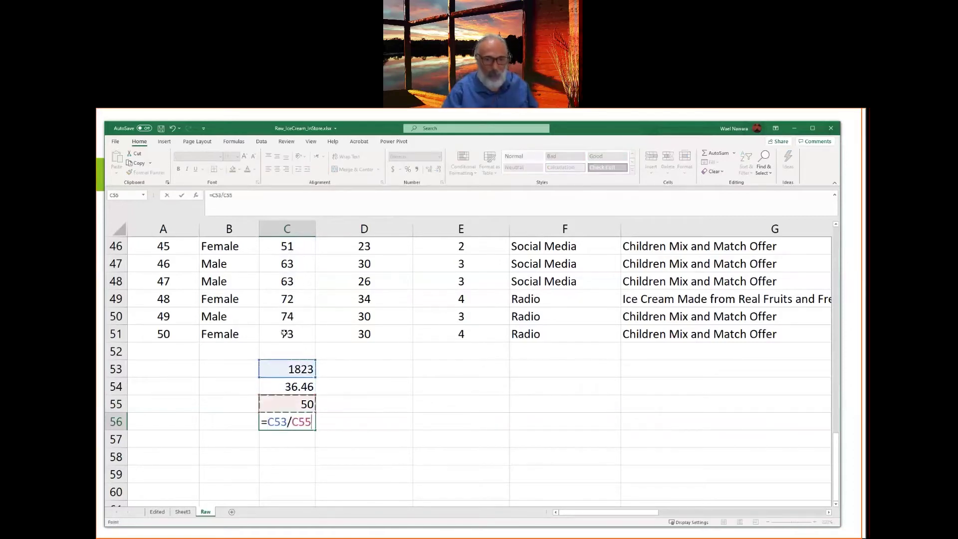
pyautogui.press('Down')
pyautogui.press('Return')
pyautogui.press('Up')
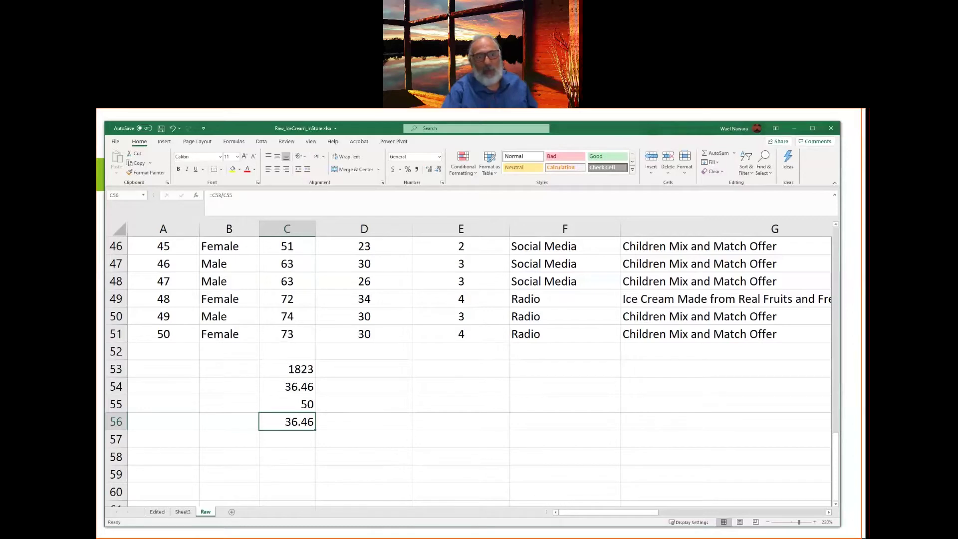
# Consult the Key Excel Formulas slide and count the female customers in cell B53 of the Excel workbook with =COUNTIF(B2:B51,"Female")
pyautogui.click(102, 272)
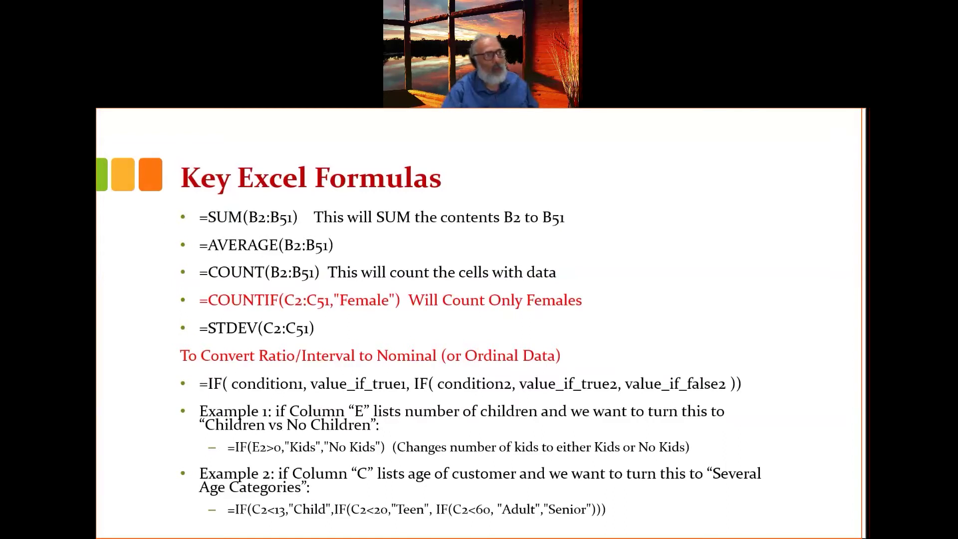
pyautogui.hotkey('alt', 'Tab')
pyautogui.write('=count')
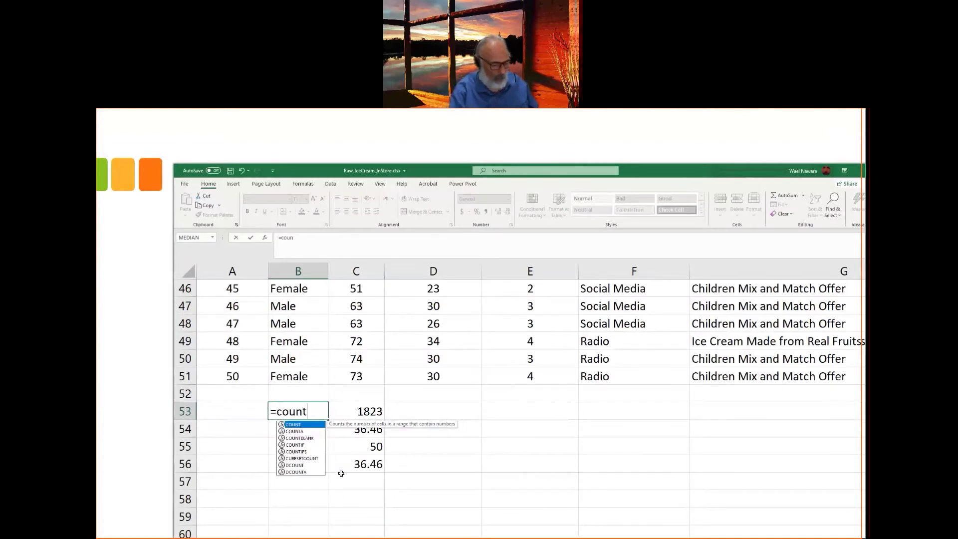
pyautogui.write('if')
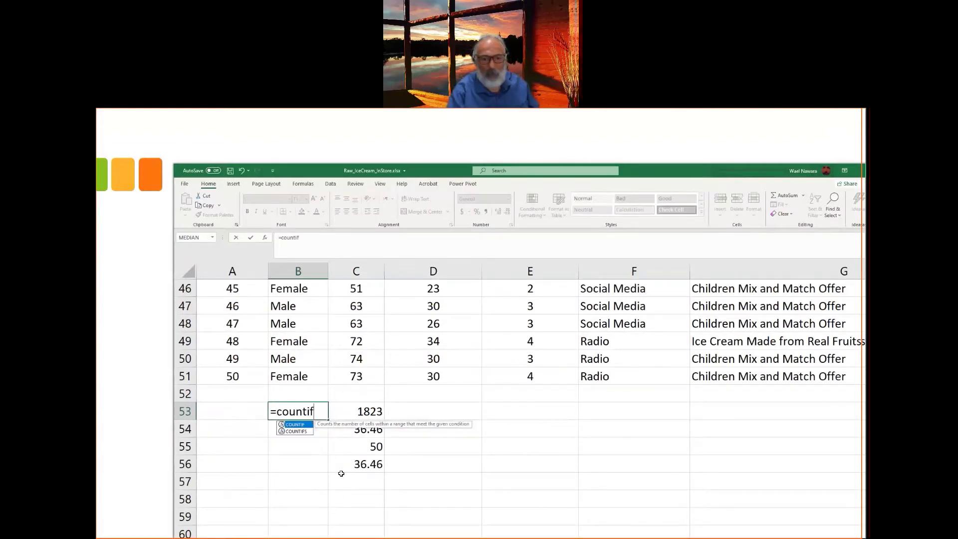
pyautogui.write('(')
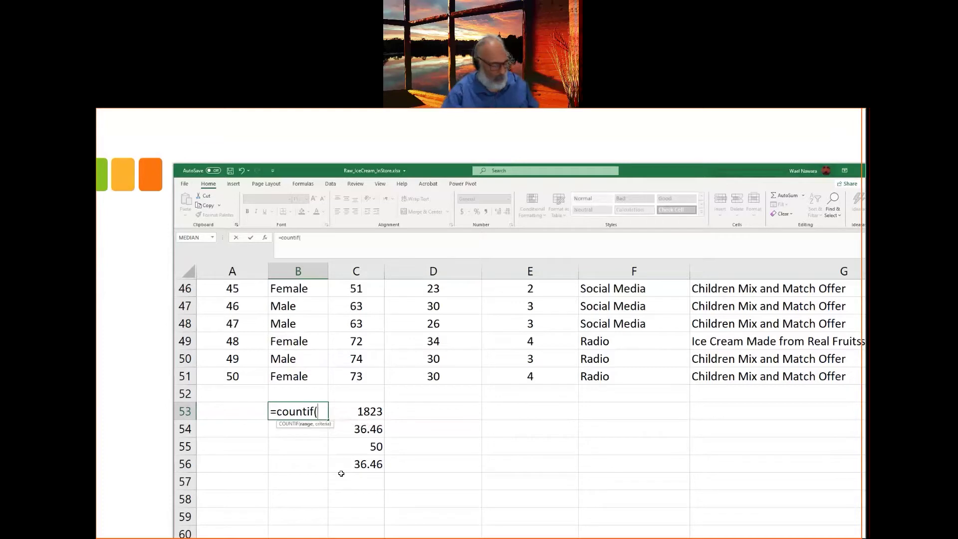
pyautogui.write('B2:b51')
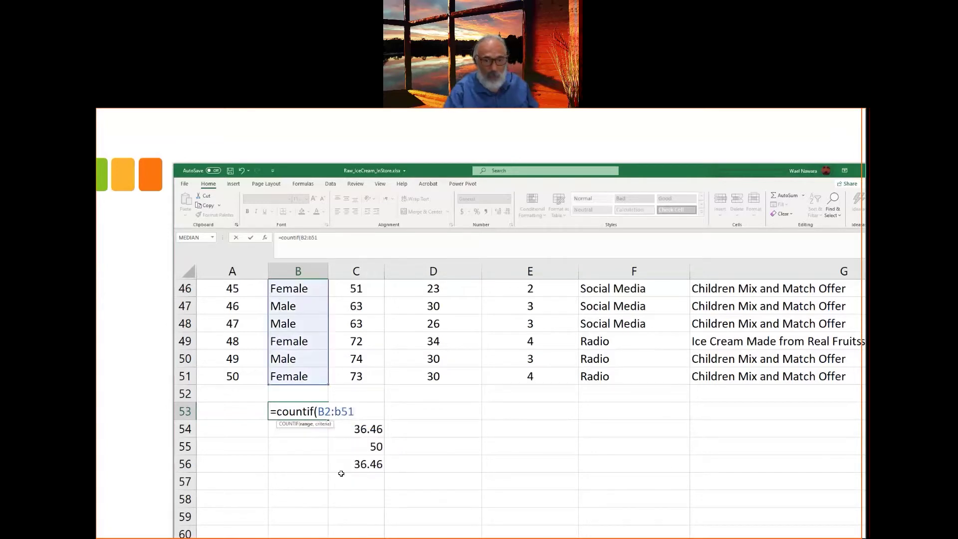
pyautogui.write(',')
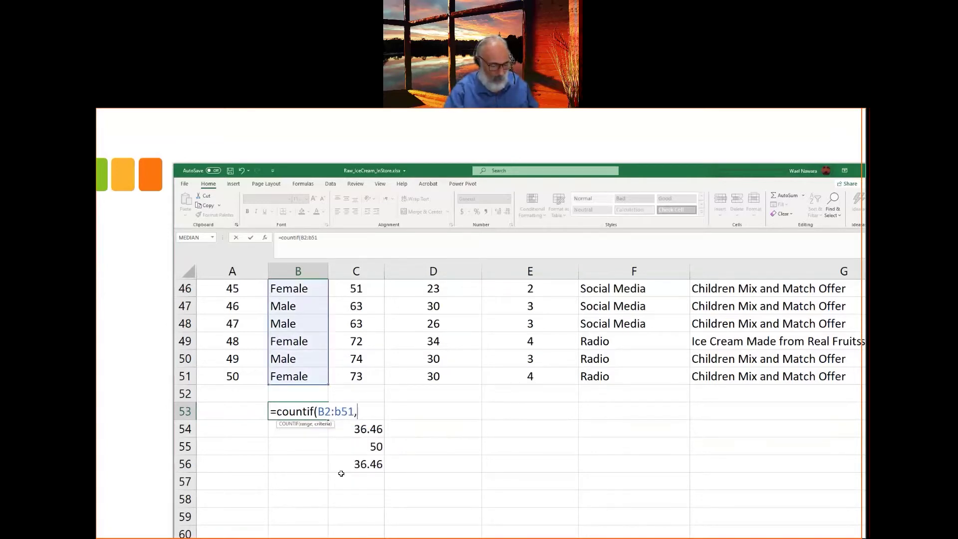
pyautogui.write('"Fema')
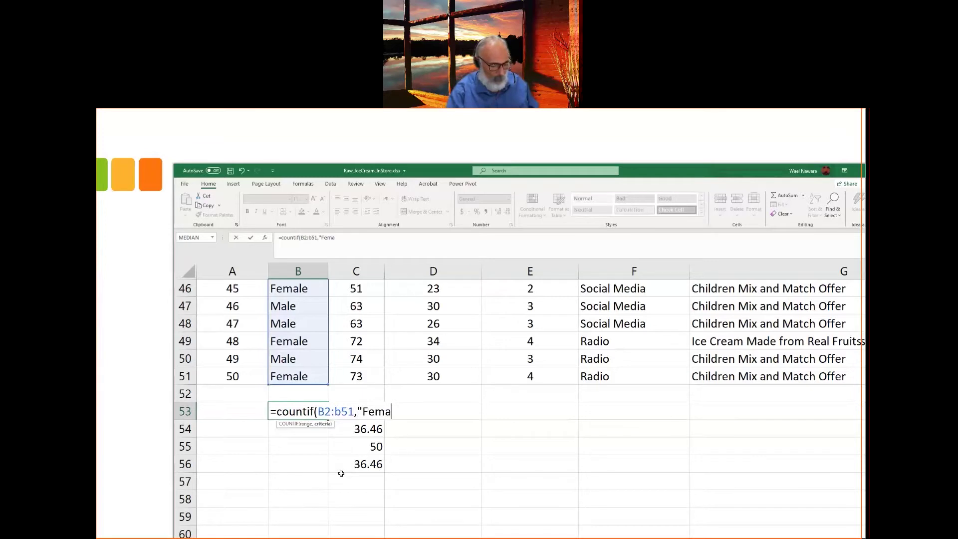
pyautogui.write('le")')
pyautogui.press('Return')
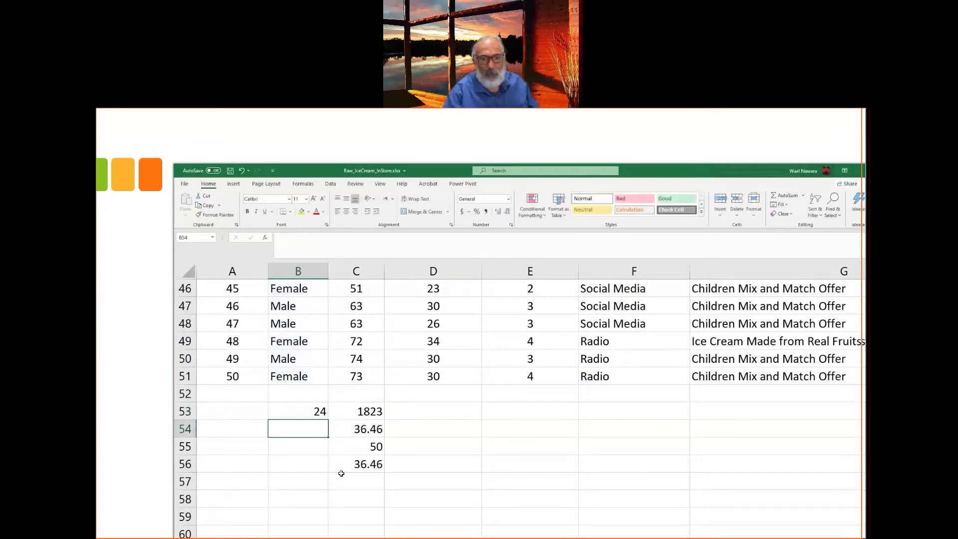
# Count the male customers in cell B54 with =COUNTIF(B2:B51,"male")
pyautogui.press('Up')
pyautogui.press('Down')
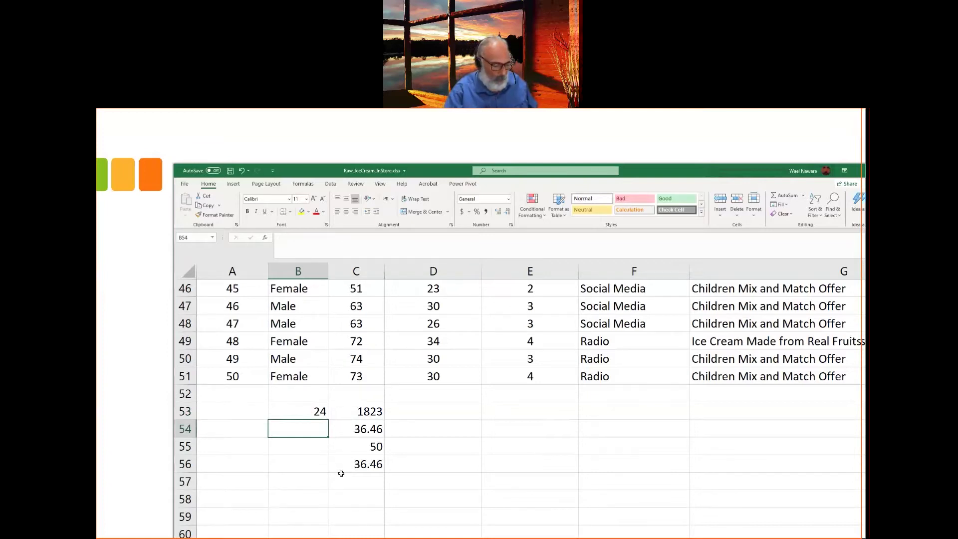
pyautogui.write('=count')
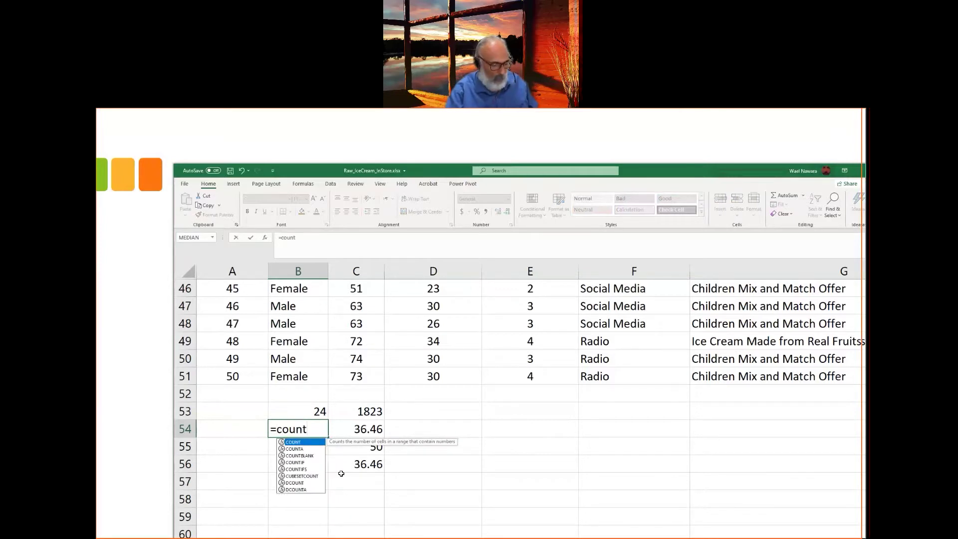
pyautogui.write('if(c')
pyautogui.press('BackSpace')
pyautogui.write('b2:')
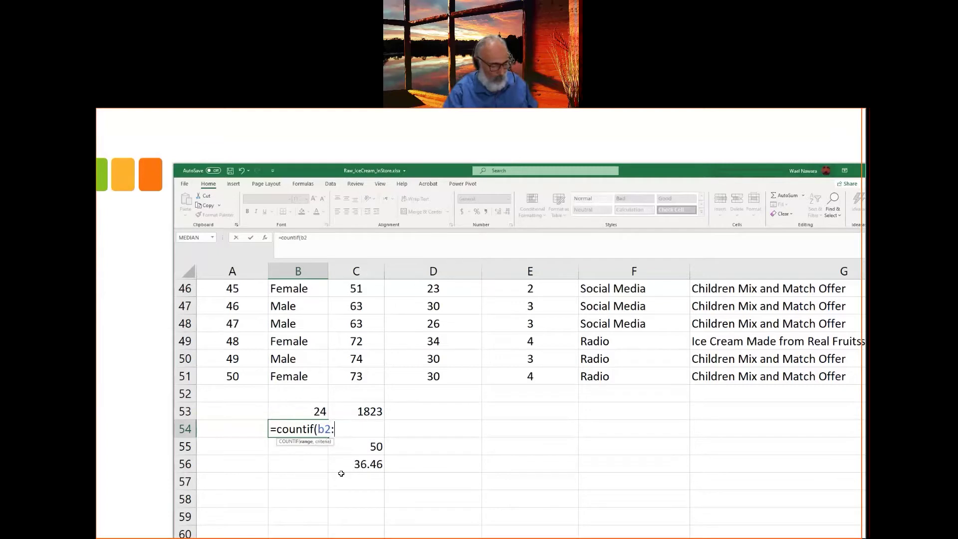
pyautogui.write('b51,')
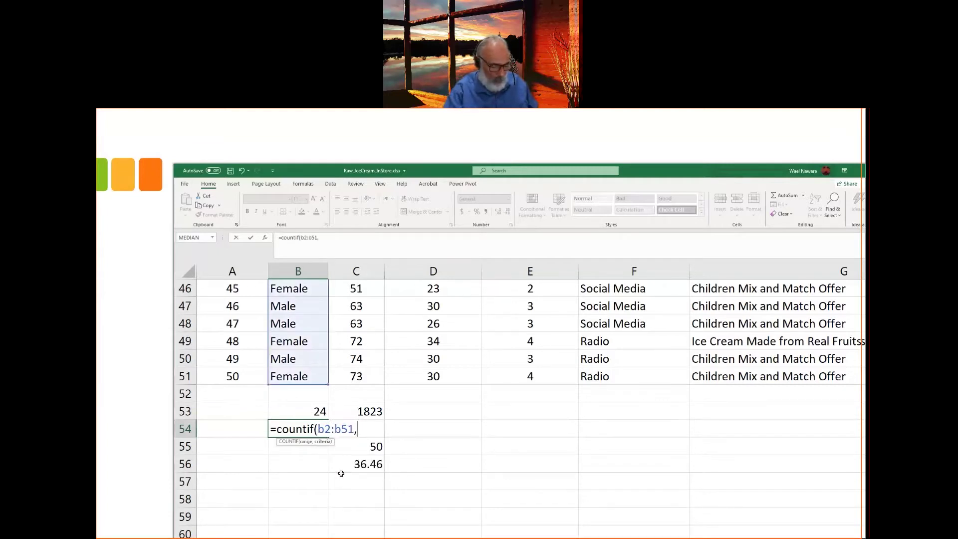
pyautogui.write('"male")')
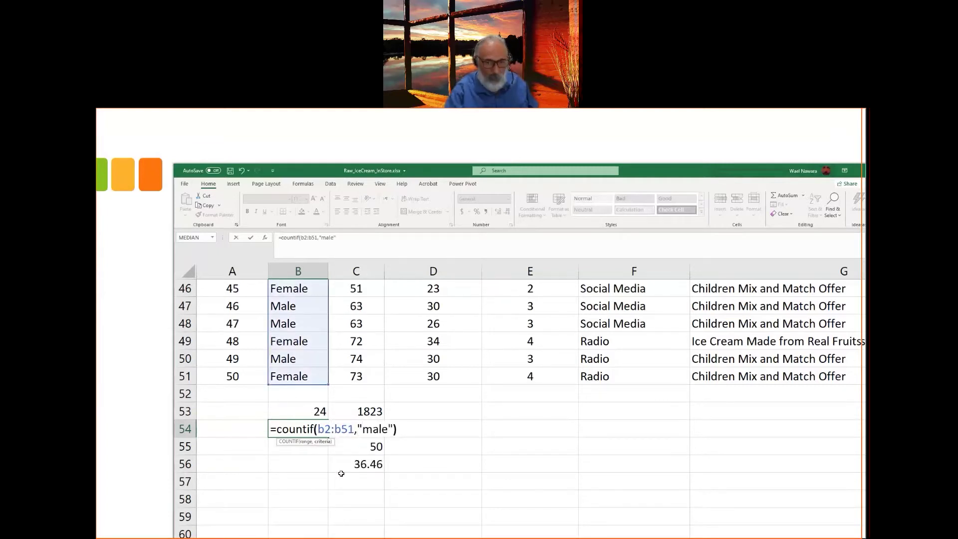
pyautogui.press('Return')
# Compare the female and male counts in B53 and B54, and switch to the Key Excel Formulas slide to review it
pyautogui.press('Up')
pyautogui.press('Up')
pyautogui.press('Down')
pyautogui.press('Down')
pyautogui.press('Up')
pyautogui.press('Up')
pyautogui.press('Down')
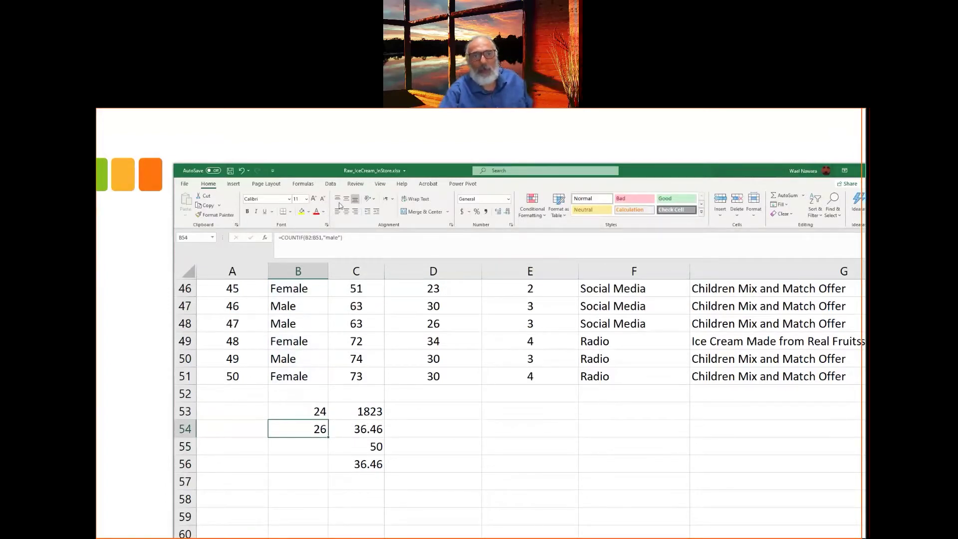
pyautogui.click(365, 148)
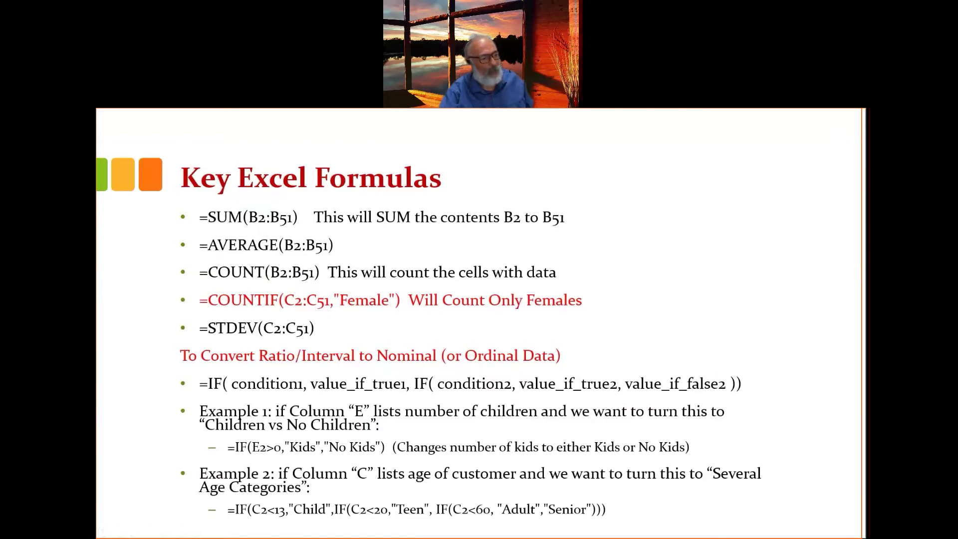
# Switch to the Excel workbook and select the first Age entry, cell C2, on the Raw sheet
pyautogui.hotkey('alt', 'Tab')
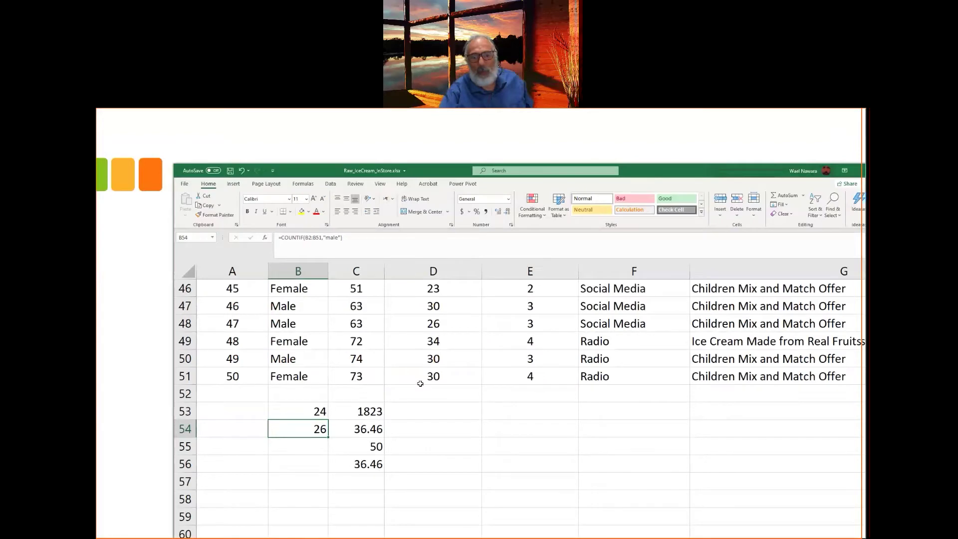
pyautogui.scroll(15, 422, 381)
pyautogui.click(352, 345)
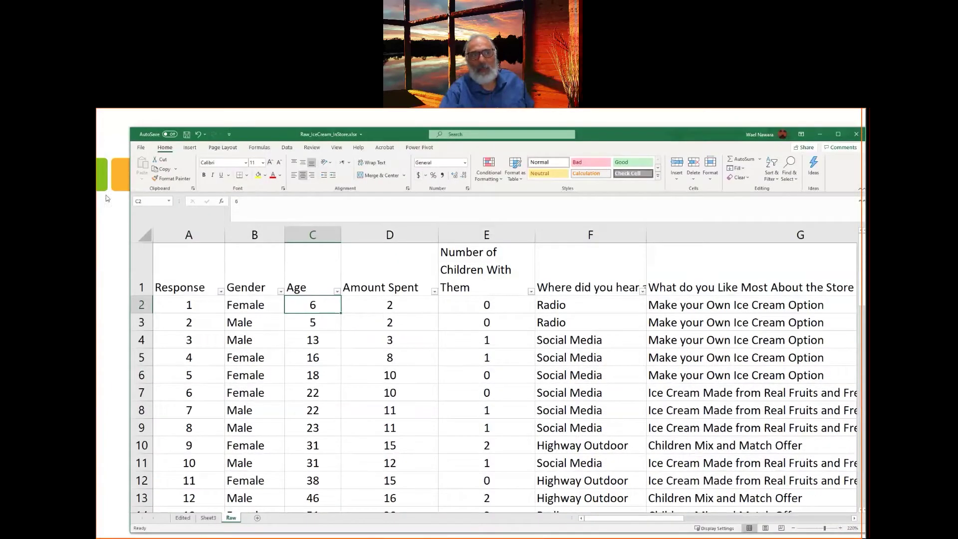
# Narrow and reposition the workbook window over the slide, and open the Edited sheet
pyautogui.moveTo(126, 208); pyautogui.dragTo(223, 219)
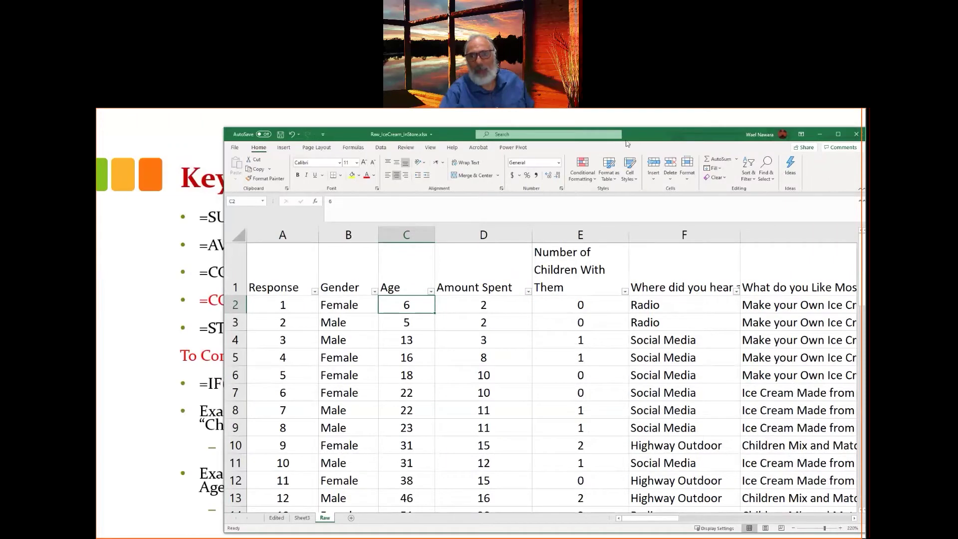
pyautogui.moveTo(629, 129); pyautogui.dragTo(541, 117)
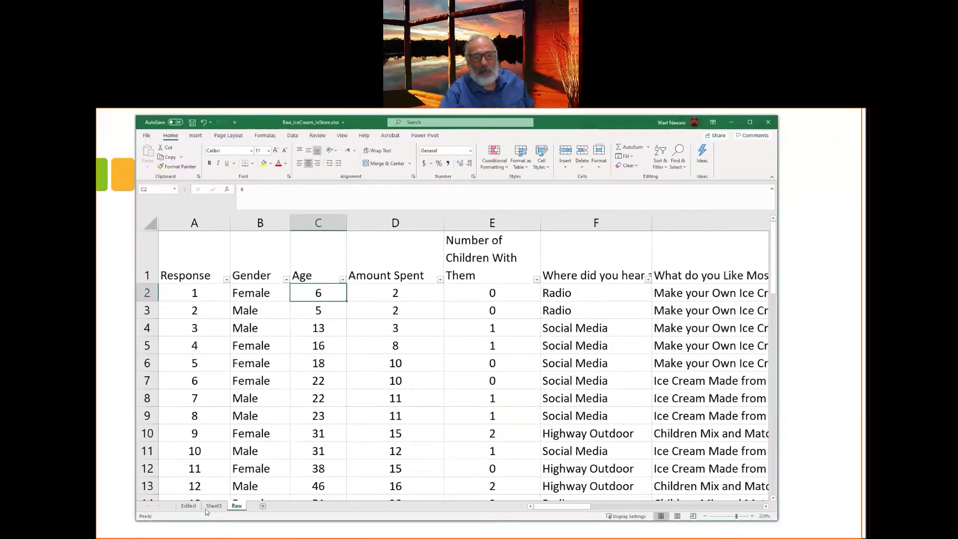
pyautogui.click(188, 505)
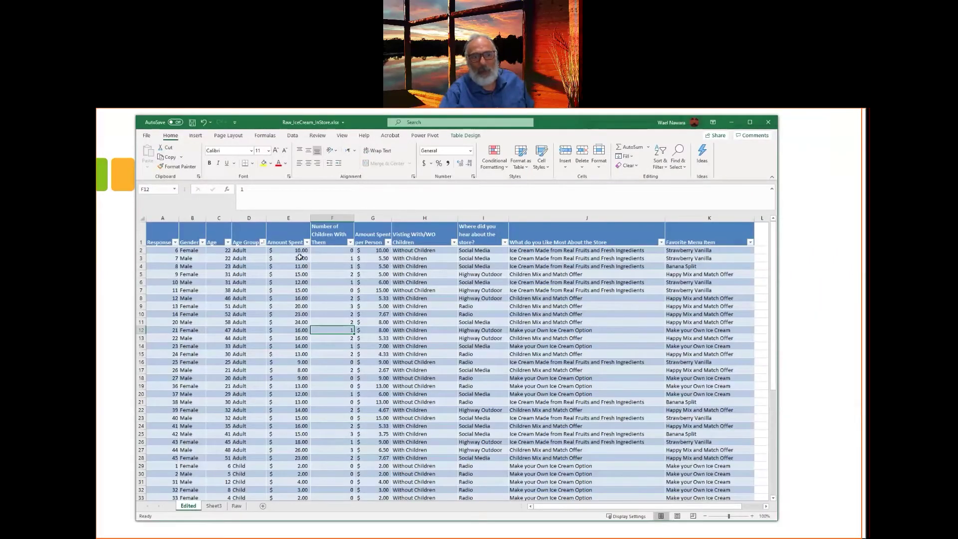
# Inspect the nested IF formula in Age Group cell D2, and switch to the Key Excel Formulas slide to review the IF examples
pyautogui.click(249, 250)
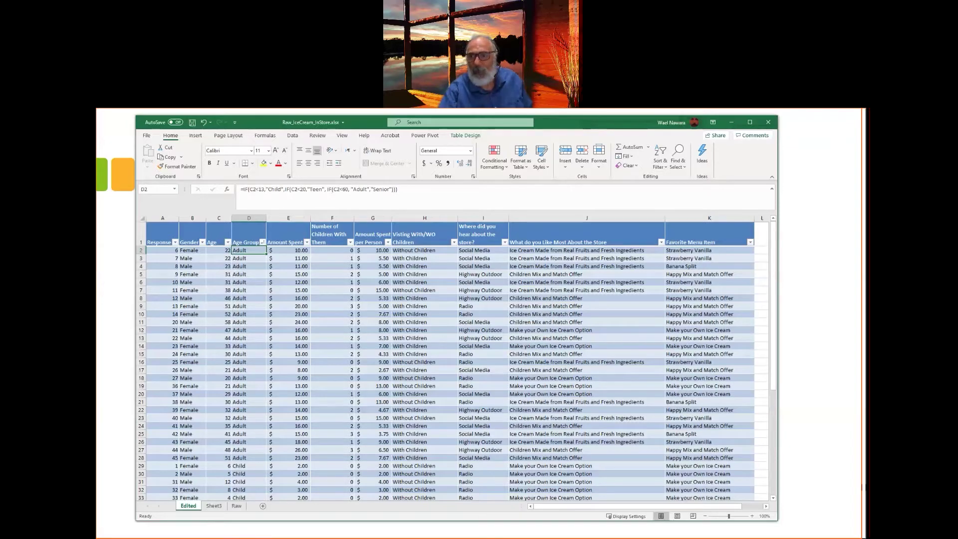
pyautogui.click(818, 365)
pyautogui.click(425, 354)
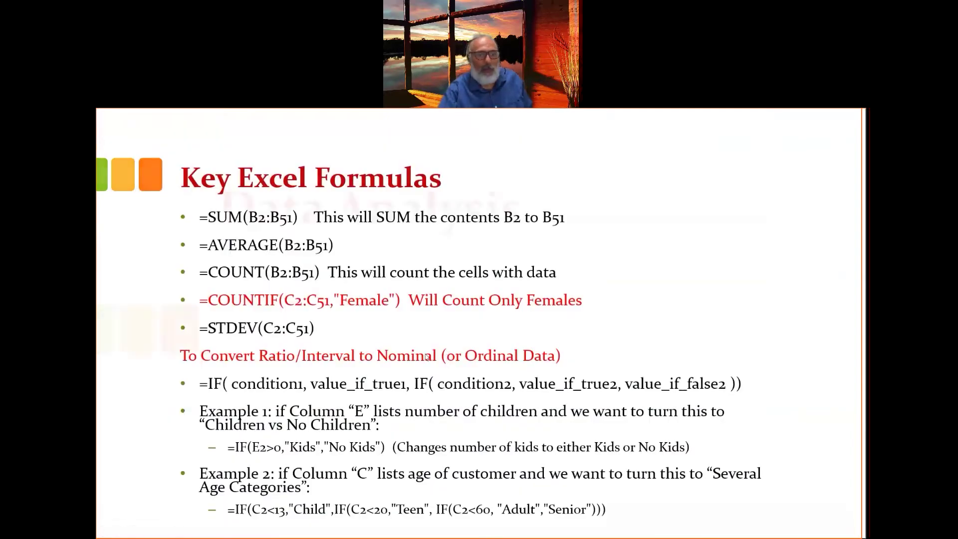
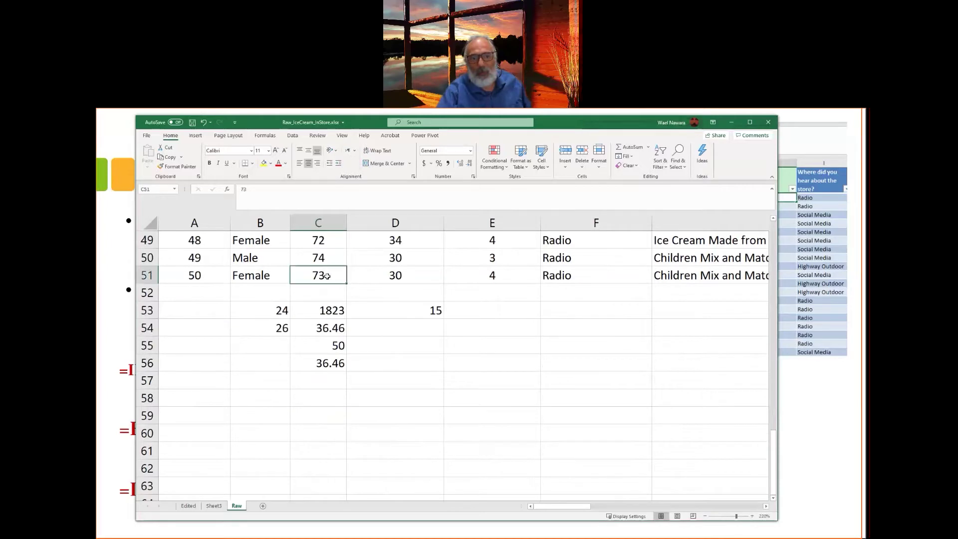
# Switch from the Raw sheet to the Edited sheet and examine the Age Group column's nested IF formulas in D2 and D4
pyautogui.scroll(12, 316, 324)
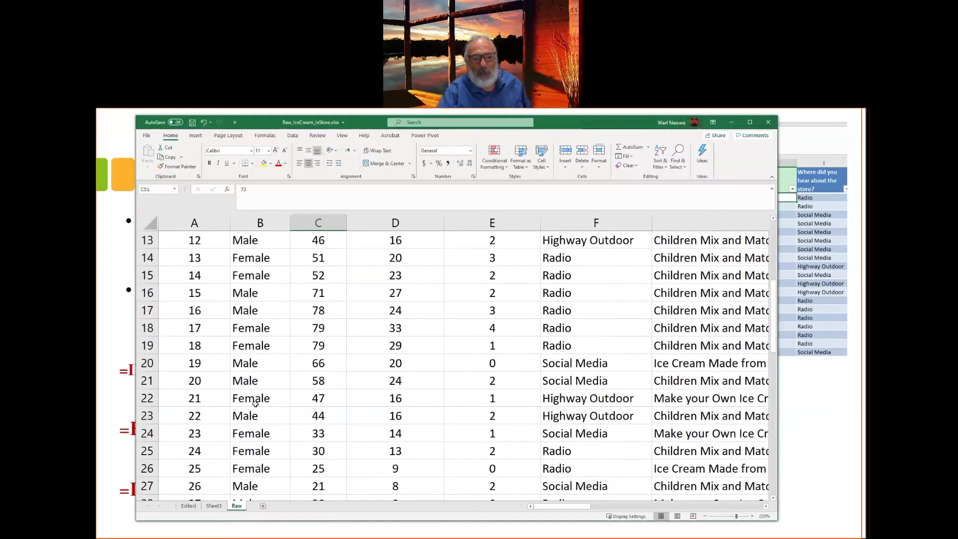
pyautogui.click(188, 506)
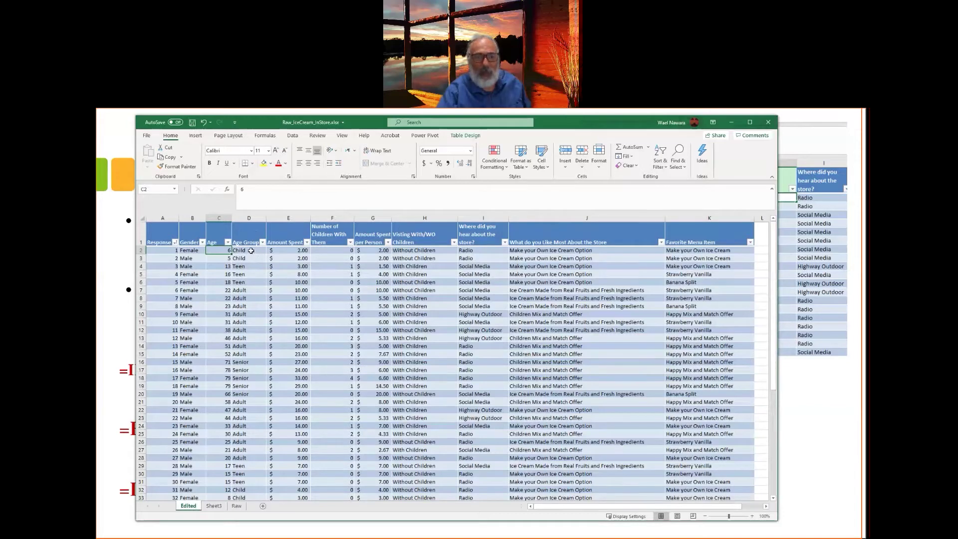
pyautogui.click(251, 251)
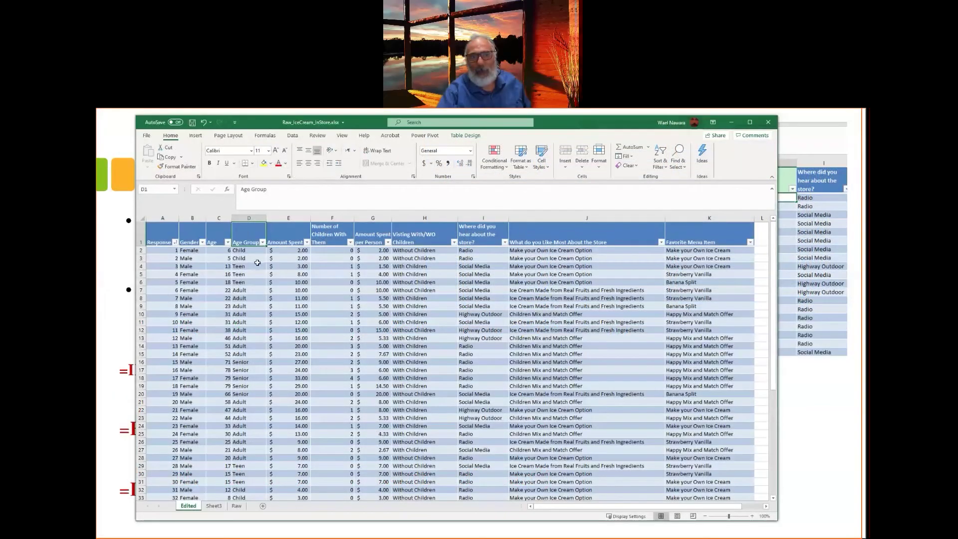
pyautogui.click(257, 264)
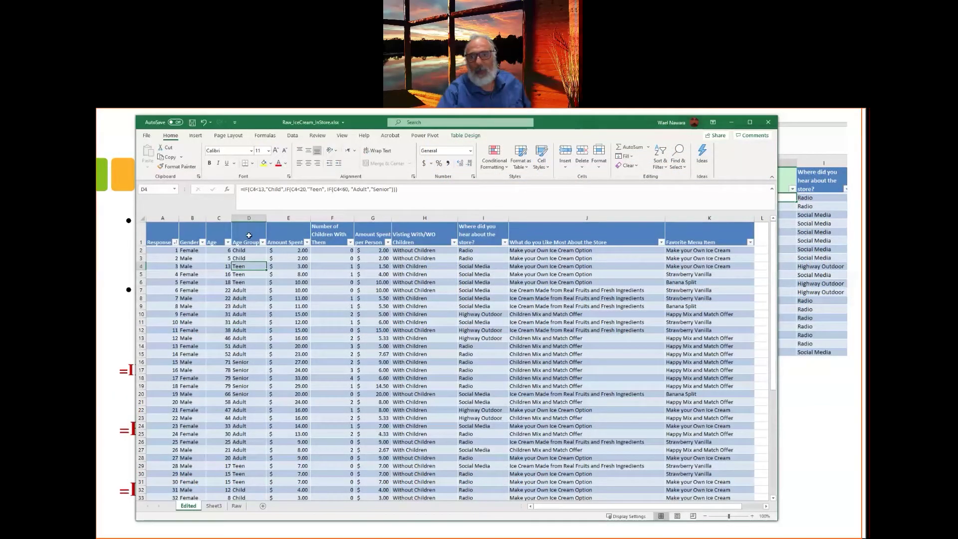
pyautogui.click(248, 235)
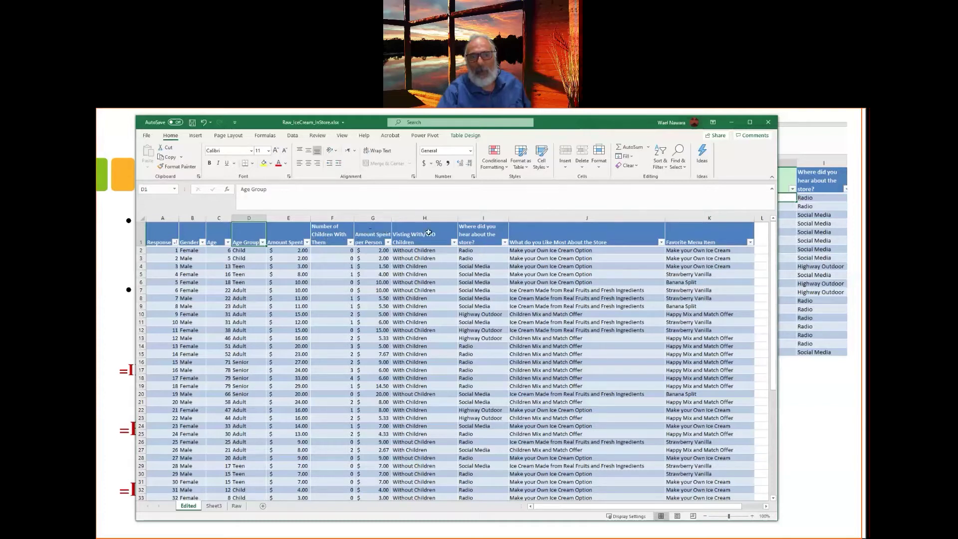
# Compare the Number of Children With Them values with the IF formulas in the Visting With/WO Children column
pyautogui.click(333, 234)
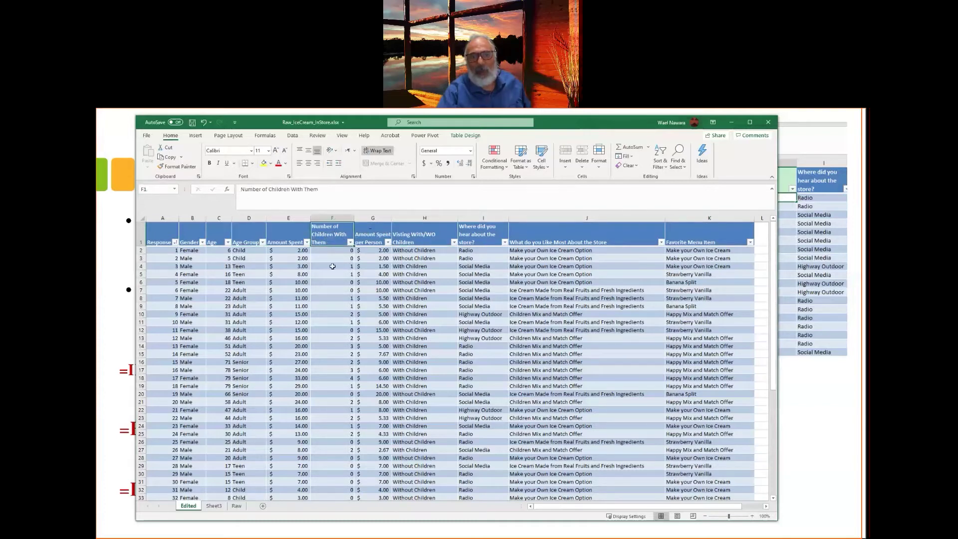
pyautogui.click(427, 250)
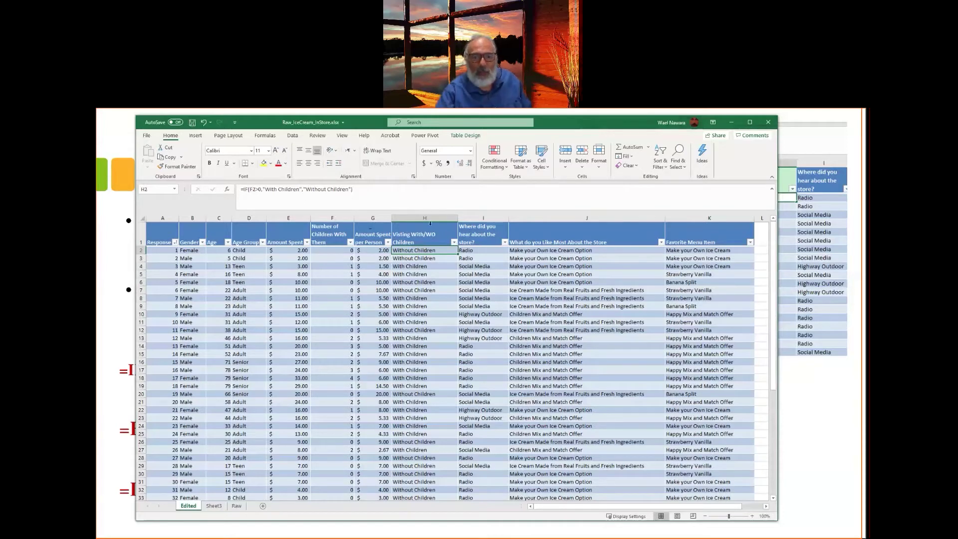
pyautogui.click(322, 252)
pyautogui.click(408, 253)
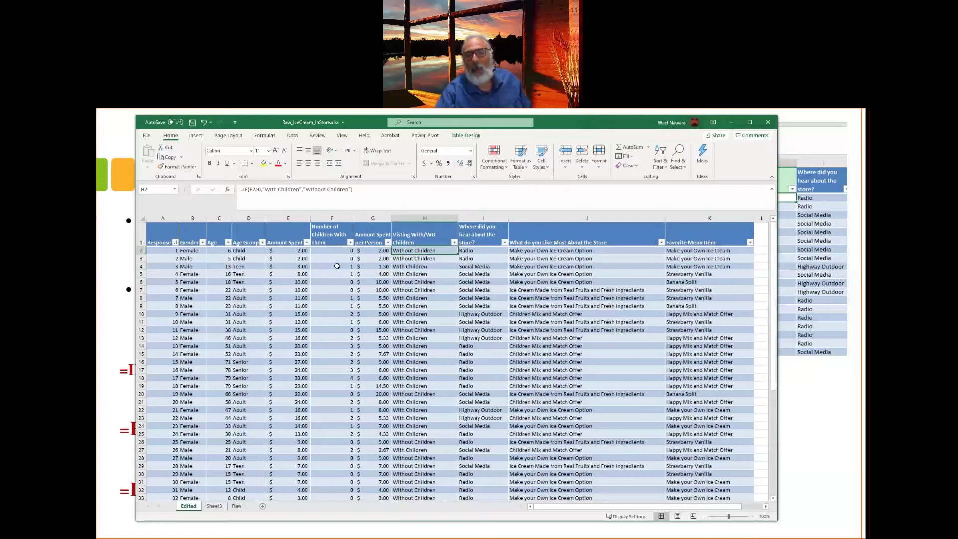
pyautogui.click(429, 266)
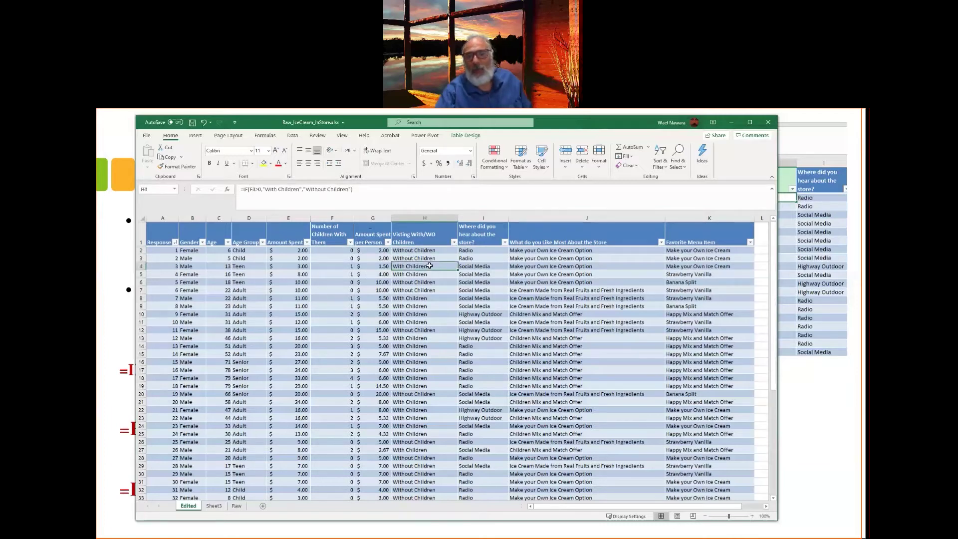
pyautogui.click(425, 250)
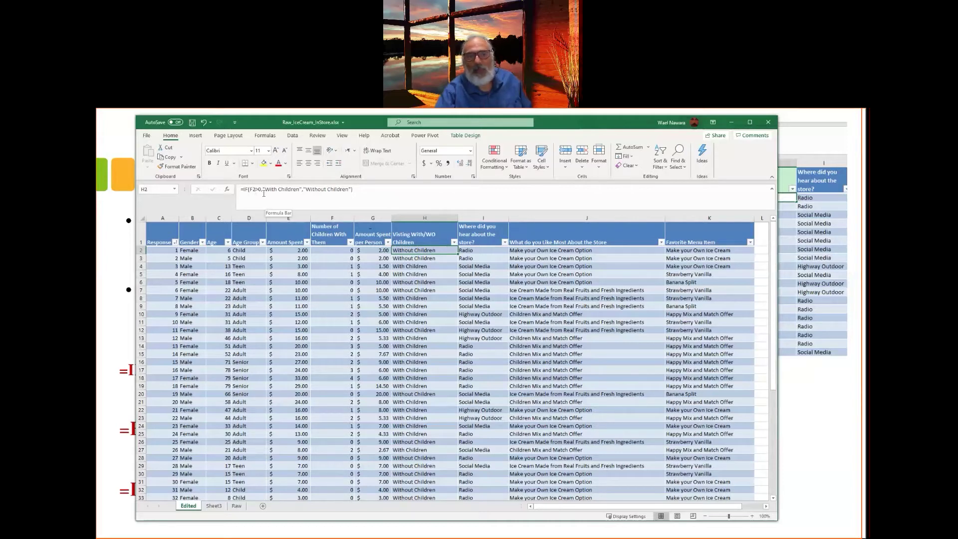
pyautogui.click(433, 258)
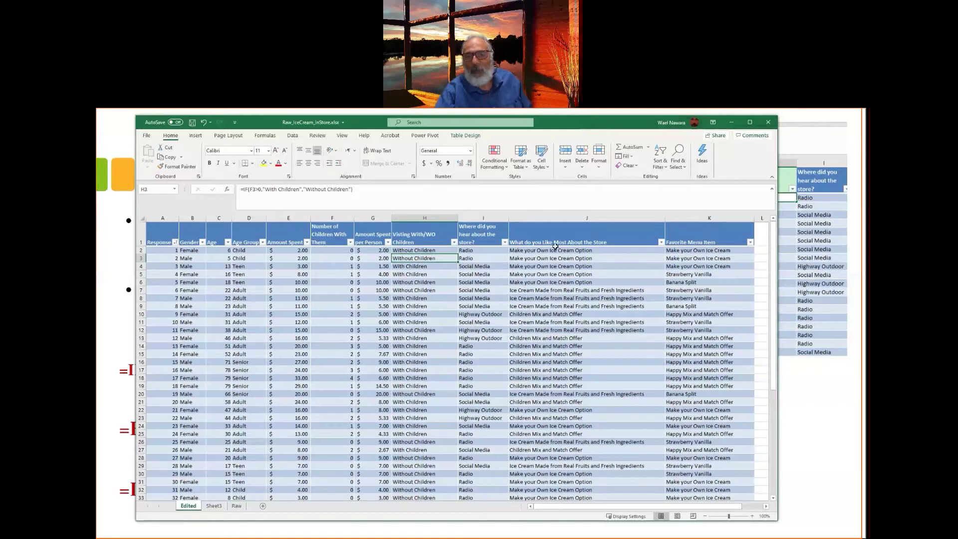
# Examine how the Amount Spent per Person formulas in G2 and G4 use Amount Spent and Number of Children With Them
pyautogui.click(369, 250)
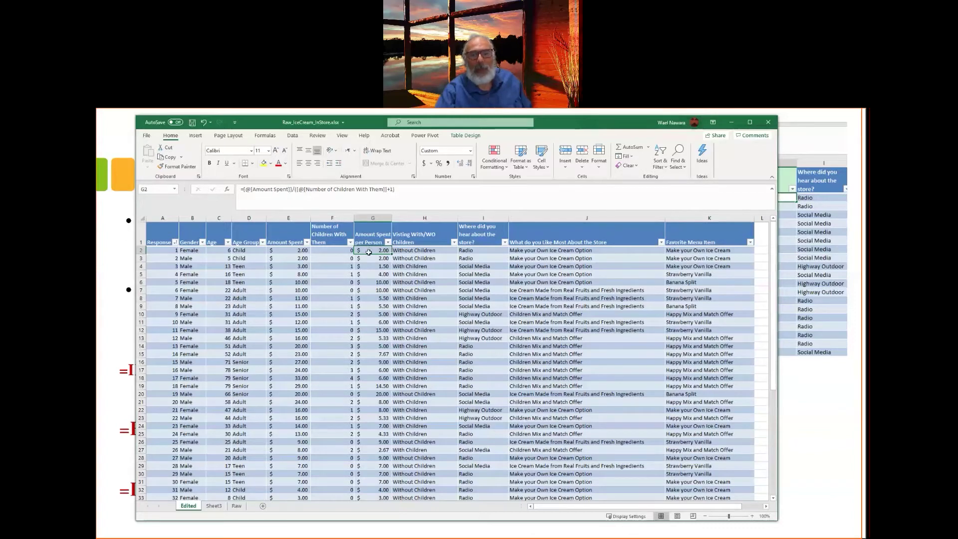
pyautogui.click(288, 250)
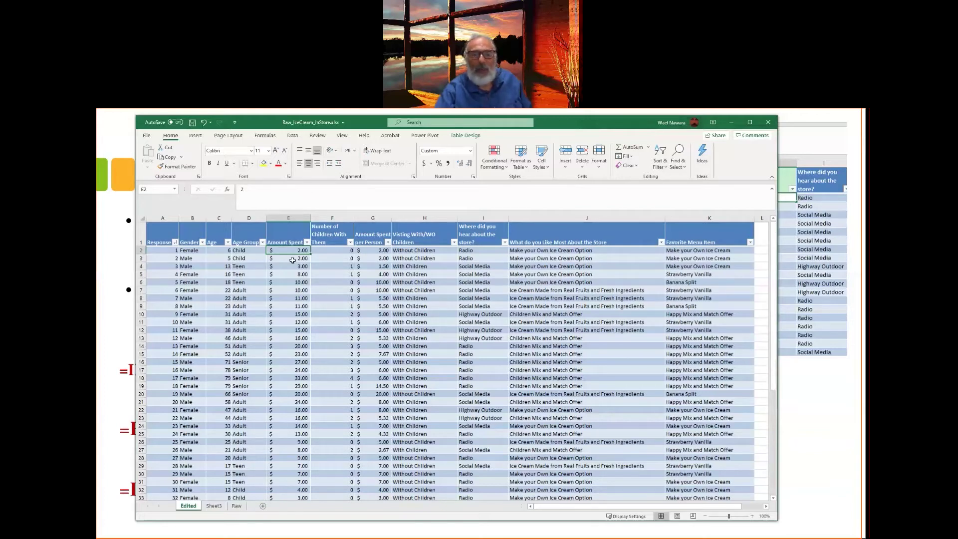
pyautogui.click(374, 251)
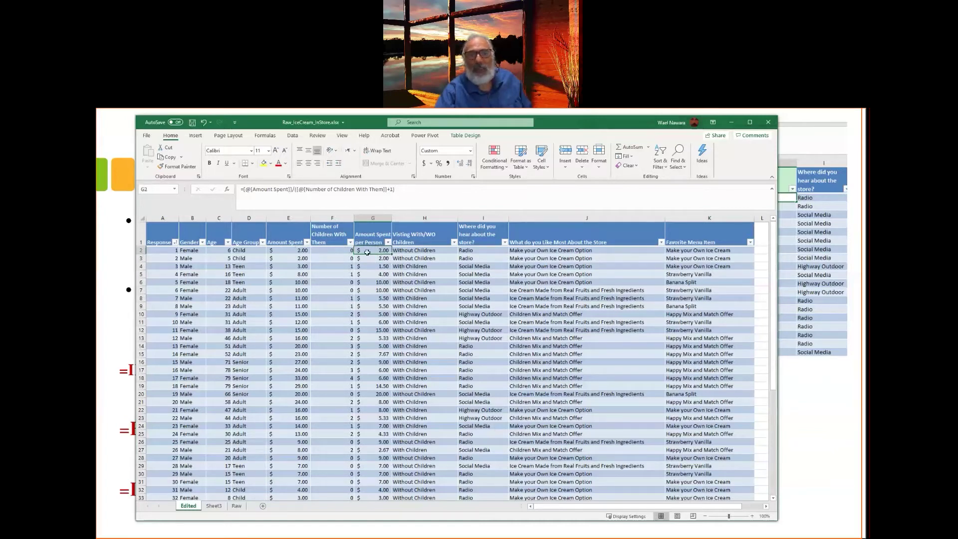
pyautogui.click(345, 251)
pyautogui.click(374, 251)
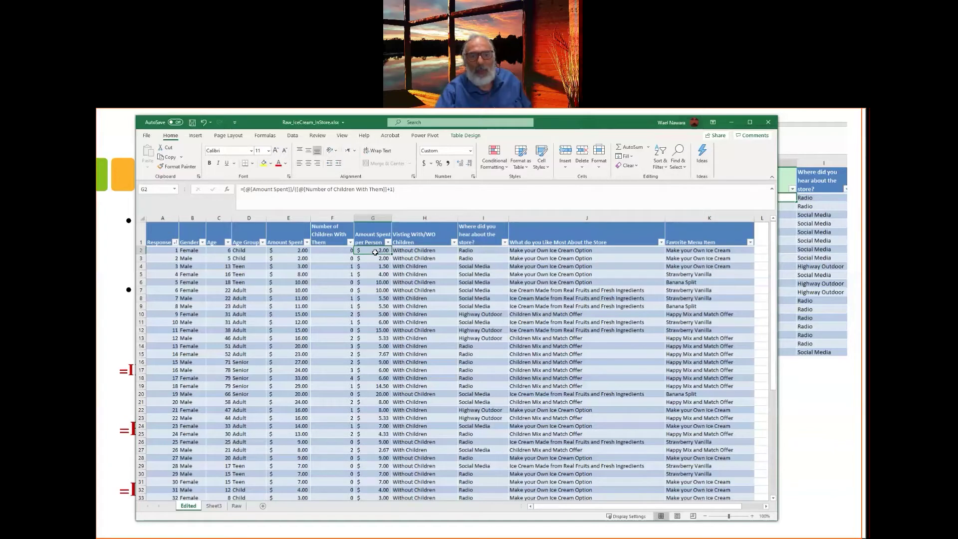
pyautogui.click(278, 251)
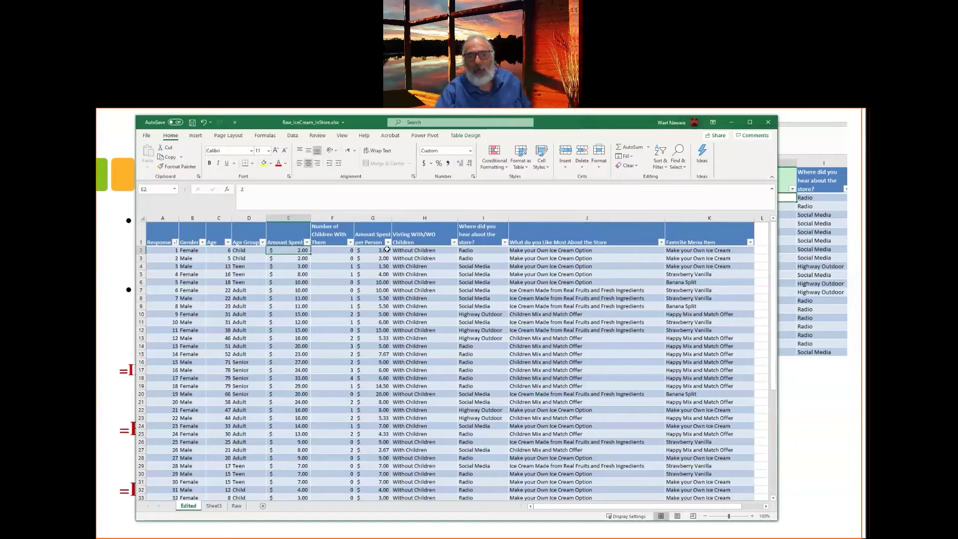
pyautogui.click(360, 250)
pyautogui.click(338, 268)
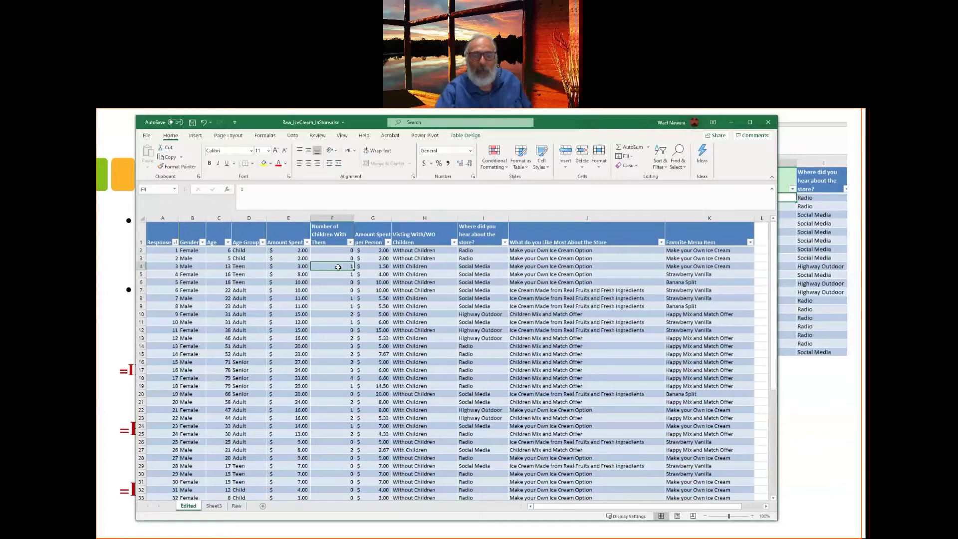
pyautogui.click(284, 268)
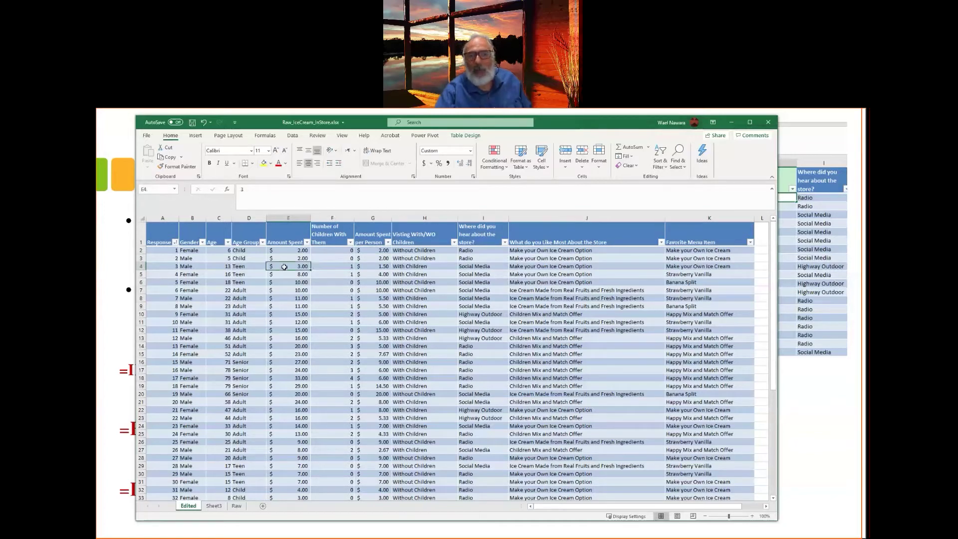
pyautogui.click(381, 269)
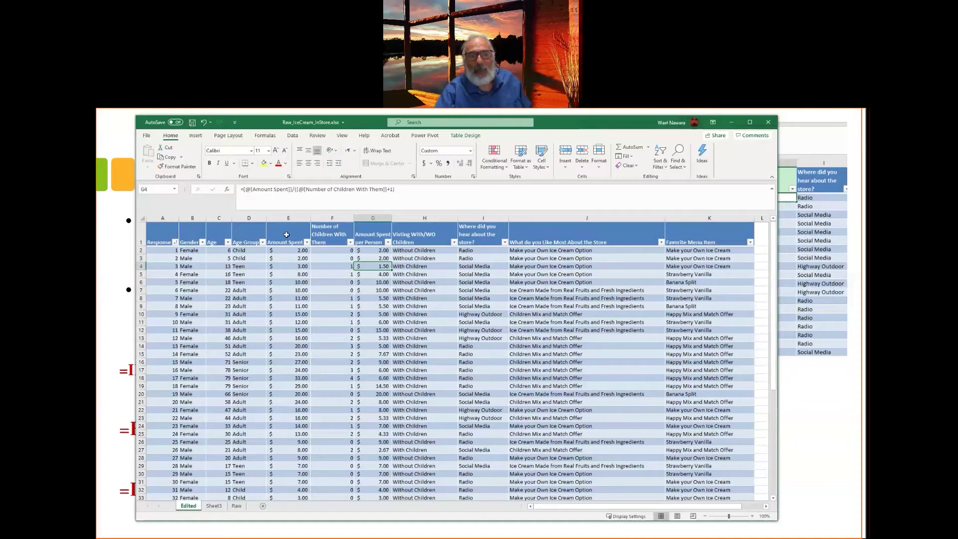
# Apply the Accent3 cell style to the Age Group, Amount Spent per Person and Visting With/WO Children headers
pyautogui.click(243, 233)
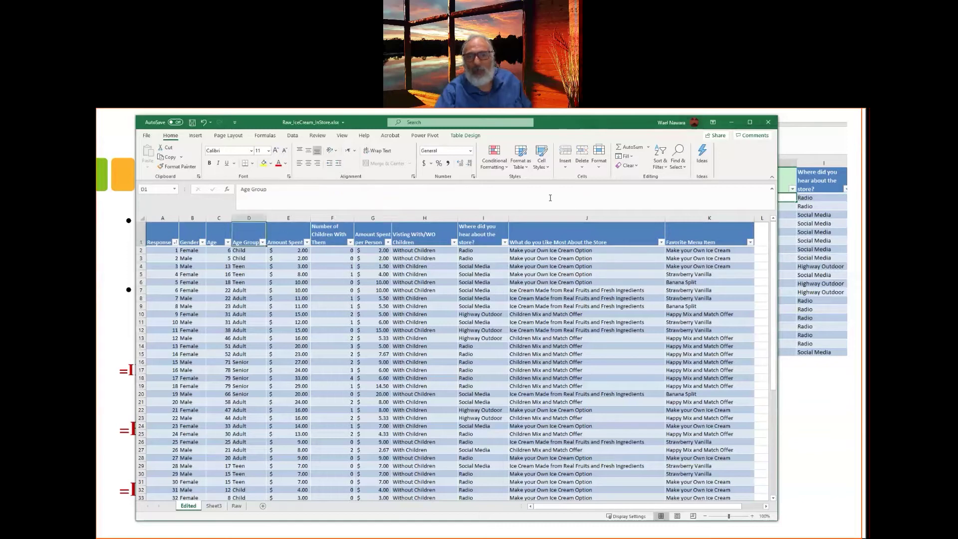
pyautogui.click(541, 159)
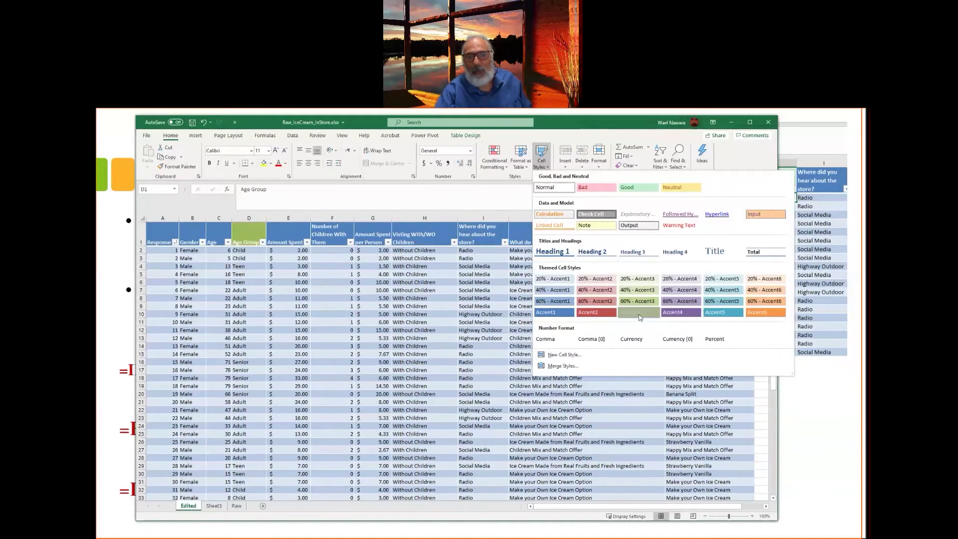
pyautogui.click(630, 313)
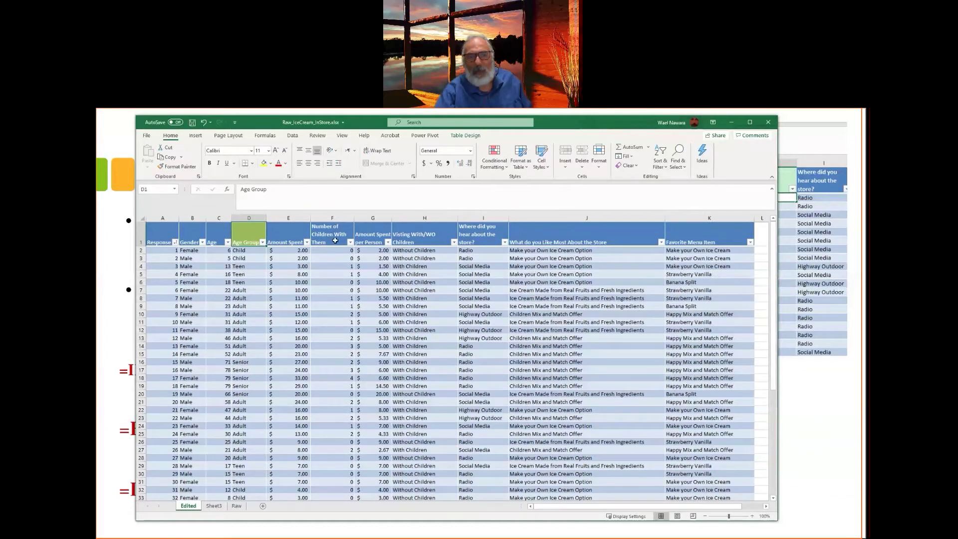
pyautogui.click(371, 233)
pyautogui.press('F4')
pyautogui.click(415, 234)
pyautogui.press('F4')
pyautogui.click(412, 289)
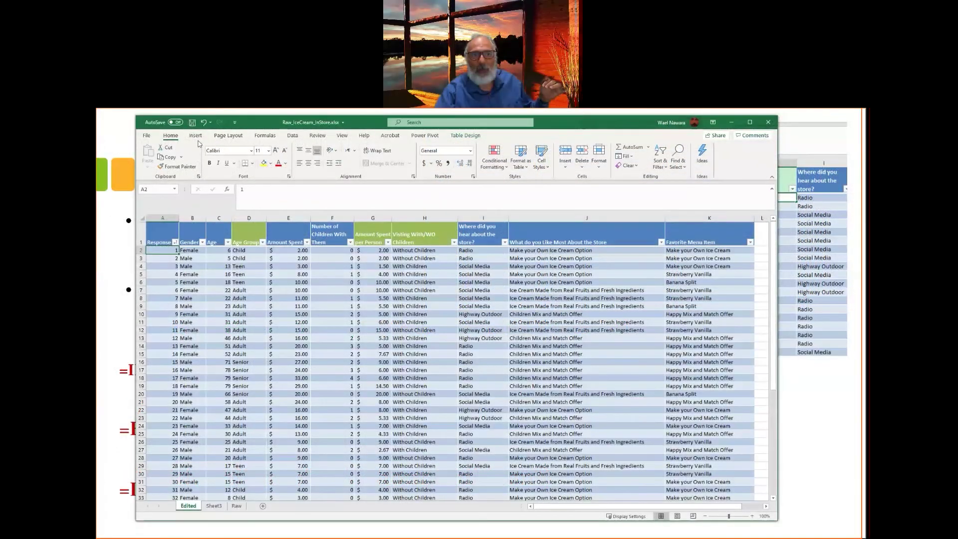
# Create a PivotTable from Table1 on a new worksheet
pyautogui.click(202, 136)
pyautogui.click(152, 151)
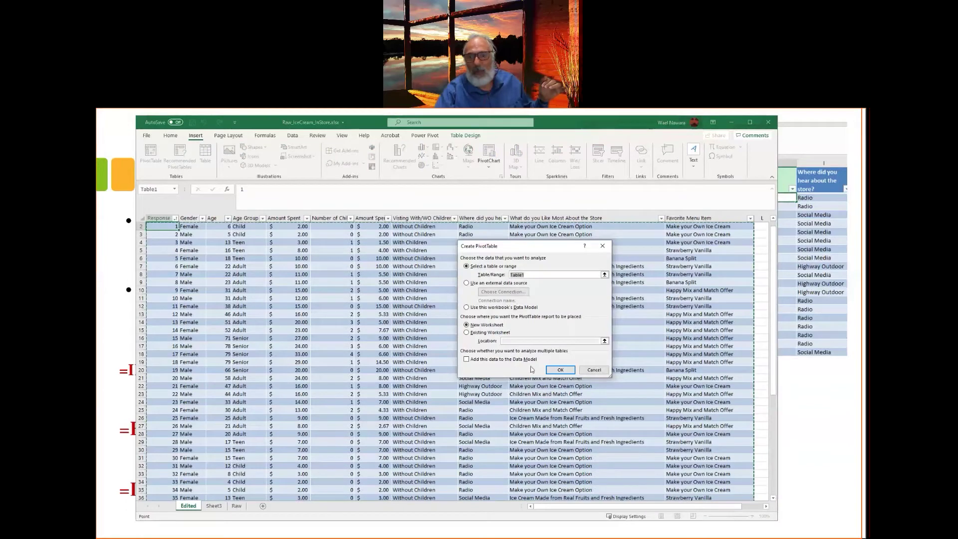
pyautogui.click(557, 370)
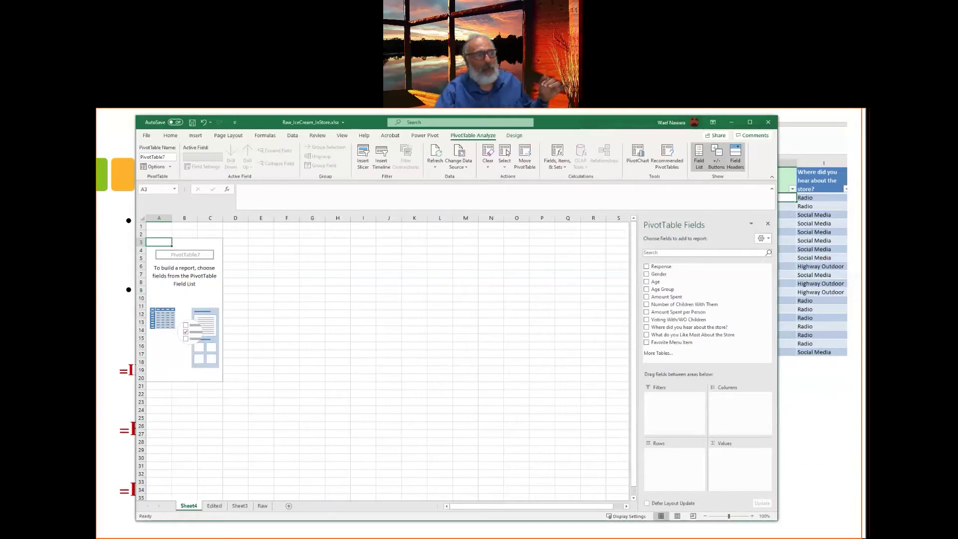
# Switch to the presentation to review the Customers with Children/without Children Spending slide, and return to the Excel workbook
pyautogui.hotkey('alt', 'Tab')
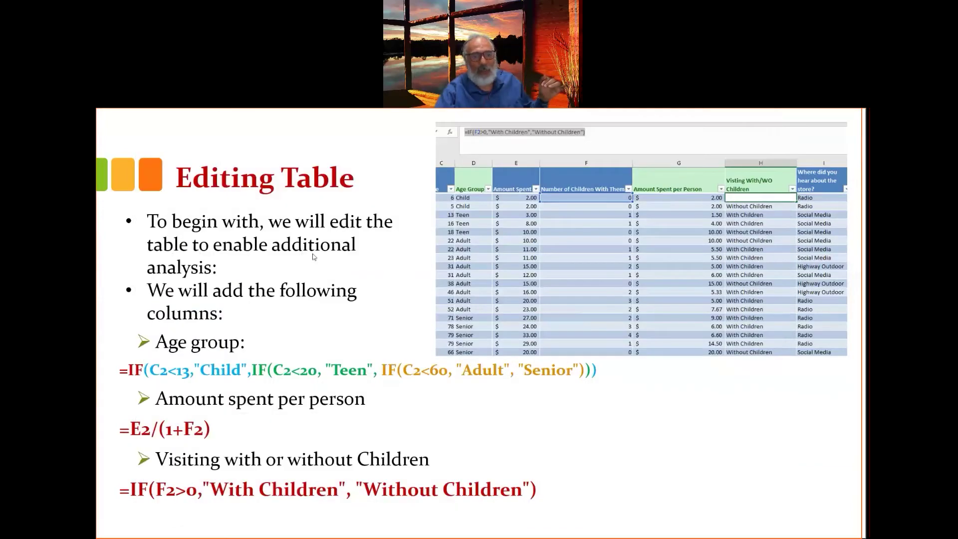
pyautogui.click(378, 331)
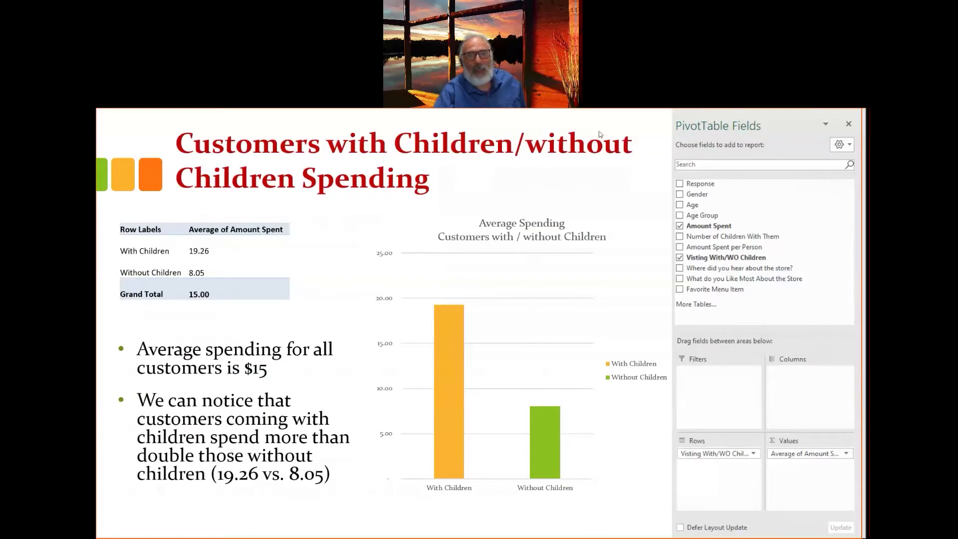
pyautogui.hotkey('alt', 'Tab')
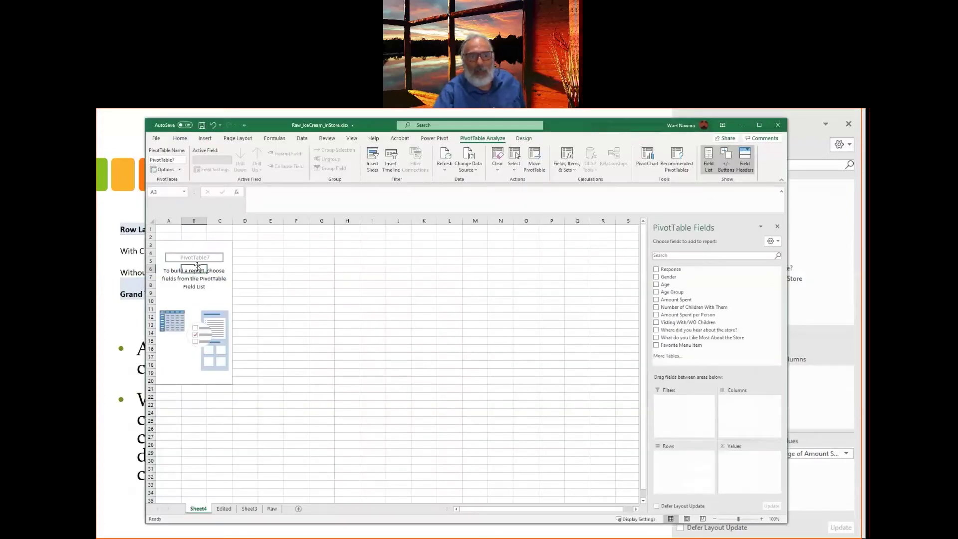
# Add Visting With/WO Children as rows and Amount Spent as values in the new PivotTable
pyautogui.click(173, 253)
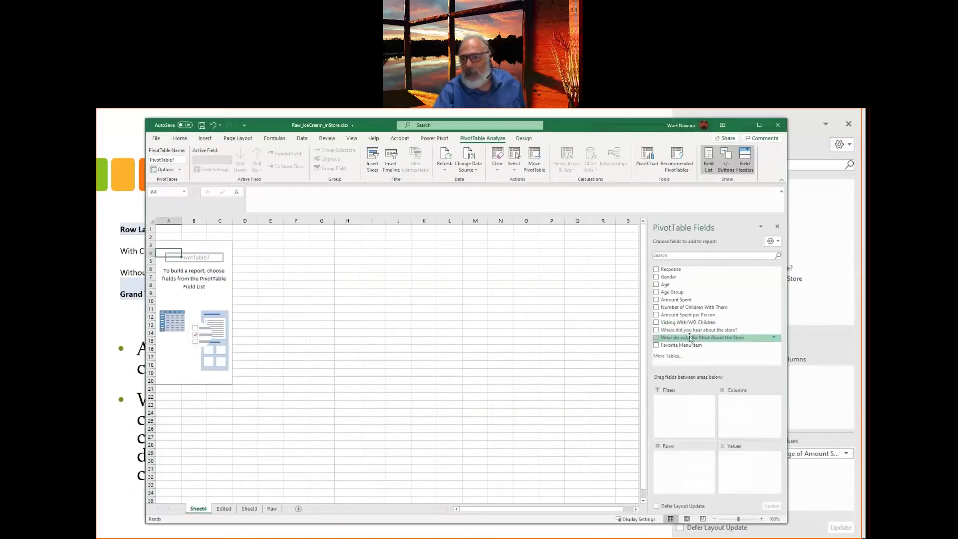
pyautogui.click(656, 323)
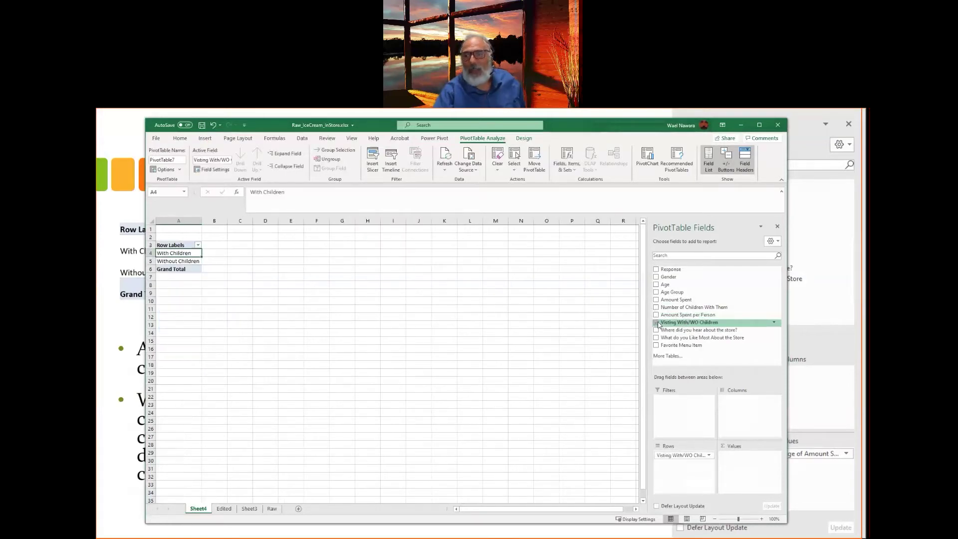
pyautogui.click(657, 300)
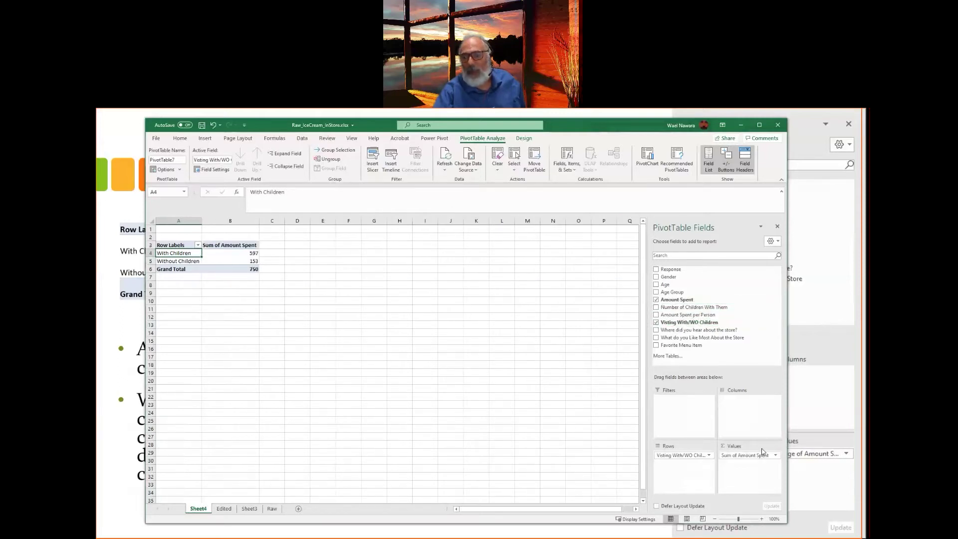
# Summarize the PivotTable's Amount Spent values by Average instead of Sum
pyautogui.click(776, 456)
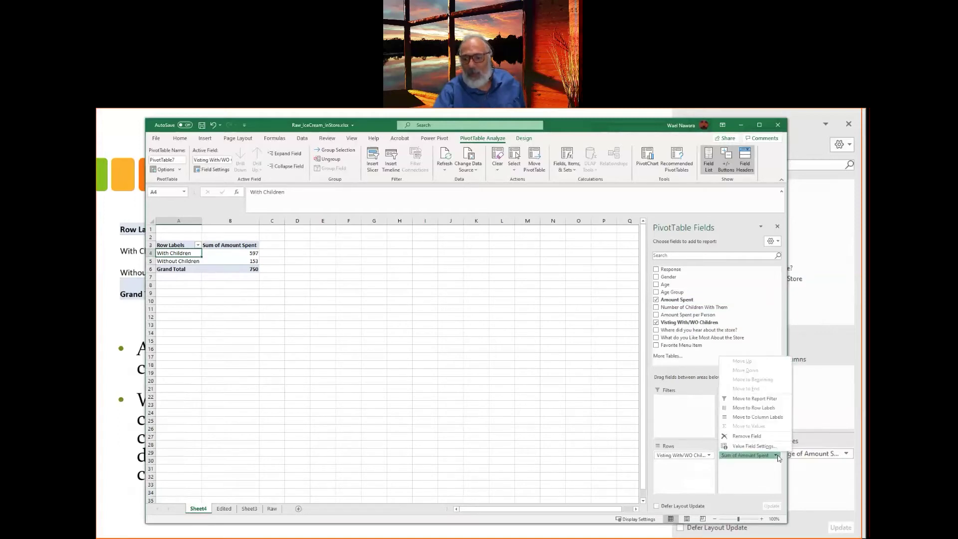
pyautogui.click(768, 447)
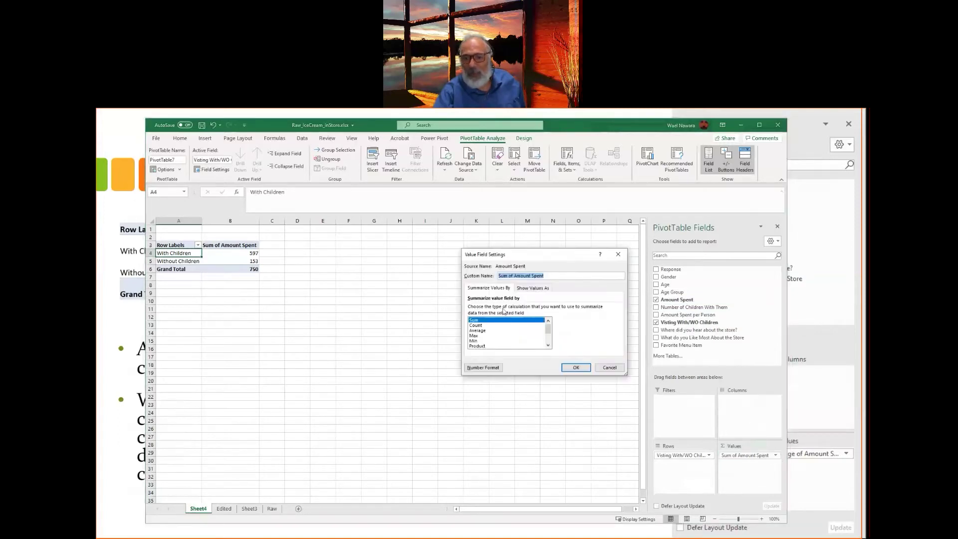
pyautogui.click(479, 331)
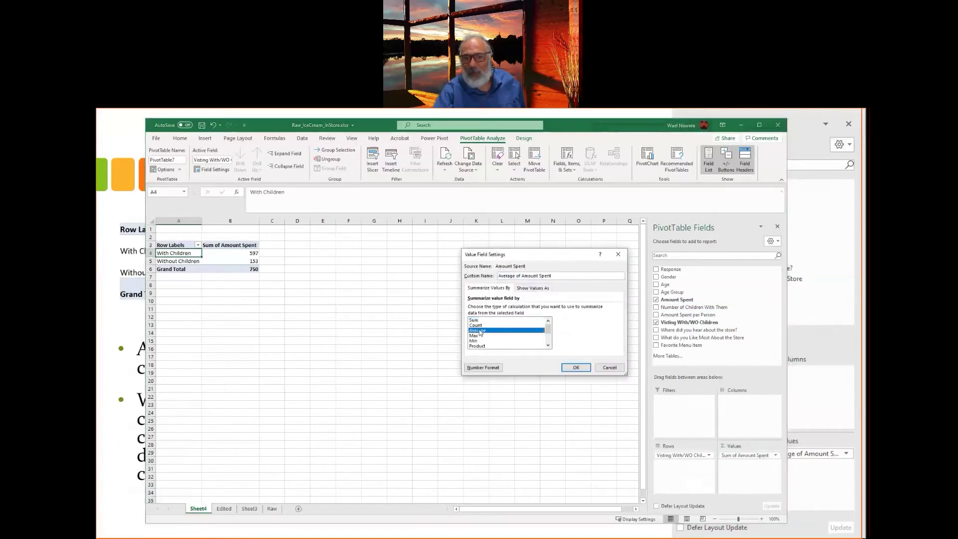
pyautogui.click(575, 367)
# Format the With Children and Without Children averages in B4:B5 in comma style with two decimals
pyautogui.moveTo(250, 254); pyautogui.dragTo(252, 263)
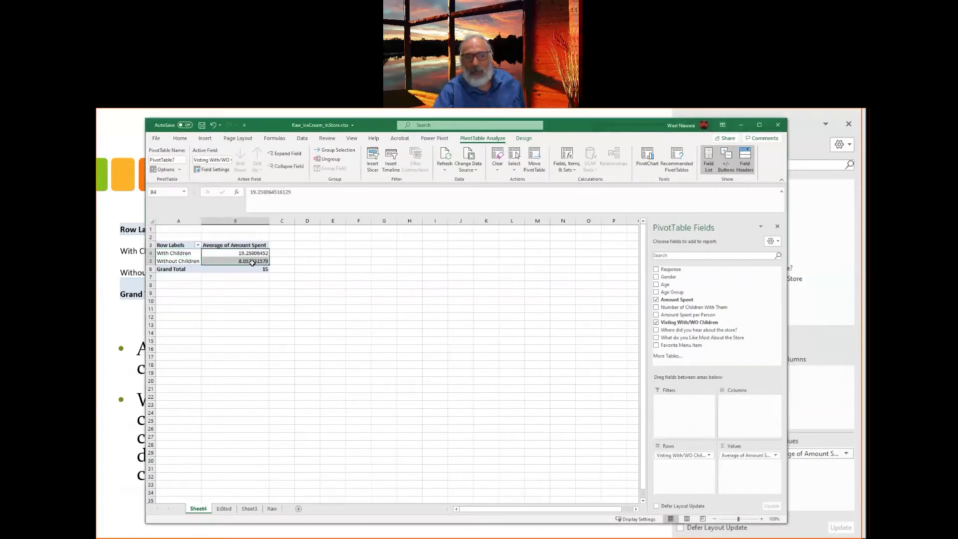
pyautogui.click(183, 138)
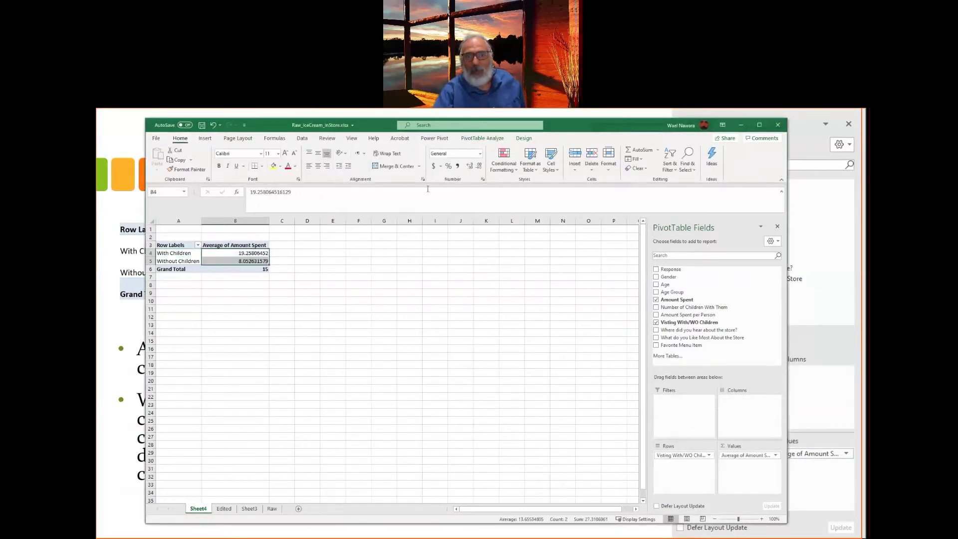
pyautogui.click(457, 167)
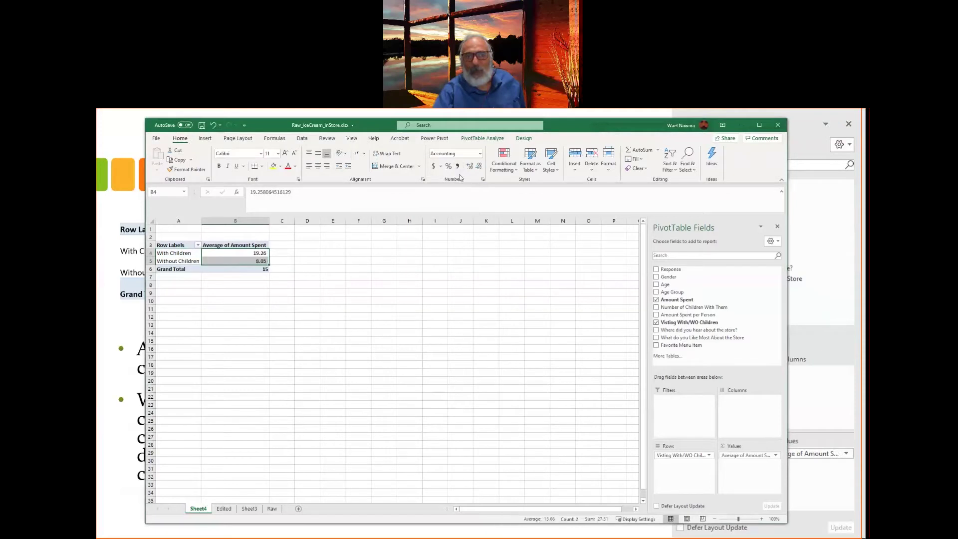
pyautogui.click(453, 264)
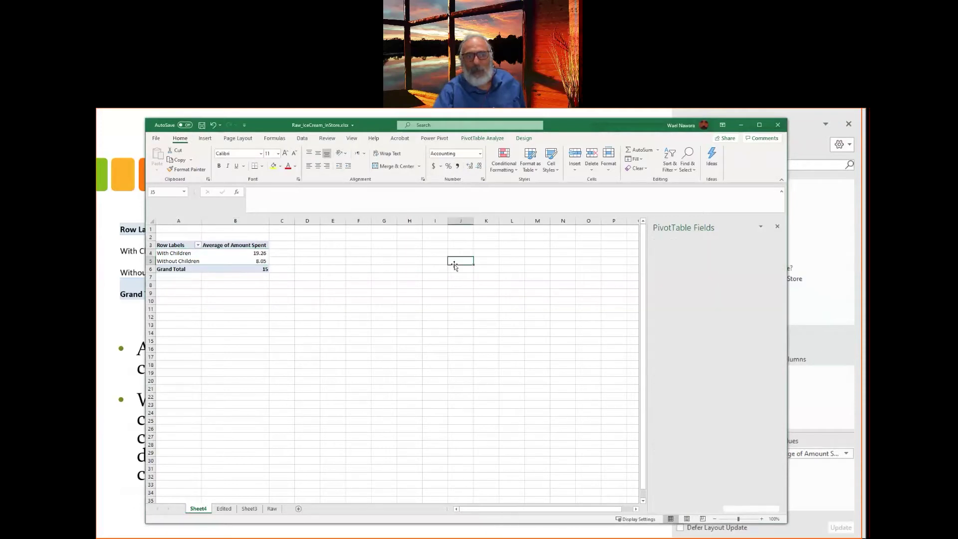
# Insert a Clustered Column PivotChart of the average spending and place it beside the PivotTable, near the top of the sheet
pyautogui.click(235, 254)
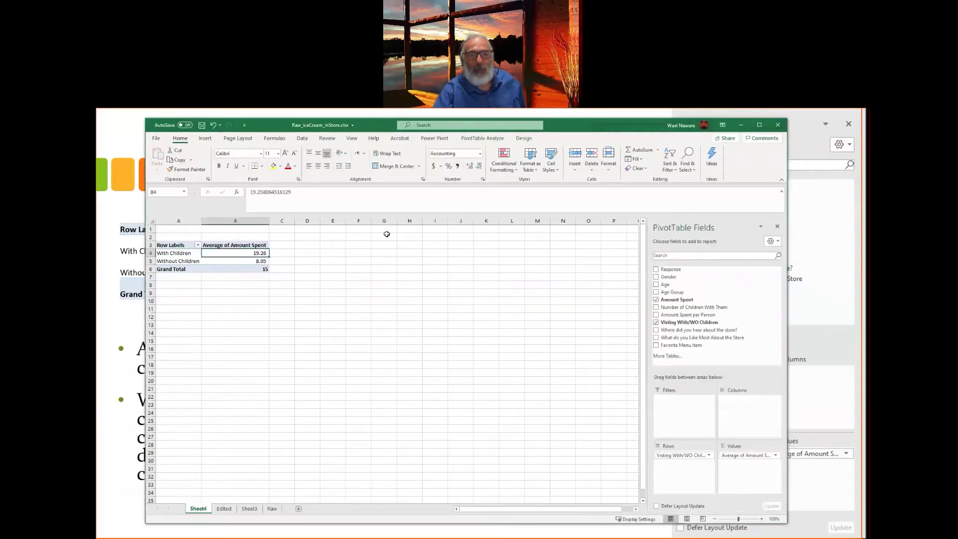
pyautogui.click(205, 138)
pyautogui.click(498, 165)
pyautogui.click(510, 182)
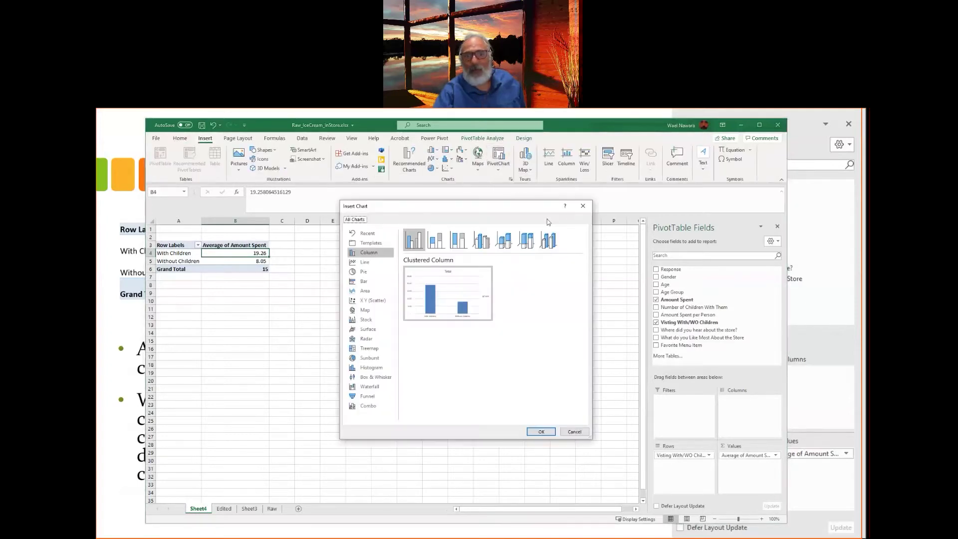
pyautogui.click(543, 431)
pyautogui.moveTo(421, 310); pyautogui.dragTo(430, 234)
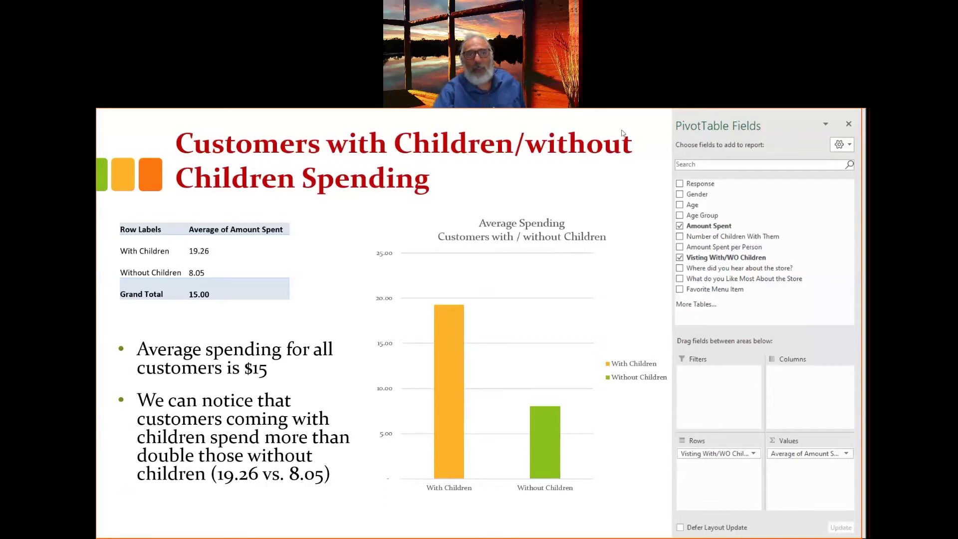
# Switch from the presentation to the Excel workbook, check the survey data on the Edited sheet, and return to Sheet4
pyautogui.hotkey('alt', 'Tab')
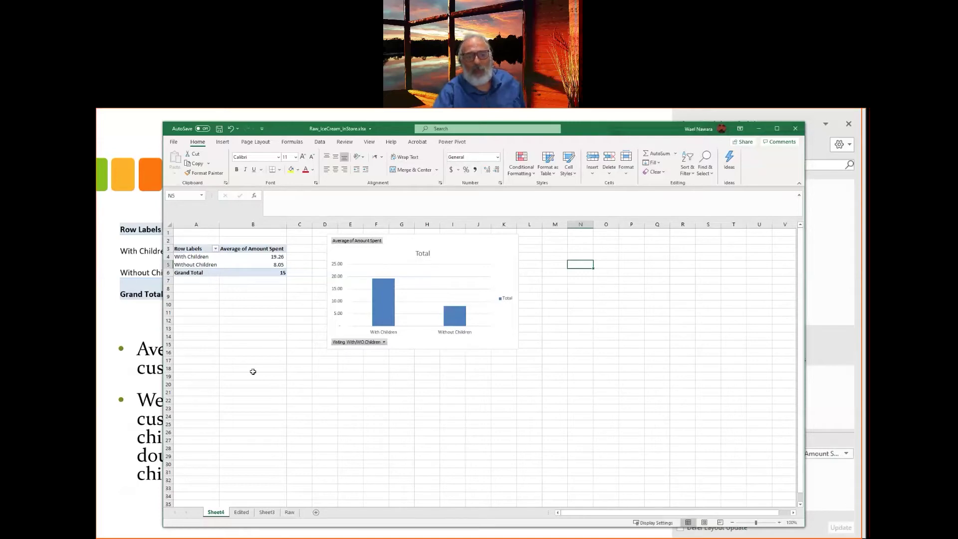
pyautogui.click(241, 512)
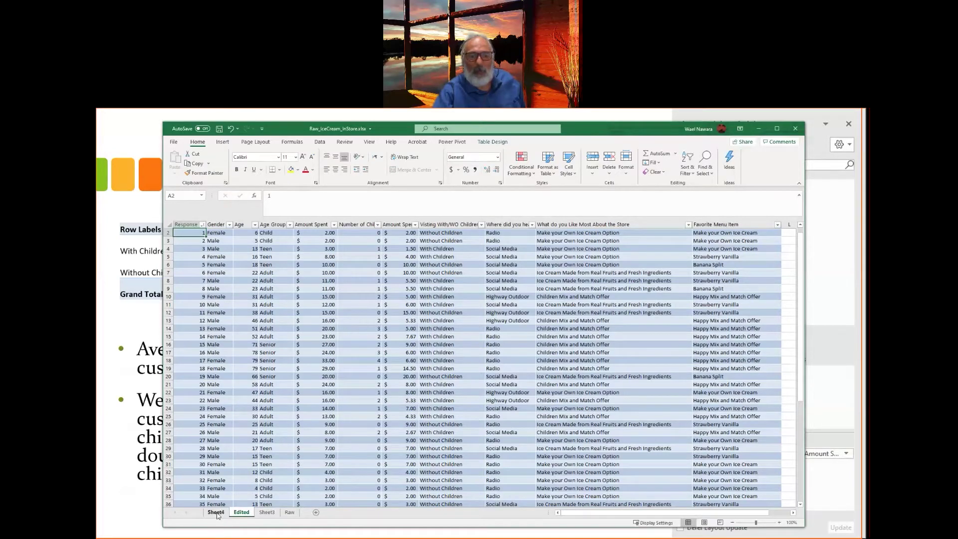
pyautogui.click(216, 513)
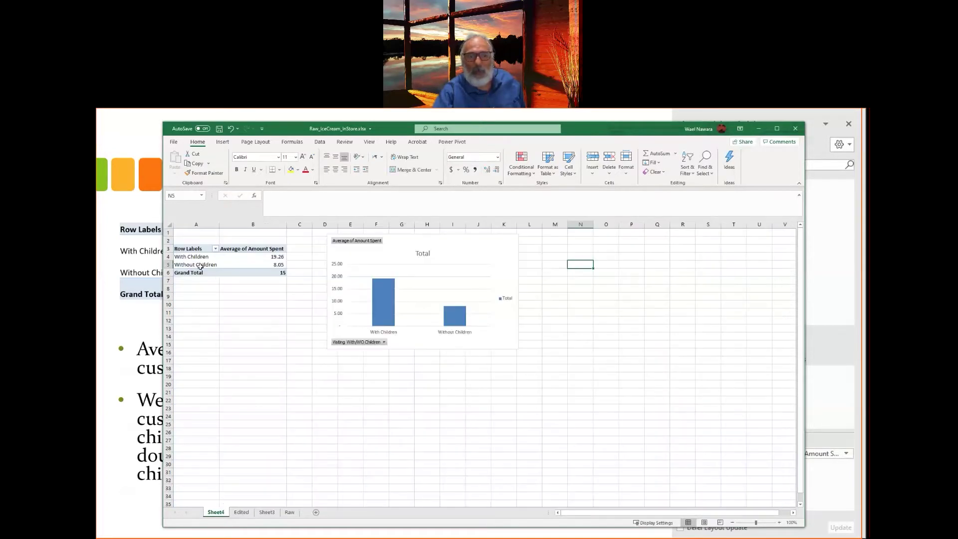
# Copy the whole PivotTable in A3:B6 and paste the copy at A19 on the same sheet
pyautogui.click(195, 248)
pyautogui.keyDown('shift'); pyautogui.click(274, 273); pyautogui.keyUp('shift')
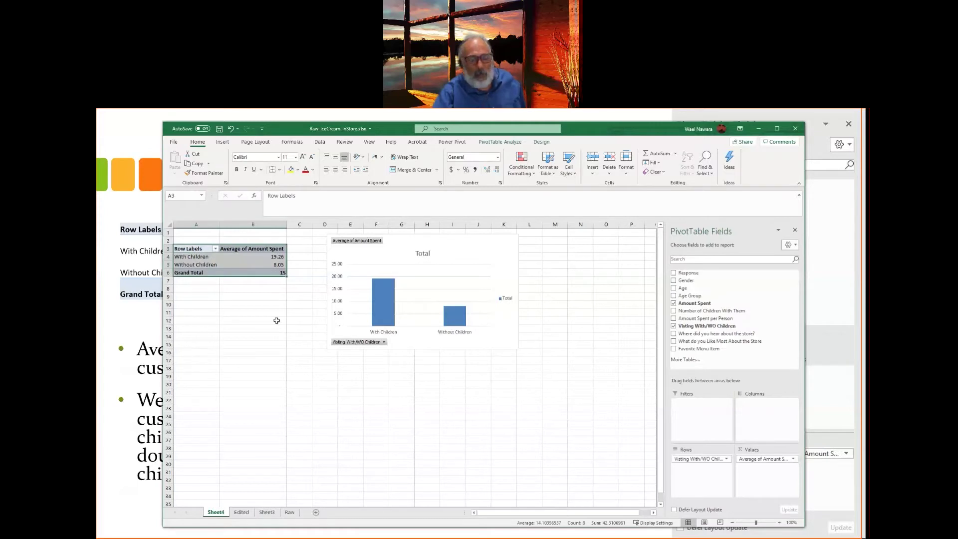
pyautogui.hotkey('ctrl', 'c')
pyautogui.click(208, 377)
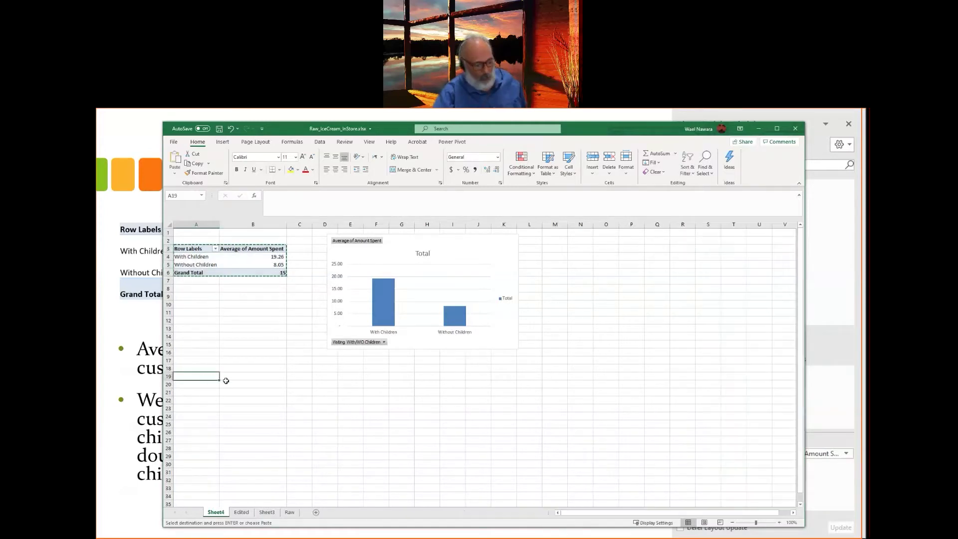
pyautogui.hotkey('ctrl', 'v')
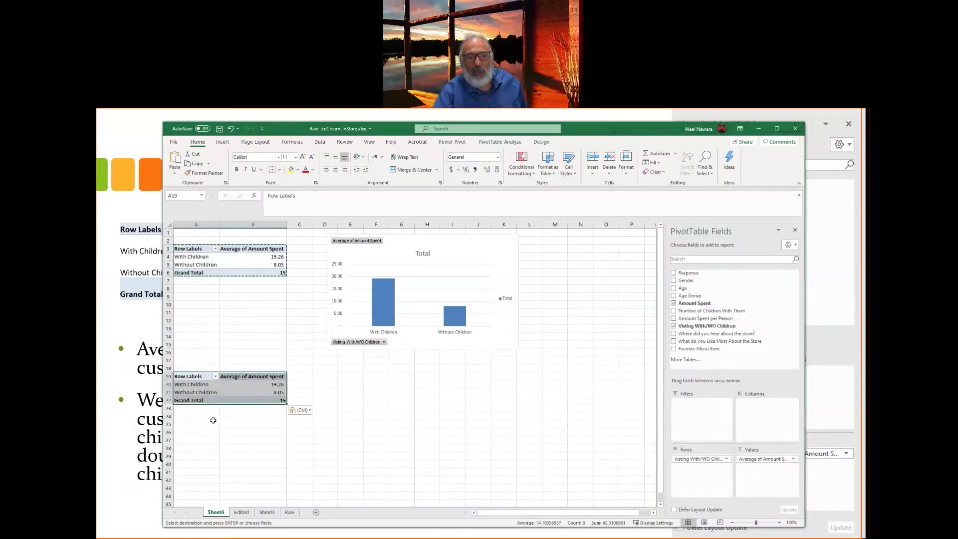
# In the copied PivotTable, remove Amount Spent and Visting With/WO Children, and use Age Group as the row field
pyautogui.moveTo(192, 385); pyautogui.dragTo(196, 392)
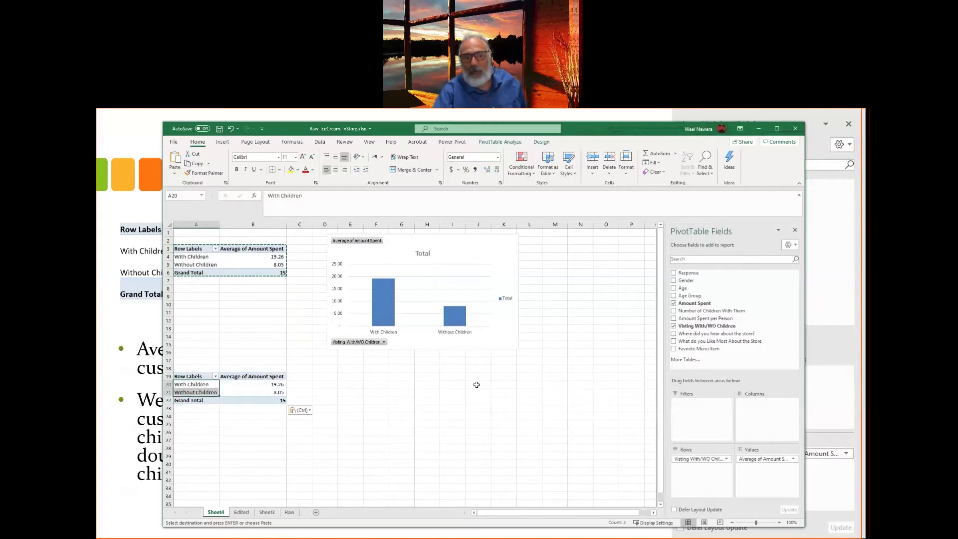
pyautogui.click(198, 384)
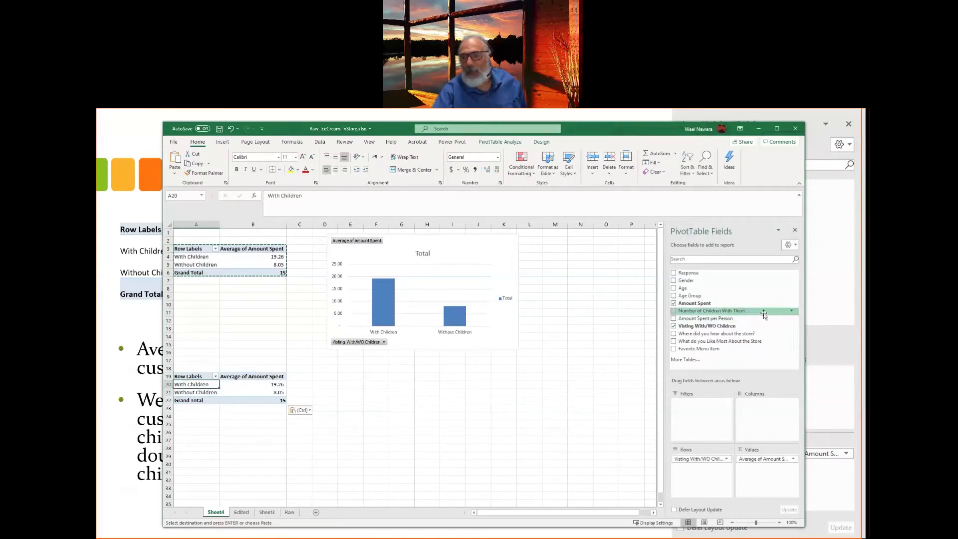
pyautogui.click(673, 303)
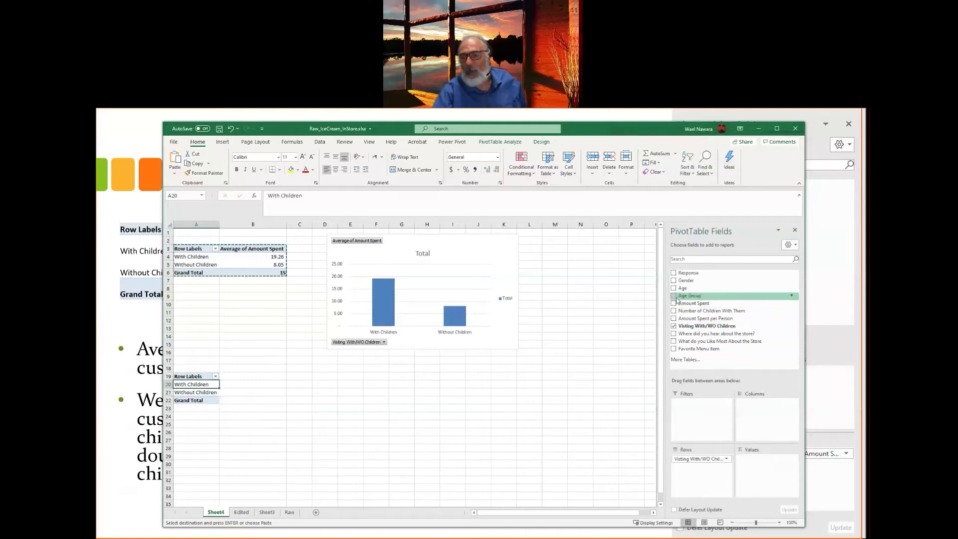
pyautogui.click(674, 295)
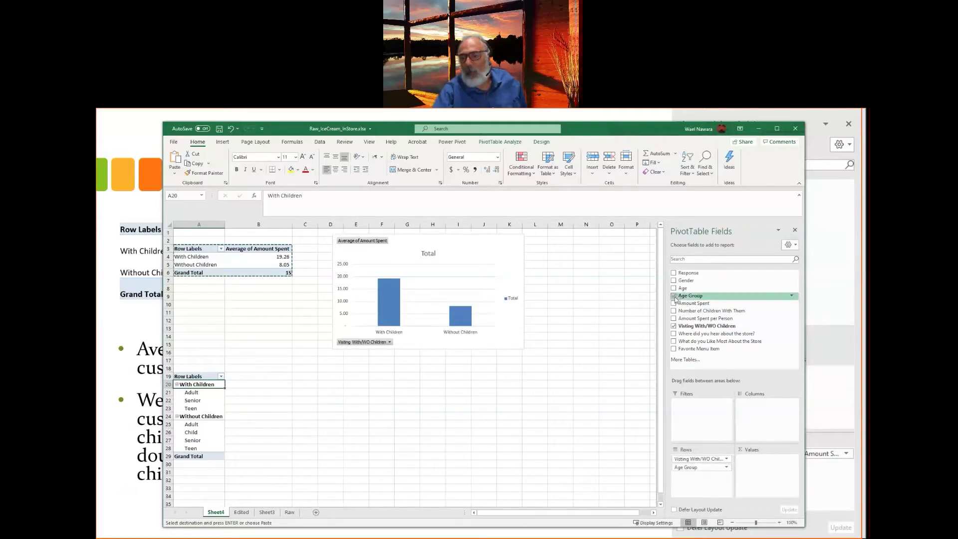
pyautogui.click(674, 326)
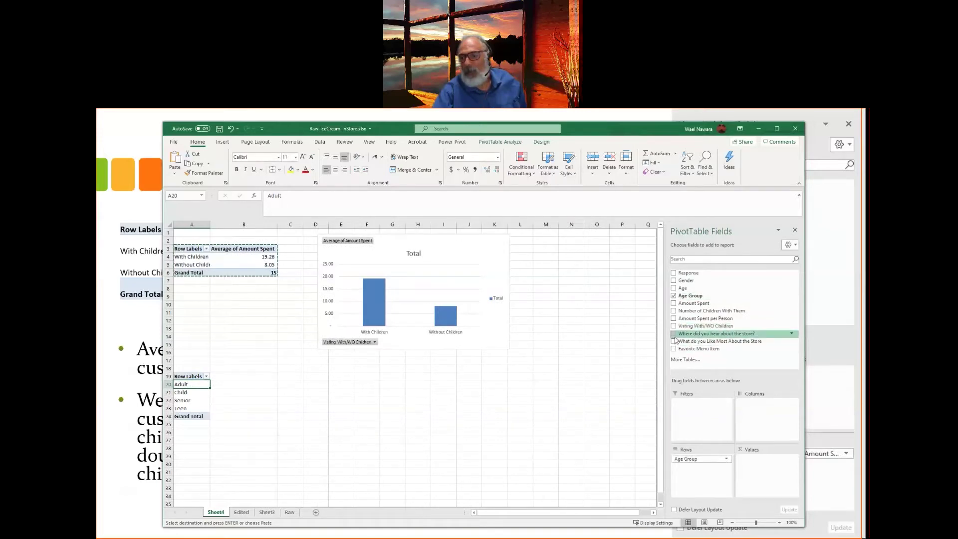
# Add What do you Like Most About the Store to the copied PivotTable as the column field and as a count in values
pyautogui.click(675, 342)
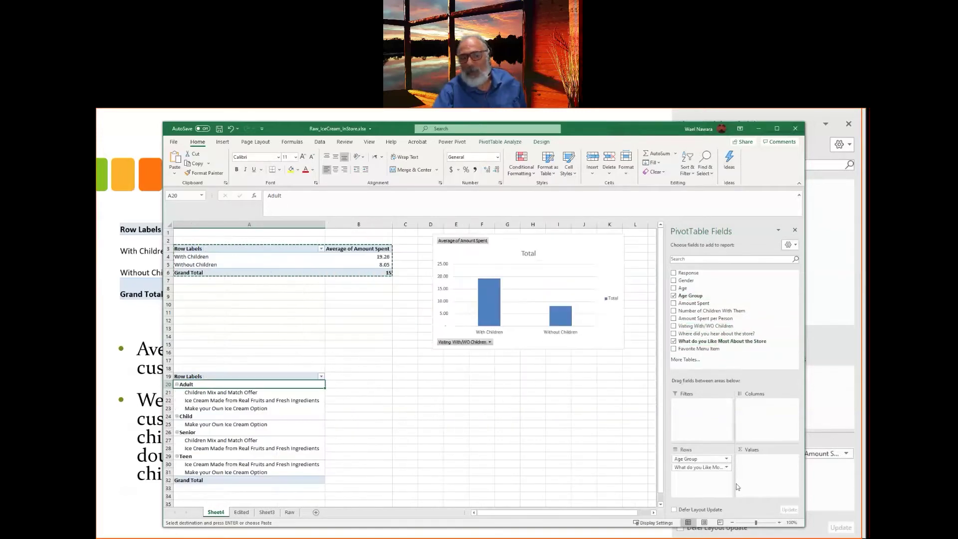
pyautogui.moveTo(715, 468); pyautogui.dragTo(765, 408)
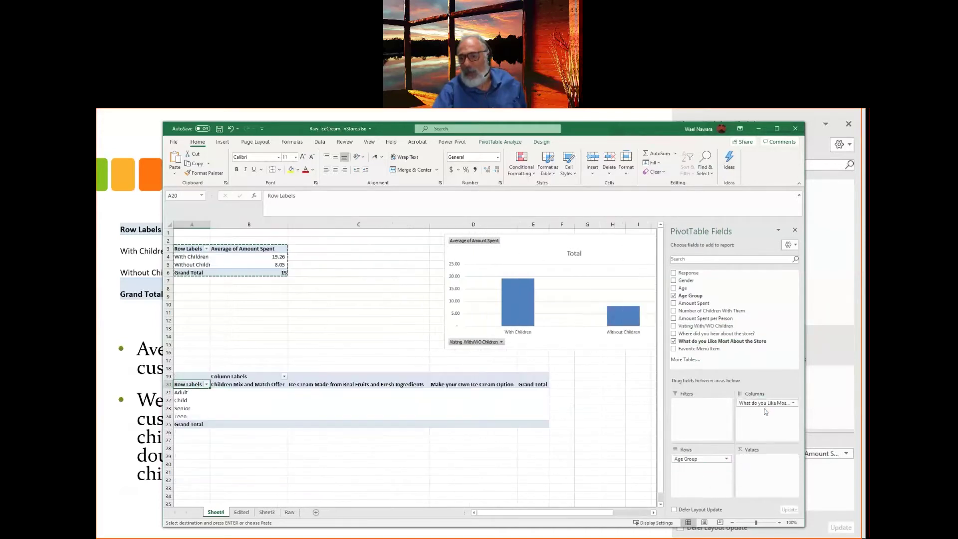
pyautogui.moveTo(708, 343); pyautogui.dragTo(755, 459)
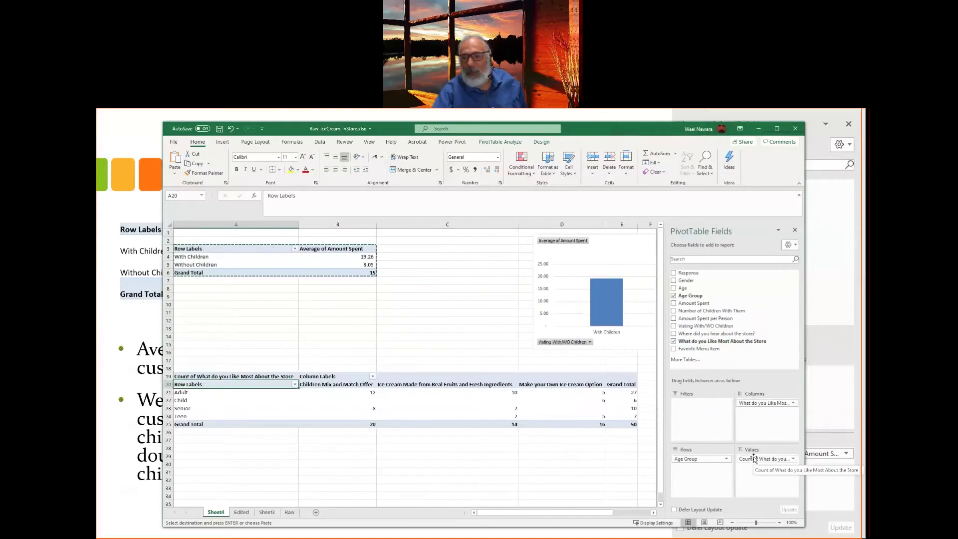
# Show the count of What do you Like Most About the Store as % of Row Total
pyautogui.click(794, 459)
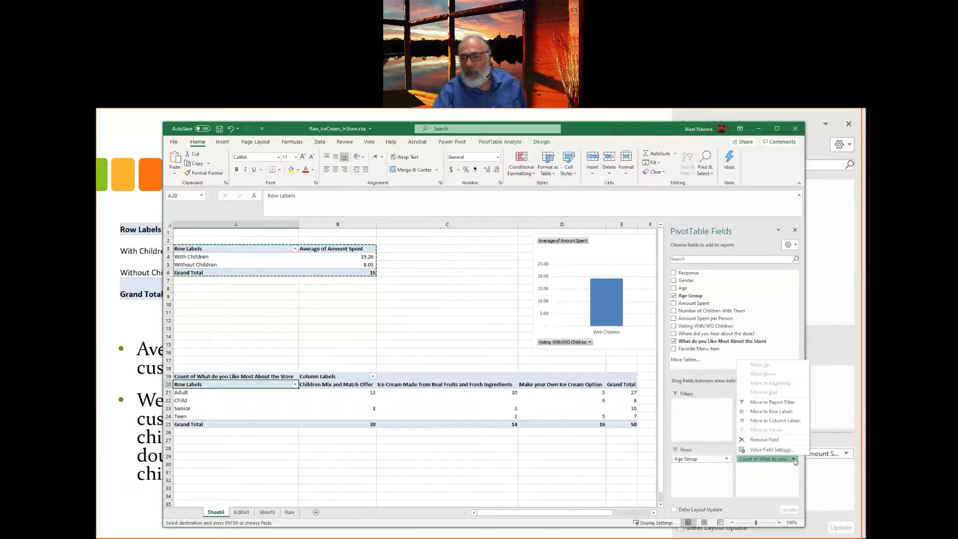
pyautogui.click(779, 450)
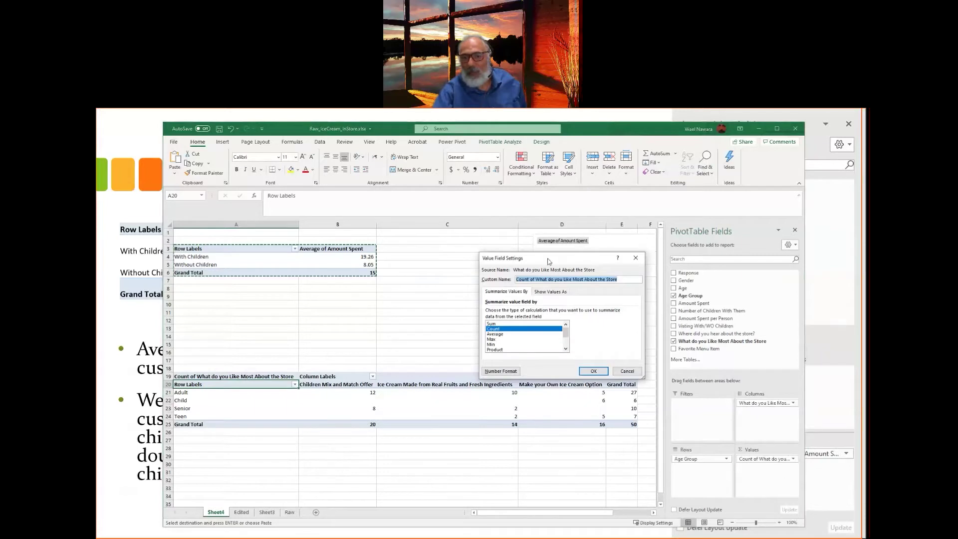
pyautogui.click(548, 294)
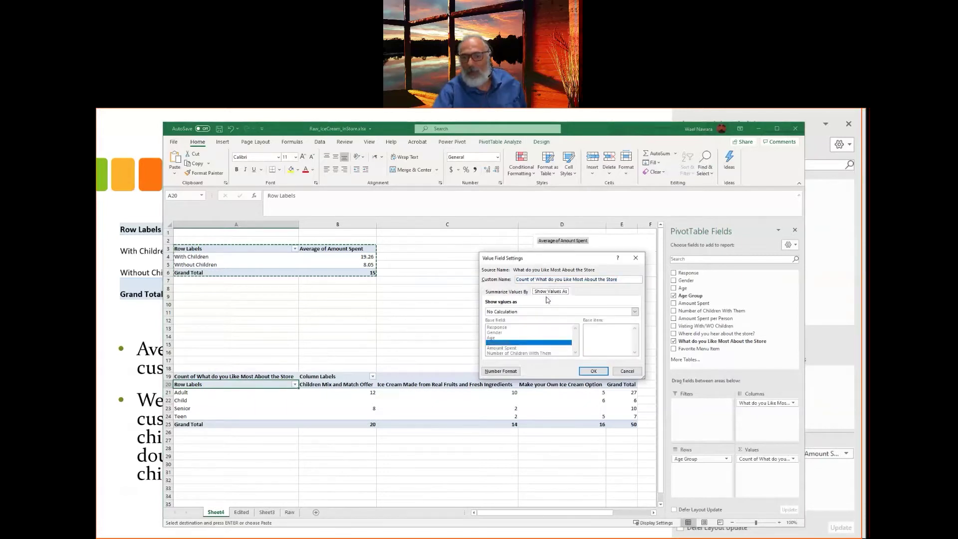
pyautogui.click(635, 312)
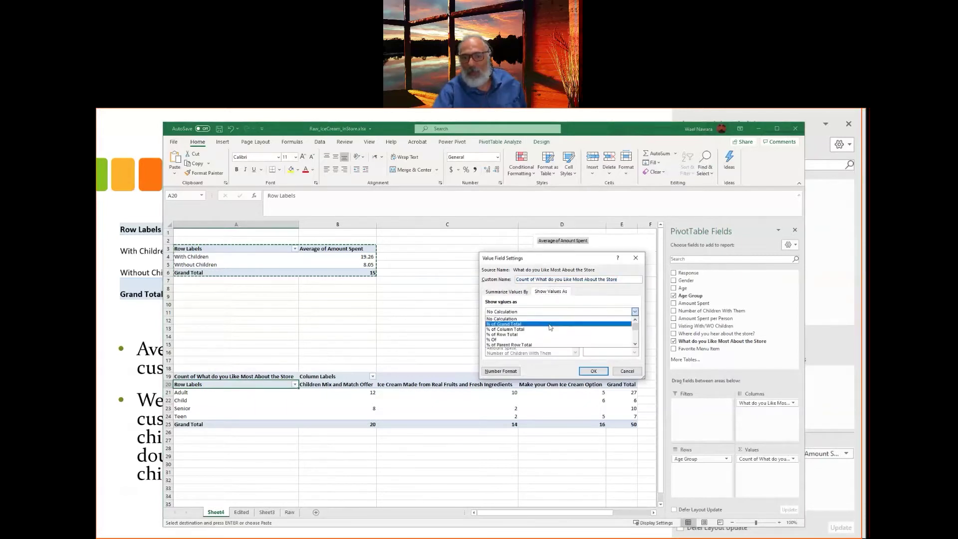
pyautogui.click(524, 334)
pyautogui.click(594, 371)
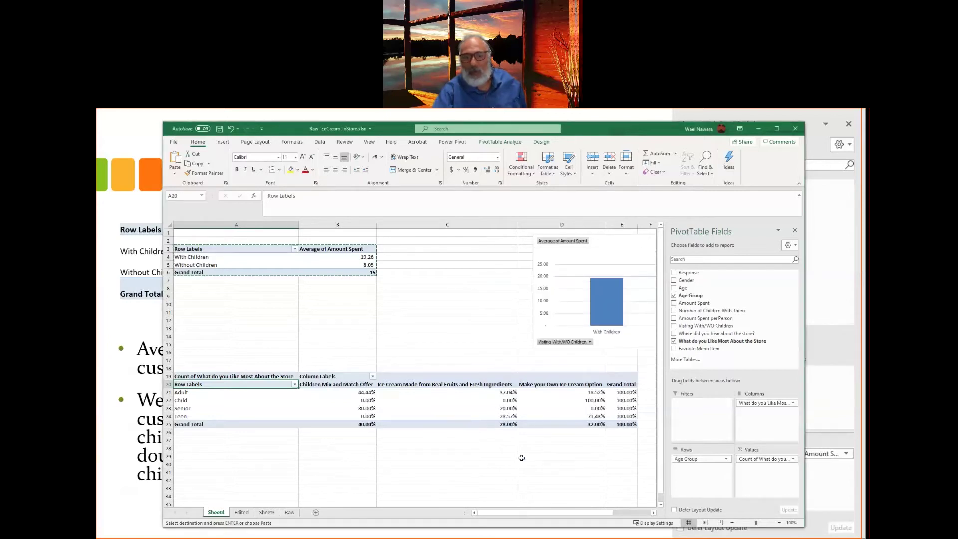
# Move the Teen row in the age group PivotTable to between Adult and Child
pyautogui.click(431, 455)
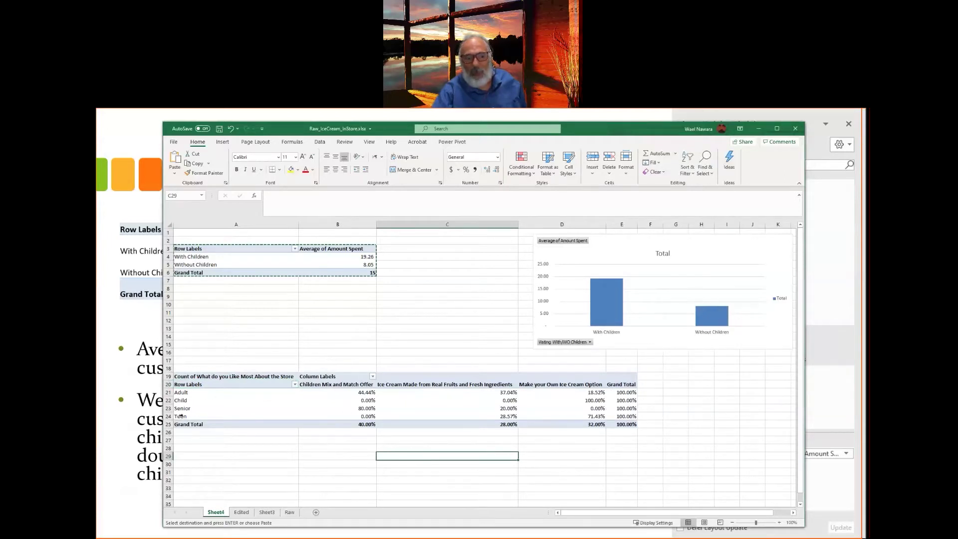
pyautogui.click(181, 416)
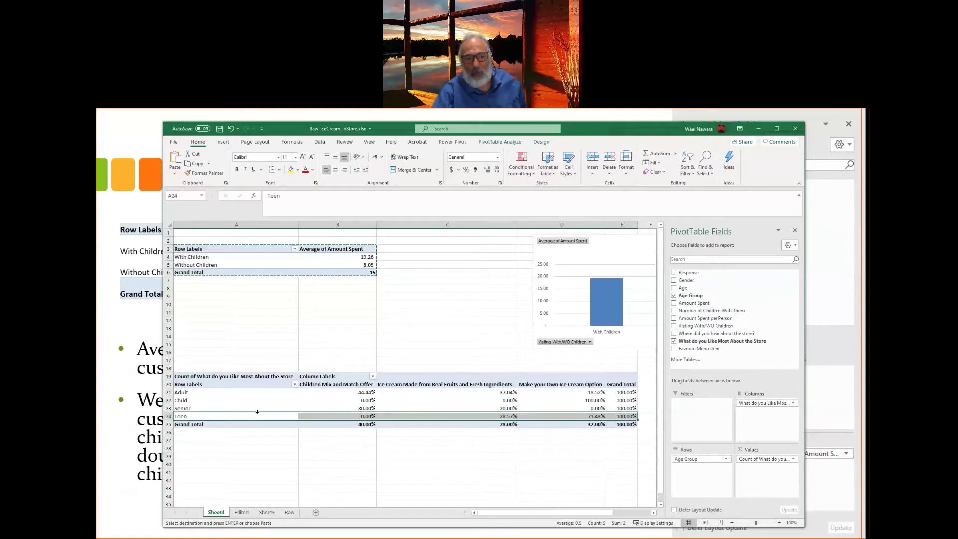
pyautogui.moveTo(259, 415); pyautogui.dragTo(255, 402)
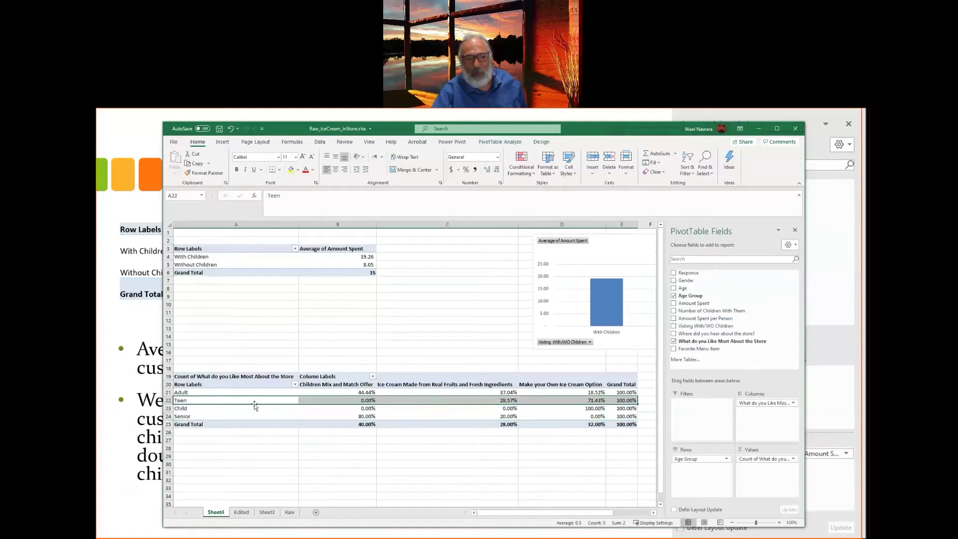
# Reorder the age group PivotTable rows to Child, Teen, Adult, Senior
pyautogui.click(203, 408)
pyautogui.moveTo(205, 405)
pyautogui.mouseDown()
pyautogui.moveTo(208, 388)
pyautogui.moveTo(196, 400)
pyautogui.mouseUp()
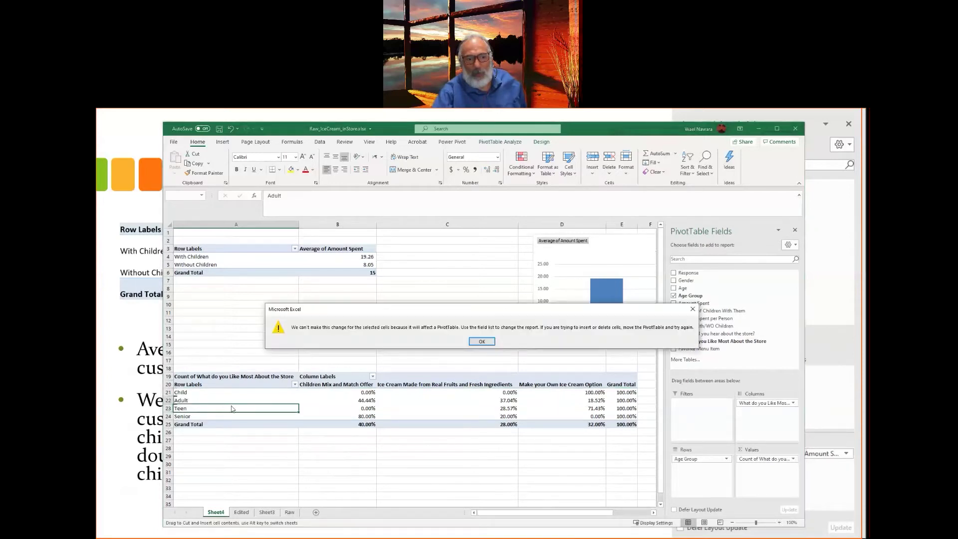
pyautogui.click(482, 343)
pyautogui.moveTo(208, 404); pyautogui.dragTo(211, 401)
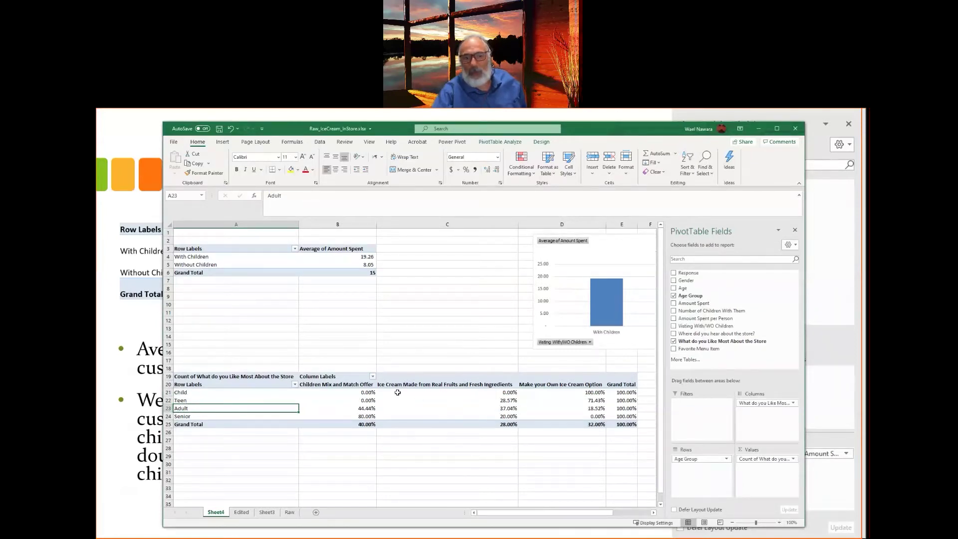
# Narrow columns A through D and reduce the width of the Average of Amount Spent chart
pyautogui.moveTo(378, 224); pyautogui.dragTo(346, 224)
pyautogui.click(336, 248)
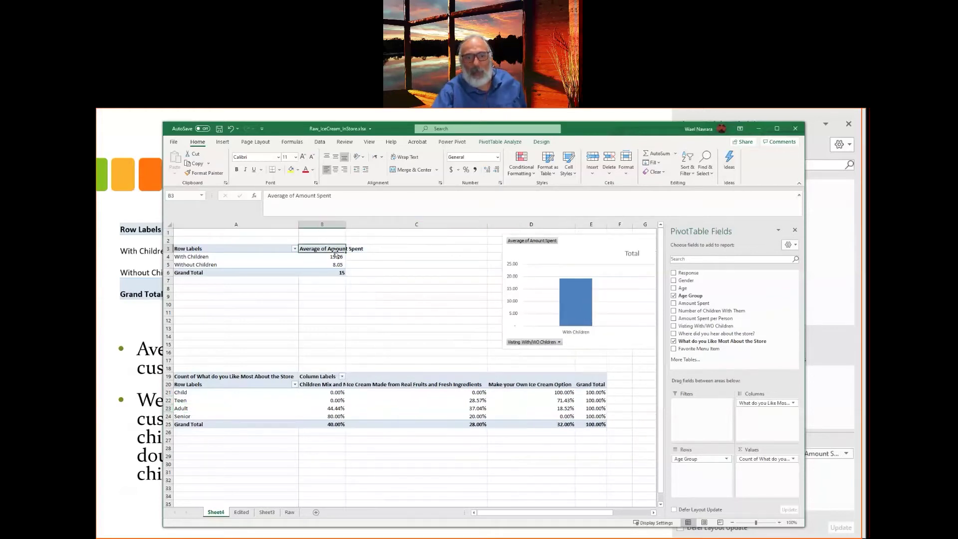
pyautogui.moveTo(487, 224); pyautogui.dragTo(409, 224)
pyautogui.moveTo(299, 224); pyautogui.dragTo(258, 224)
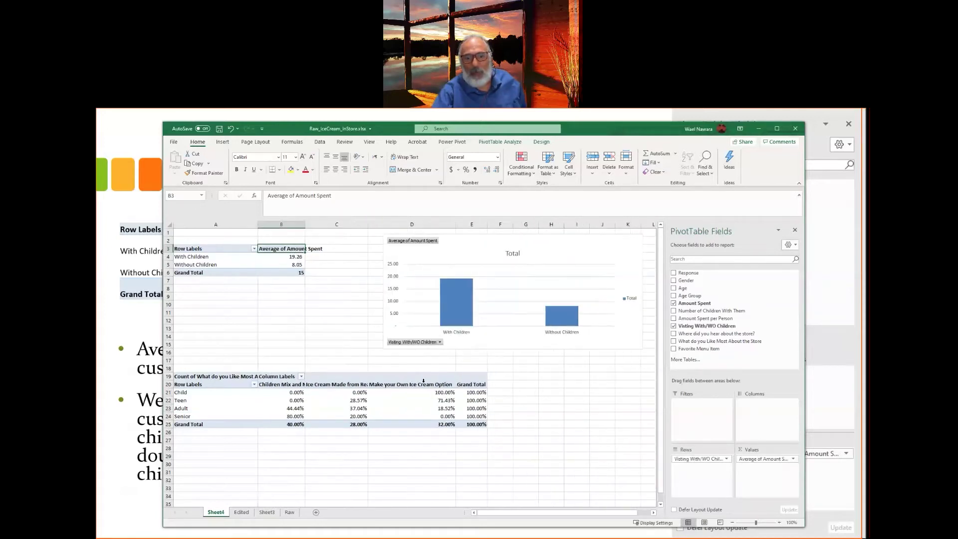
pyautogui.click(423, 380)
pyautogui.moveTo(455, 224); pyautogui.dragTo(419, 219)
pyautogui.click(606, 265)
pyautogui.moveTo(607, 293); pyautogui.dragTo(560, 289)
pyautogui.click(272, 370)
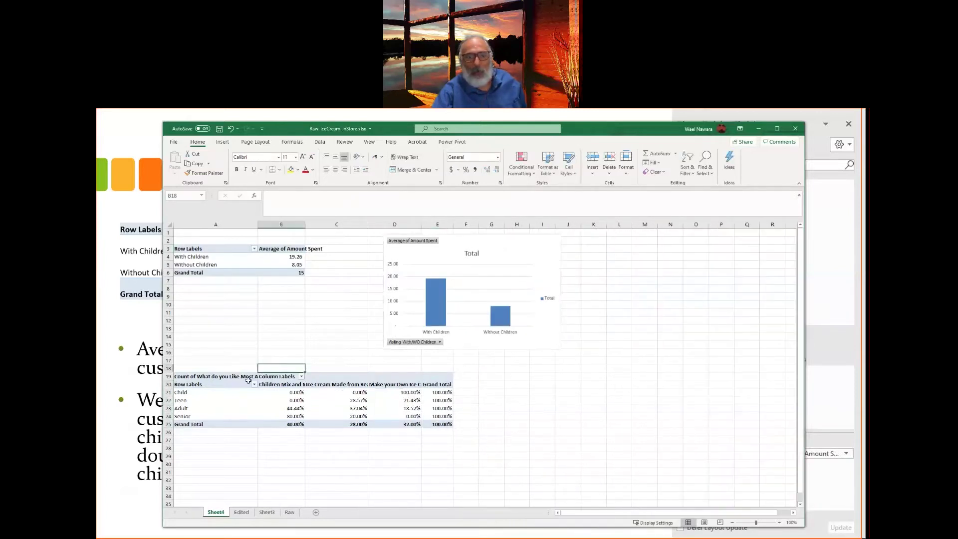
# Wrap the text in the header rows 19 and 20 of the age group PivotTable
pyautogui.click(200, 384)
pyautogui.moveTo(203, 378); pyautogui.dragTo(446, 378)
pyautogui.click(409, 158)
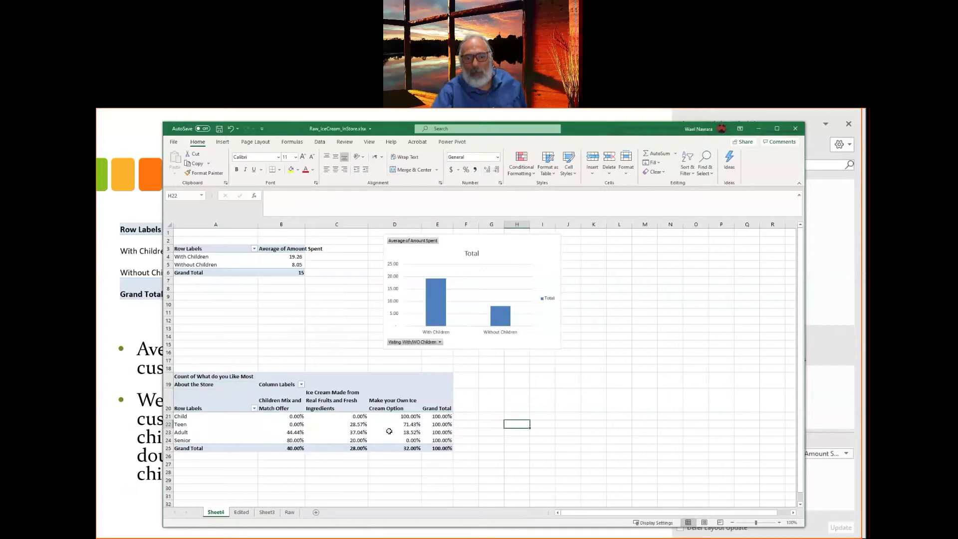
# Insert a clustered column PivotChart from the age group PivotTable and place it beside that table
pyautogui.click(410, 416)
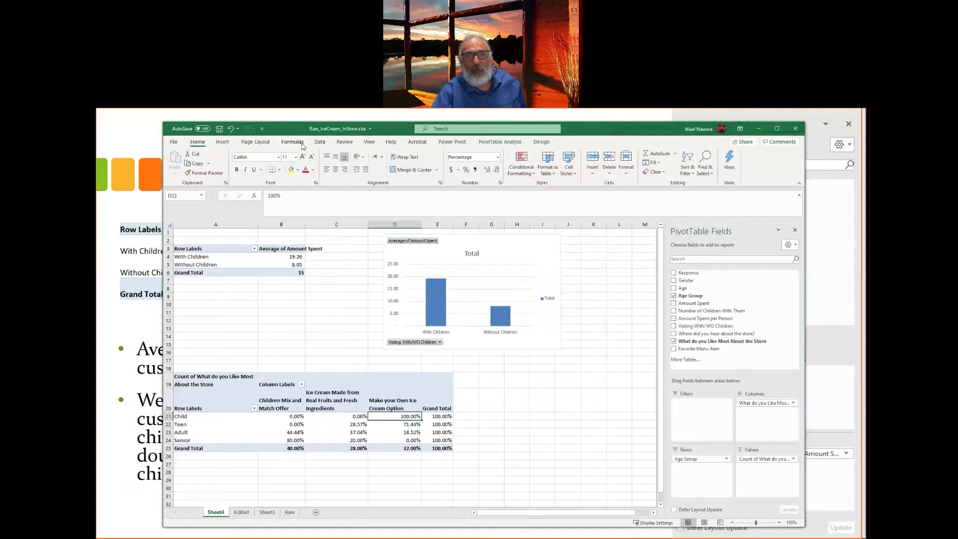
pyautogui.click(320, 142)
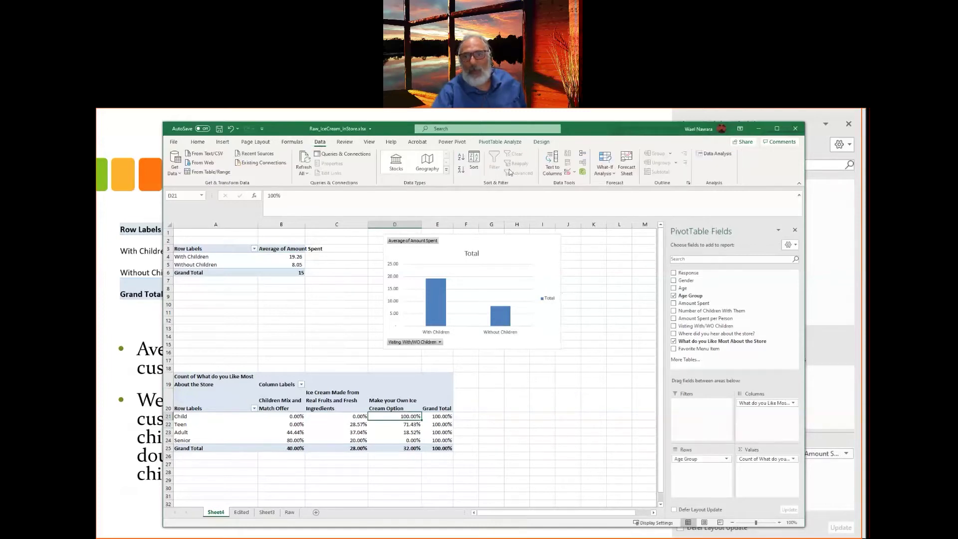
pyautogui.click(222, 142)
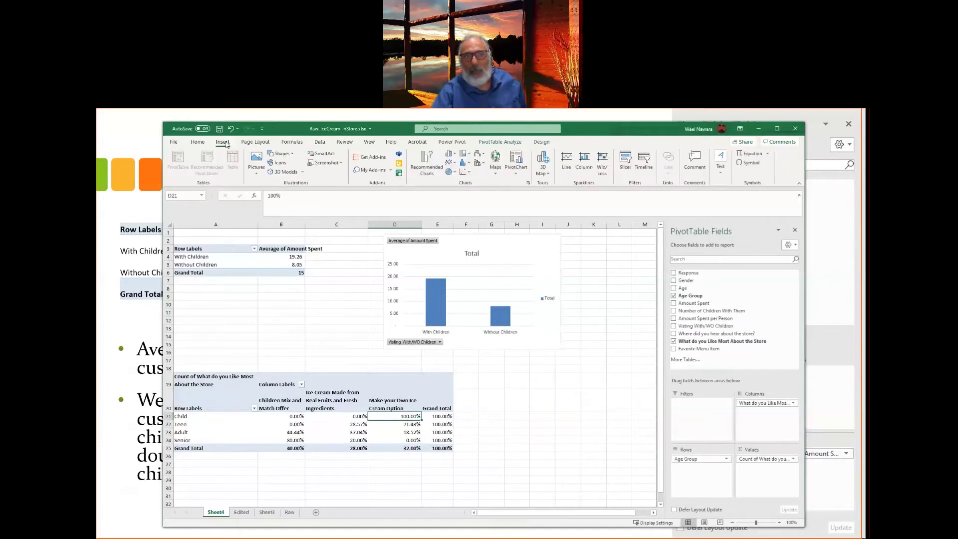
pyautogui.click(516, 159)
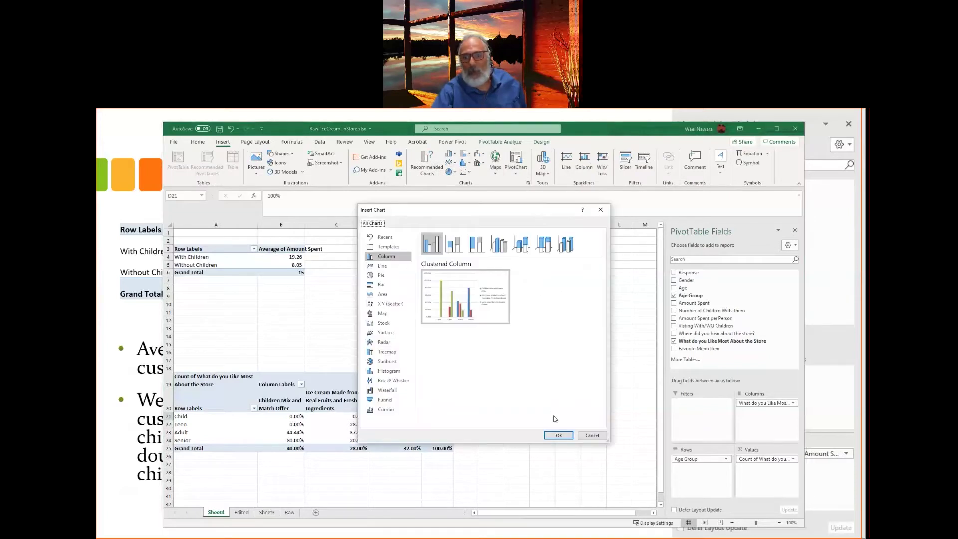
pyautogui.click(559, 436)
pyautogui.moveTo(438, 321); pyautogui.dragTo(600, 370)
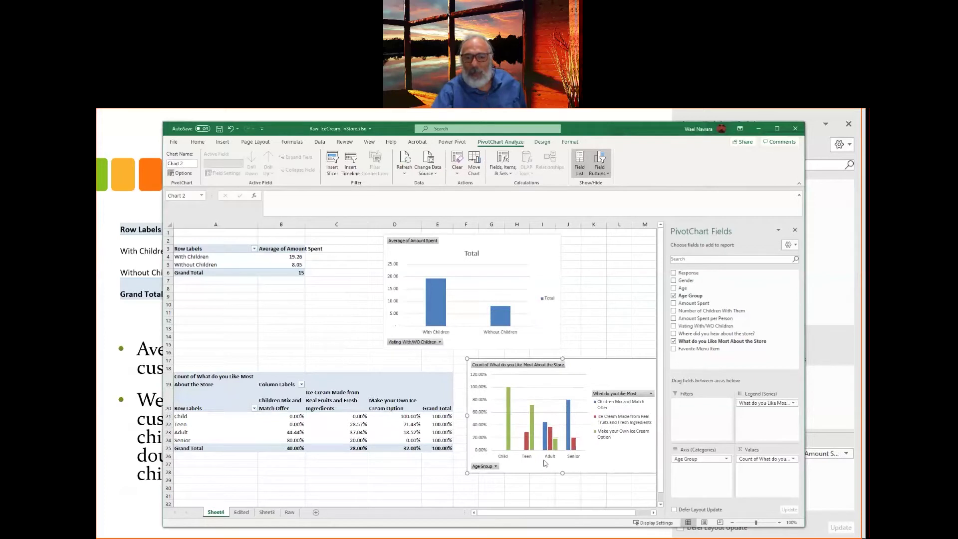
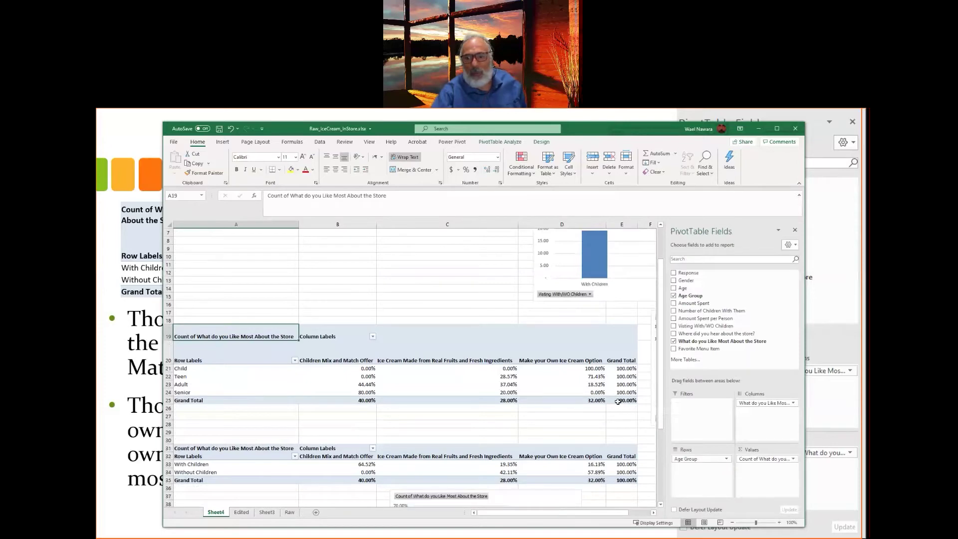
# Copy the age group PivotTable and paste it at A54, below the chart of preferences with and without children
pyautogui.hotkey('ctrl', 'c')
pyautogui.scroll(-6, 551, 433)
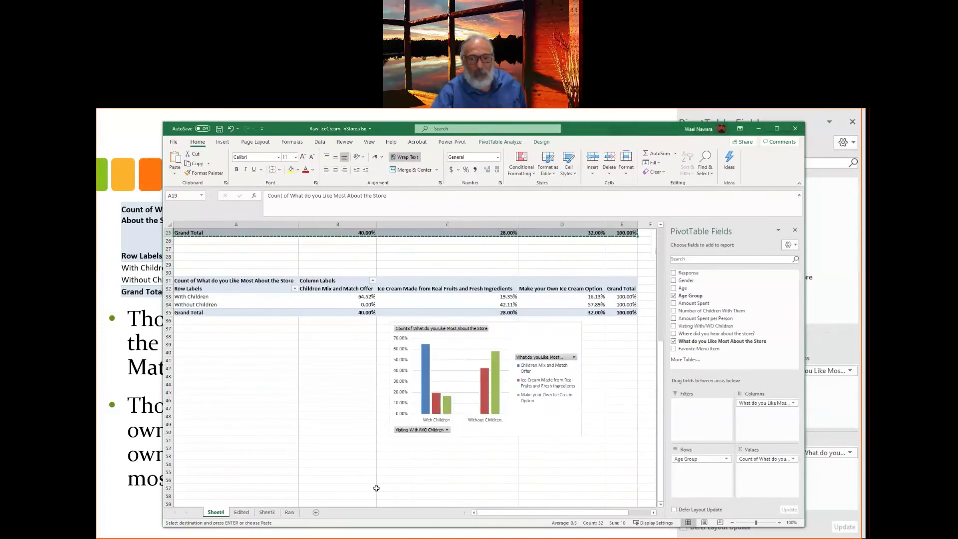
pyautogui.click(202, 467)
pyautogui.hotkey('ctrl', 'v')
pyautogui.scroll(-4, 420, 444)
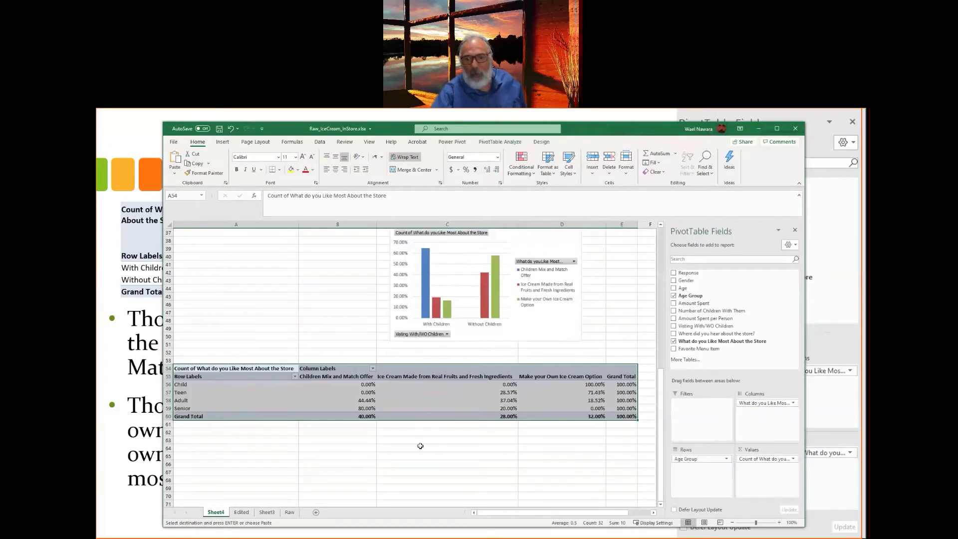
pyautogui.click(443, 472)
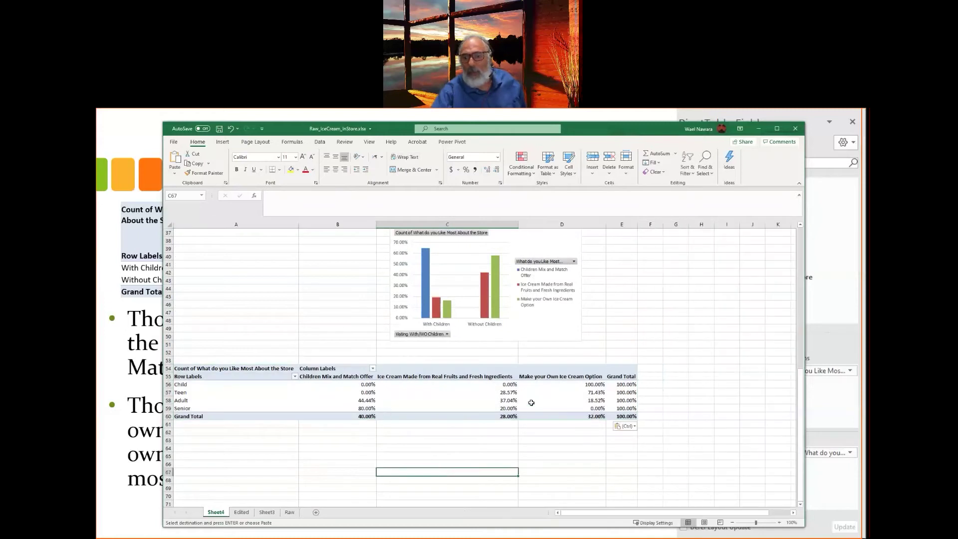
# In the PivotTable at A54, replace What do you Like Most About the Store with Amount Spent per Person, summarized by Average
pyautogui.click(504, 392)
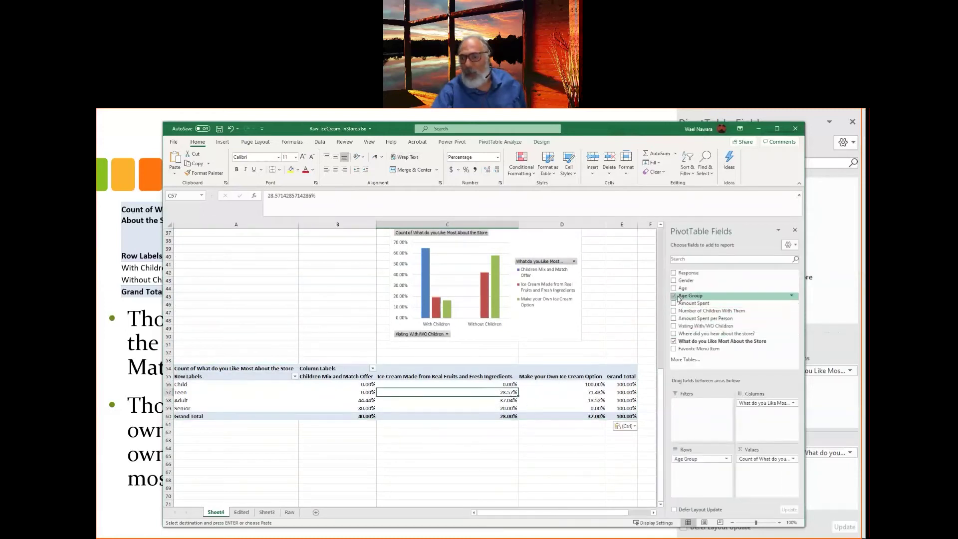
pyautogui.click(673, 341)
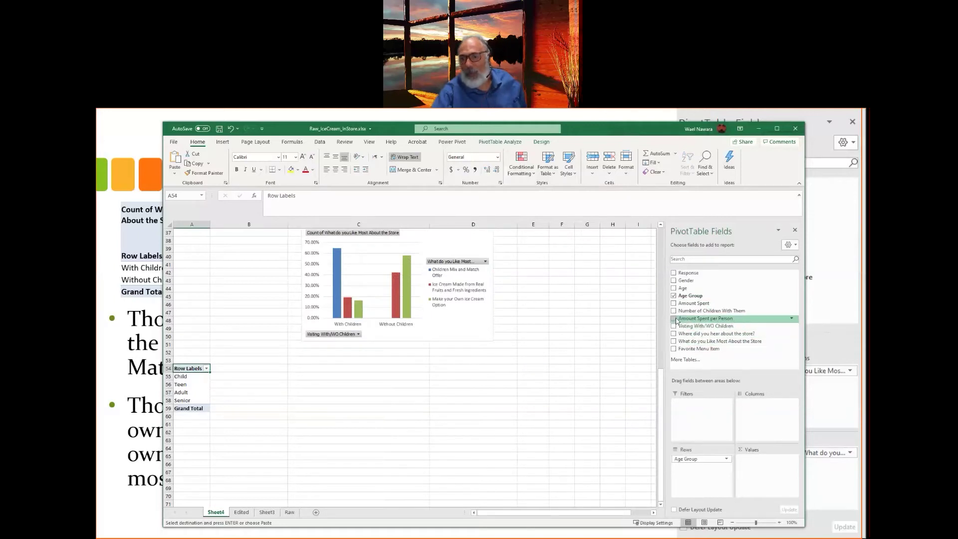
pyautogui.click(675, 318)
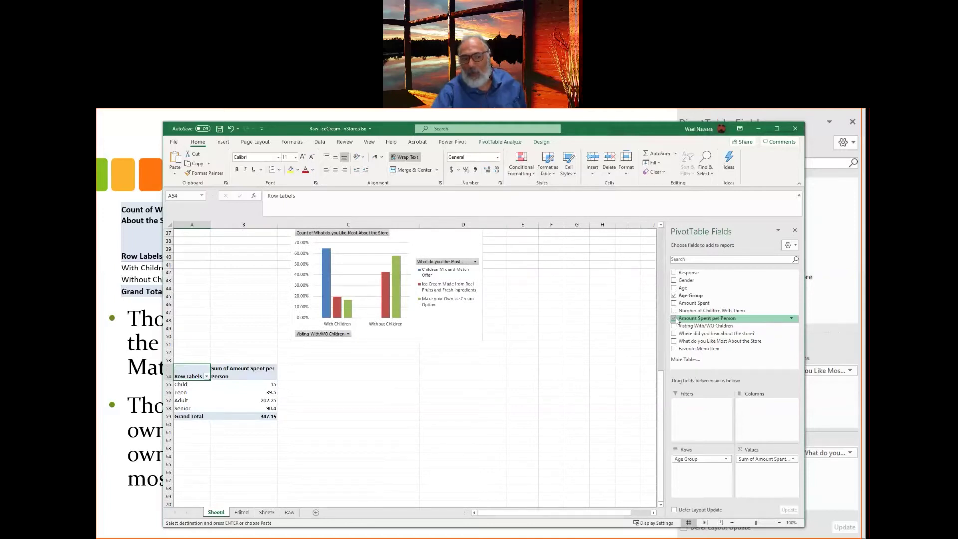
pyautogui.click(792, 459)
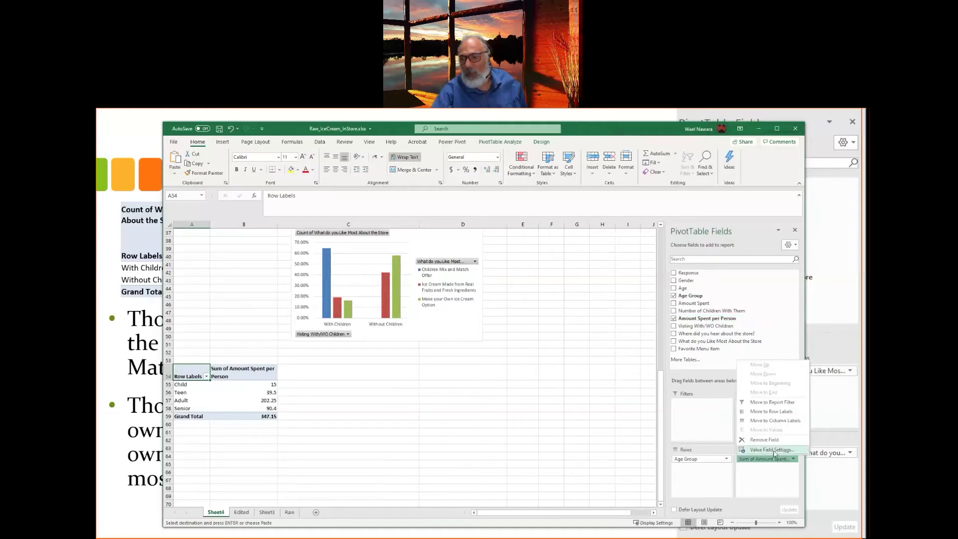
pyautogui.click(772, 449)
pyautogui.click(498, 334)
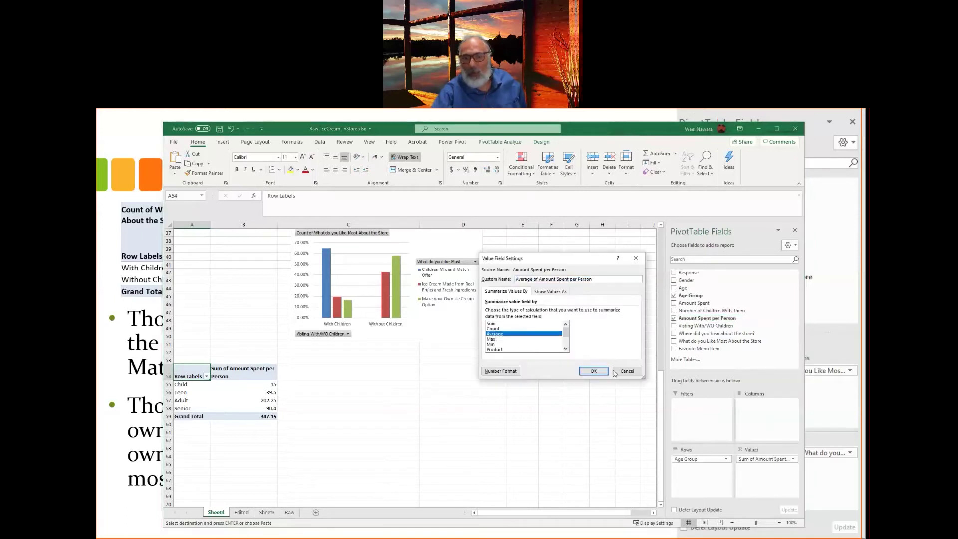
pyautogui.click(594, 371)
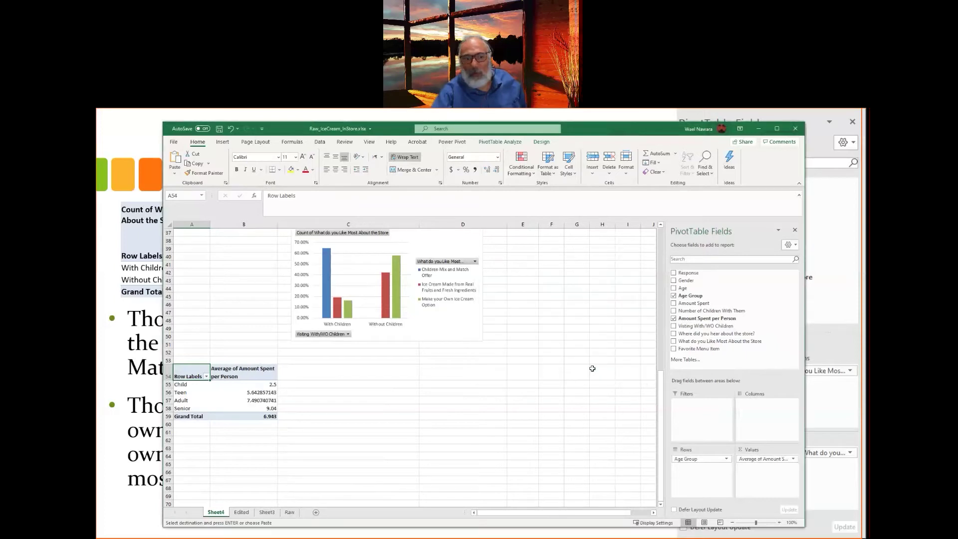
# Apply Comma Style to the per-person averages, including the Grand Total, in B55:B59
pyautogui.click(243, 384)
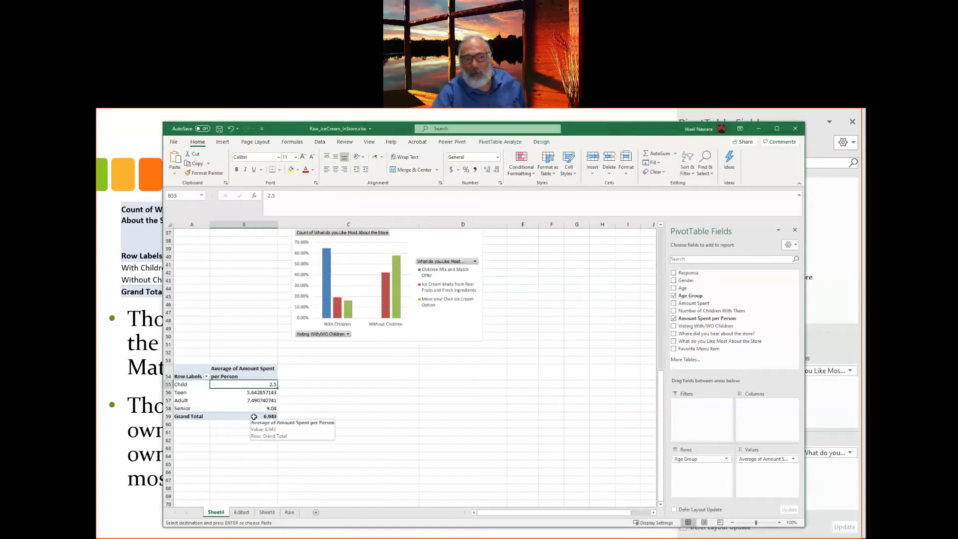
pyautogui.keyDown('shift'); pyautogui.click(253, 416); pyautogui.keyUp('shift')
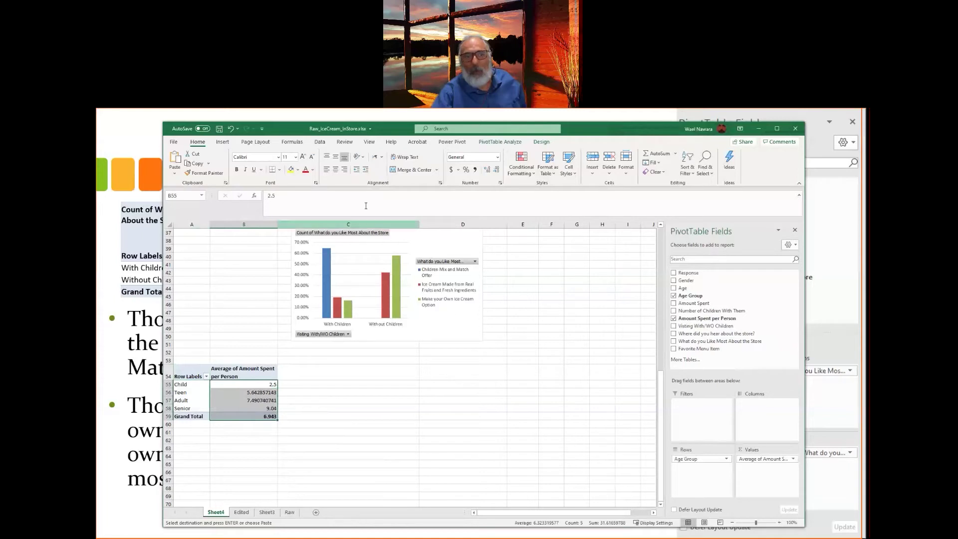
pyautogui.click(474, 172)
pyautogui.click(465, 400)
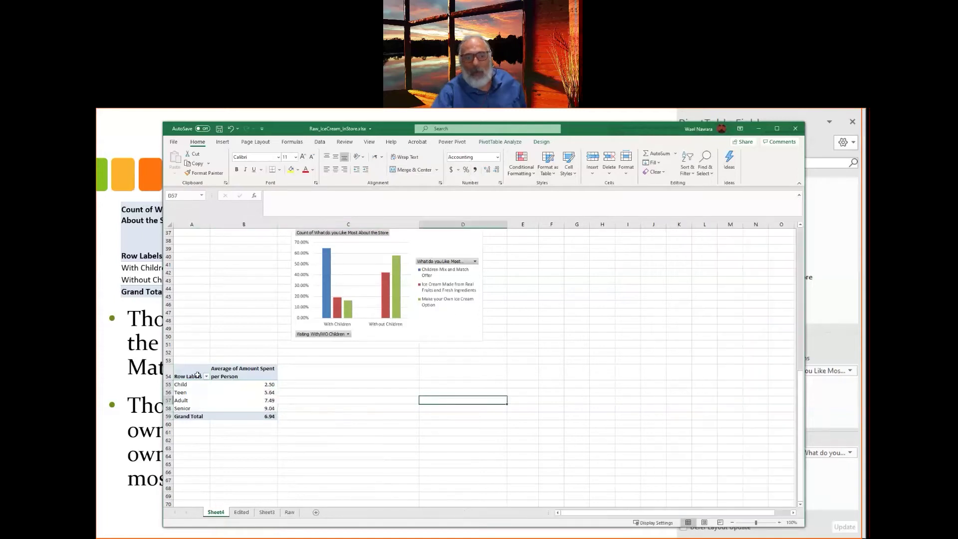
# Copy the Average of Amount Spent per Person PivotTable and paste it at A62
pyautogui.click(186, 371)
pyautogui.keyDown('shift'); pyautogui.click(244, 415); pyautogui.keyUp('shift')
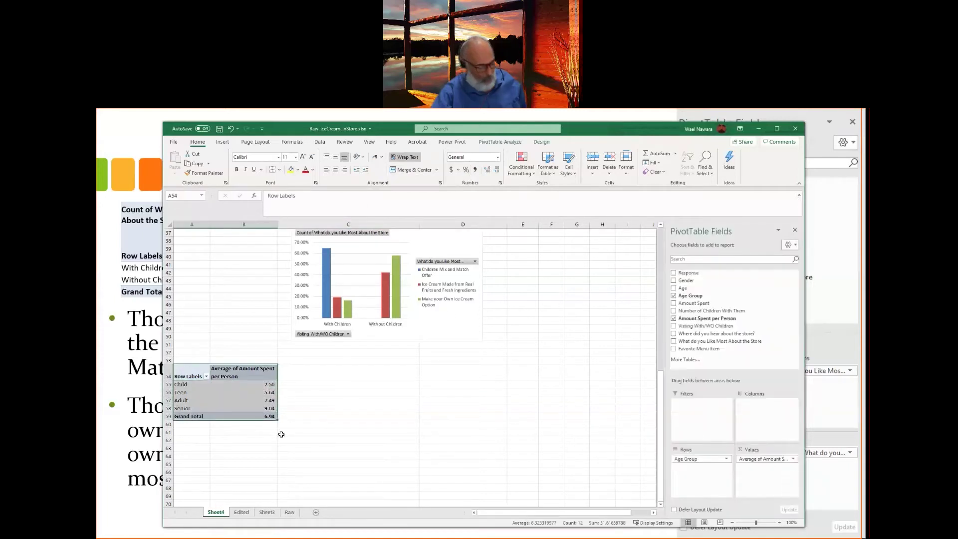
pyautogui.hotkey('ctrl', 'c')
pyautogui.click(192, 439)
pyautogui.hotkey('ctrl', 'v')
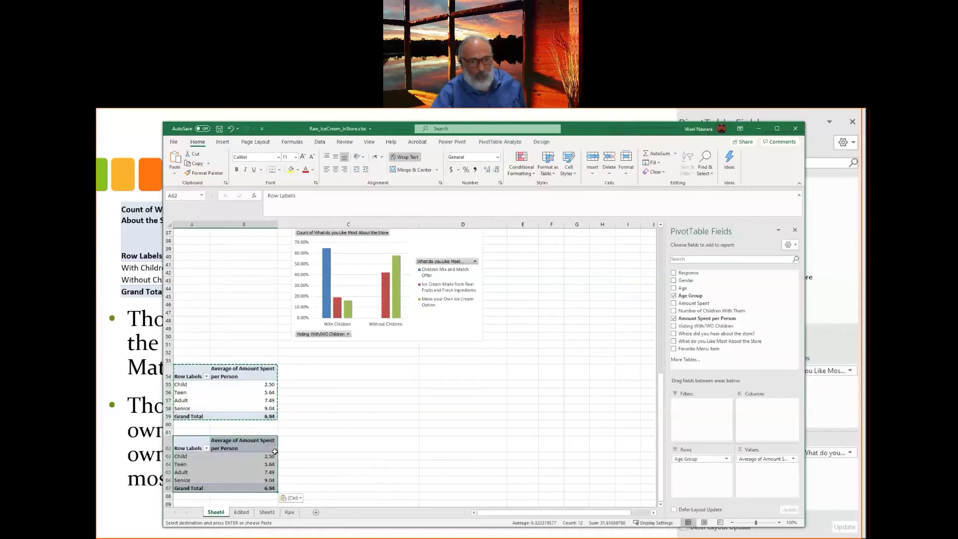
# In the PivotTable at A62, replace Amount Spent per Person with Amount Spent, summarized by Average
pyautogui.click(252, 449)
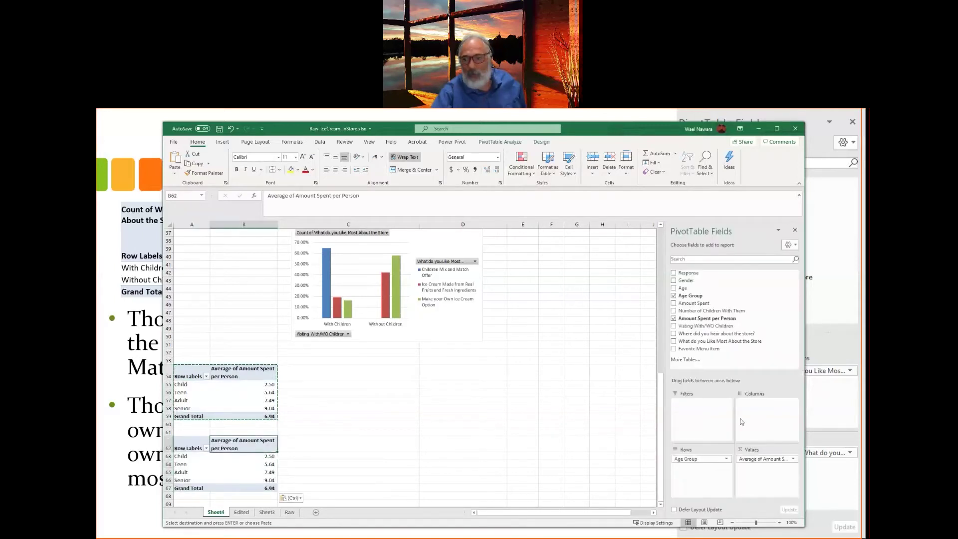
pyautogui.click(674, 303)
pyautogui.click(673, 319)
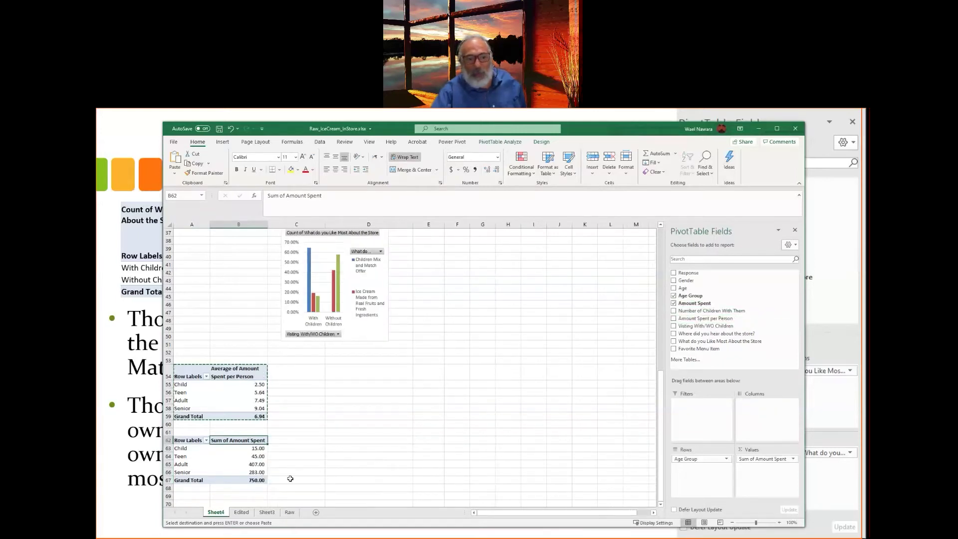
pyautogui.press('Down')
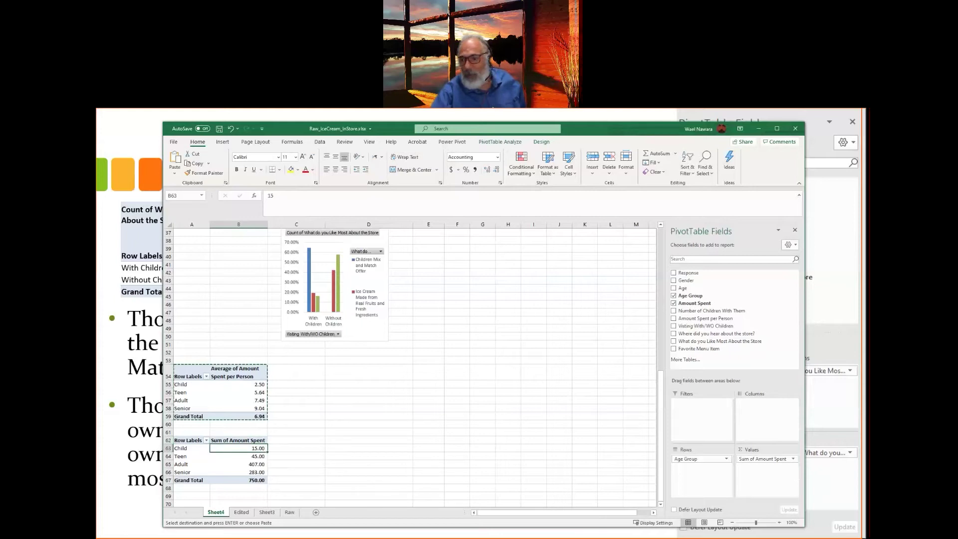
pyautogui.click(793, 459)
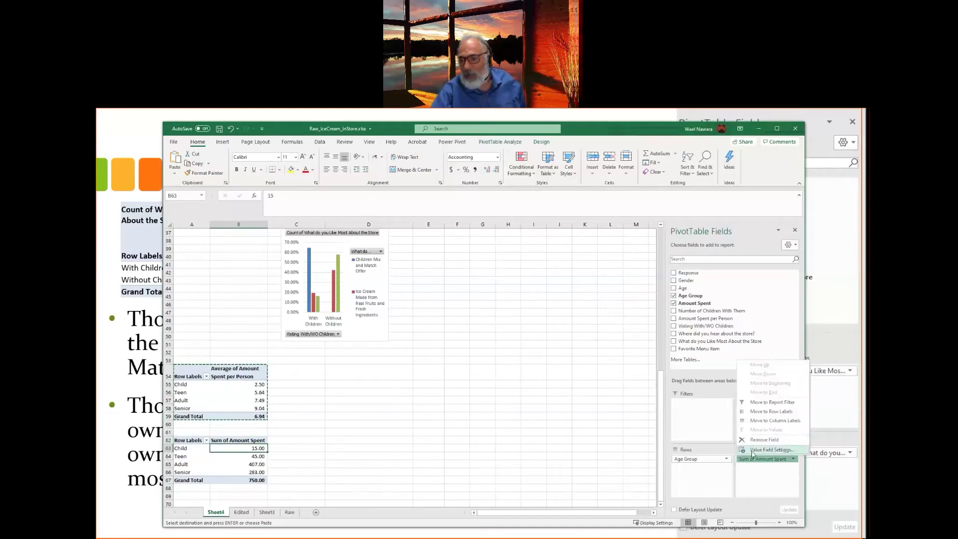
pyautogui.click(763, 456)
pyautogui.click(509, 334)
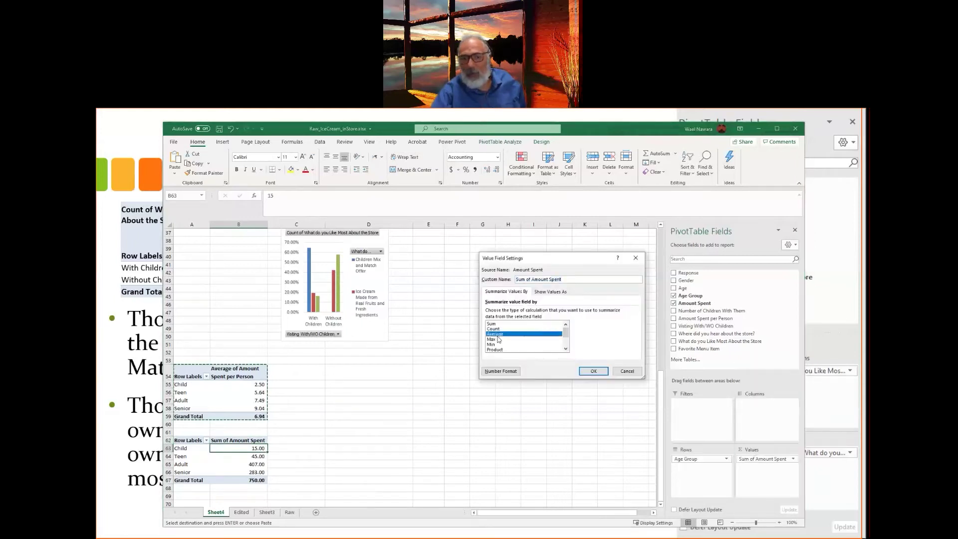
pyautogui.click(593, 370)
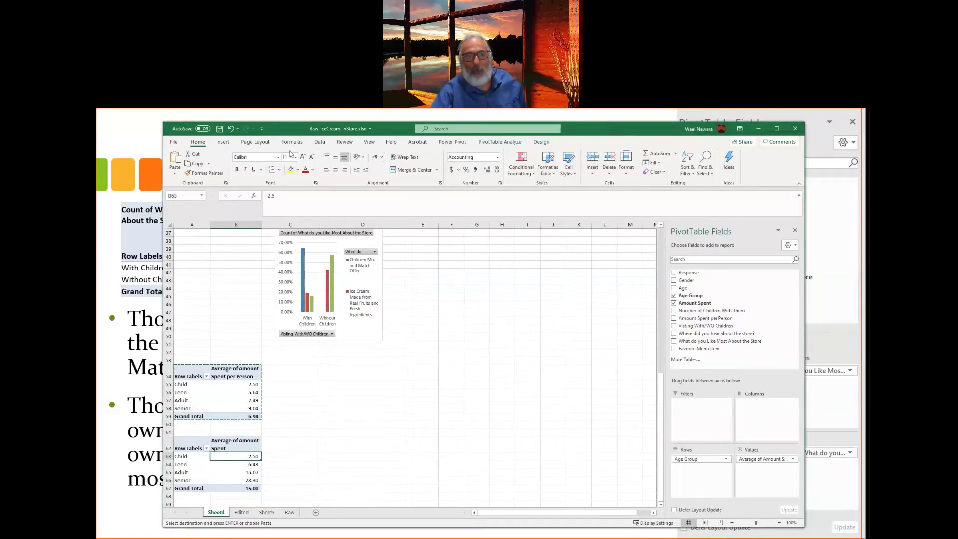
# Insert a clustered column PivotChart of Average of Amount Spent by age group and place it beside its PivotTable
pyautogui.click(223, 142)
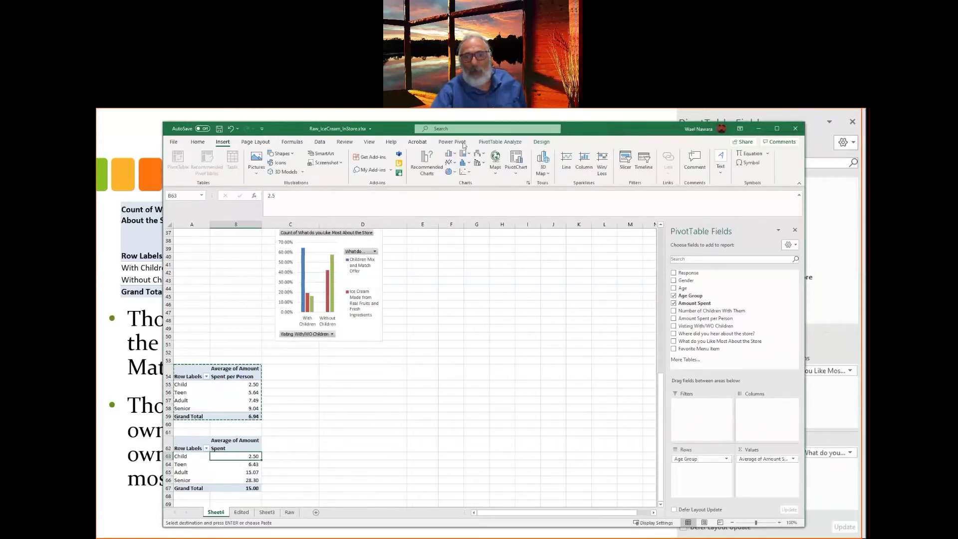
pyautogui.click(521, 166)
pyautogui.click(559, 435)
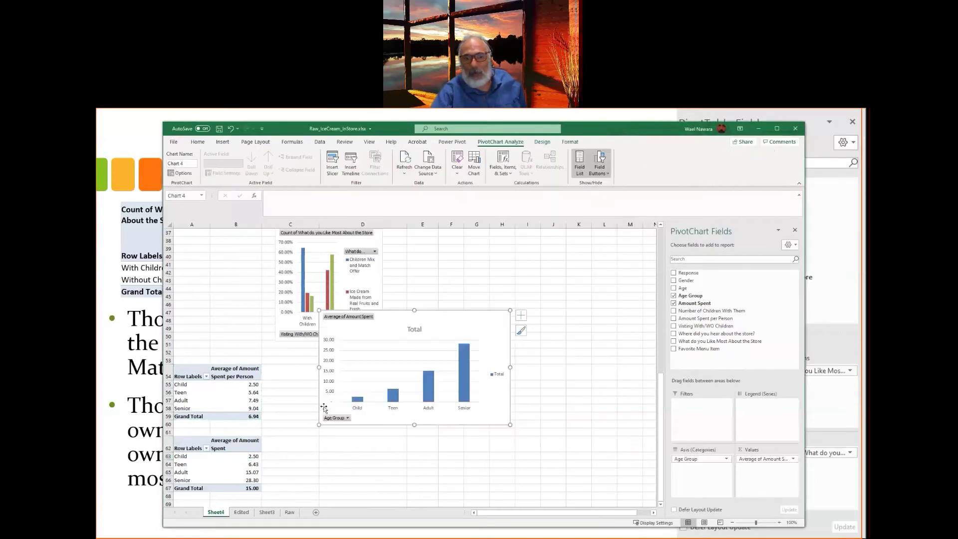
pyautogui.moveTo(456, 326); pyautogui.dragTo(439, 448)
pyautogui.scroll(-5, 556, 372)
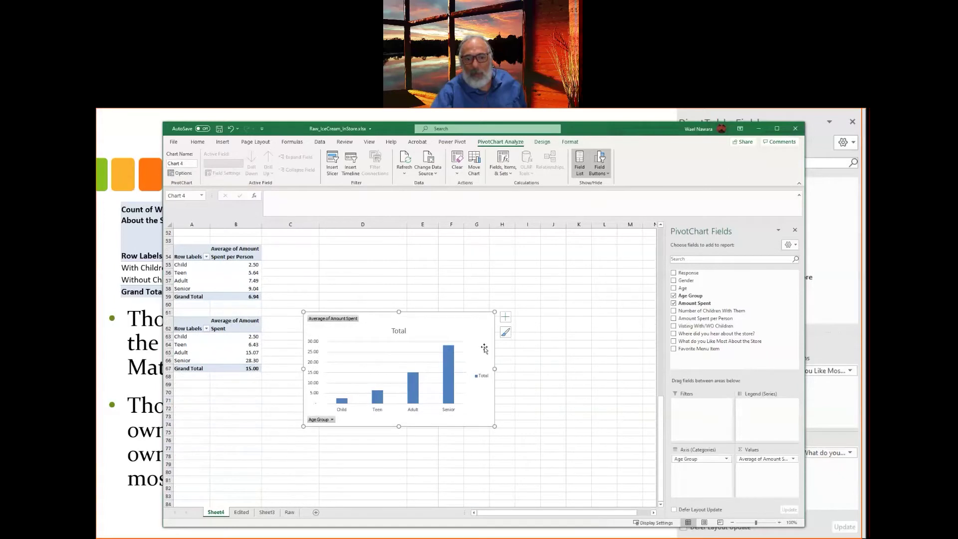
# Replace the title of the Average of Amount Spent PivotChart with "Average Spending per Customer"
pyautogui.doubleClick(408, 332)
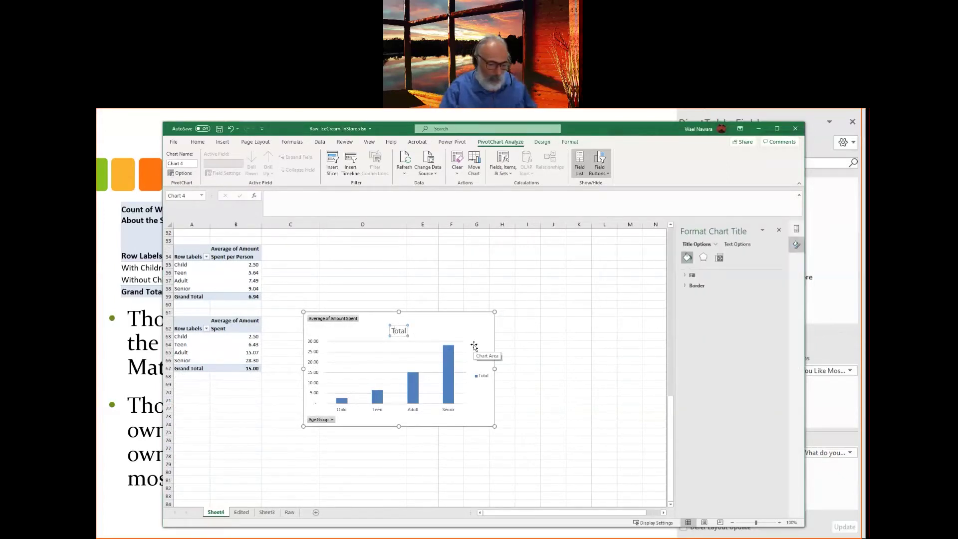
pyautogui.press('BackSpace')
pyautogui.press('BackSpace')
pyautogui.press('BackSpace')
pyautogui.press('BackSpace')
pyautogui.press('BackSpace')
pyautogui.write('Average S')
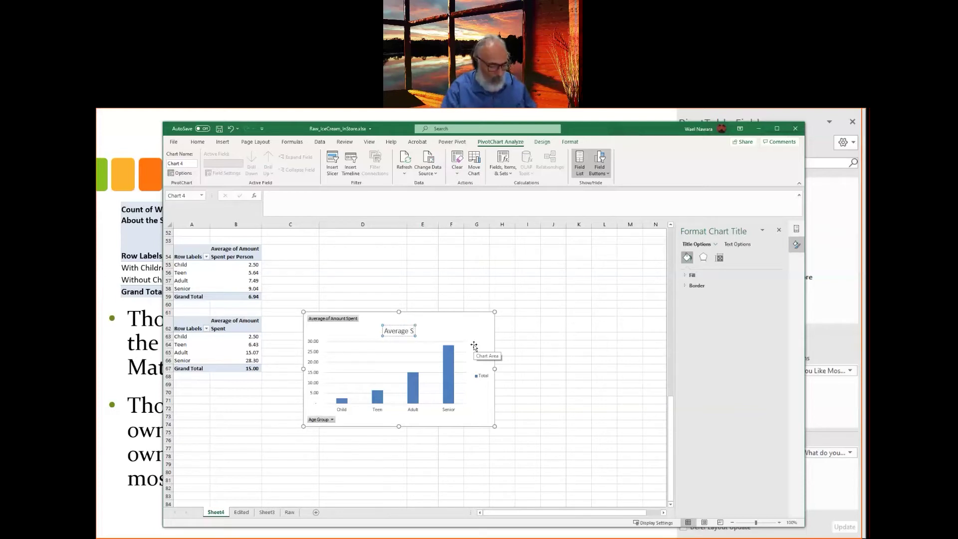
pyautogui.write('pendin')
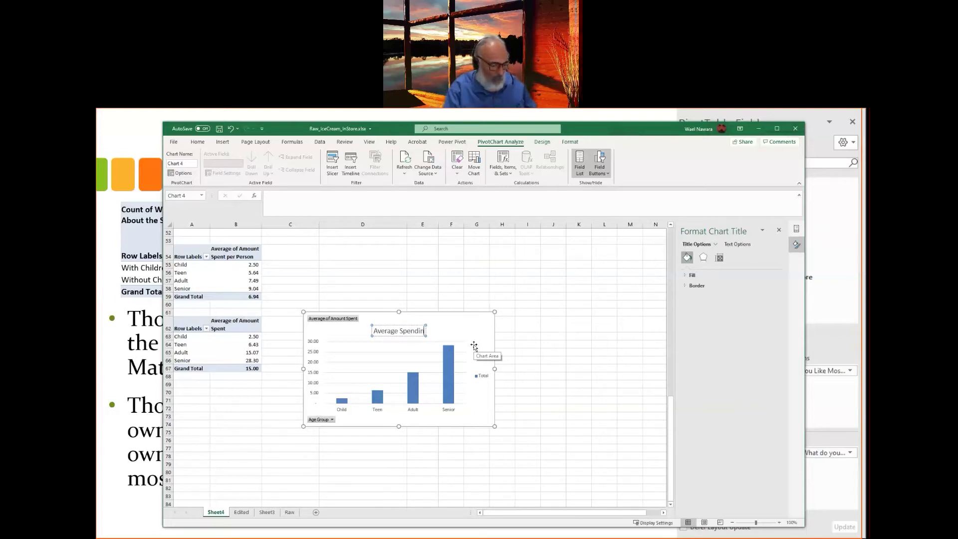
pyautogui.write('g per C')
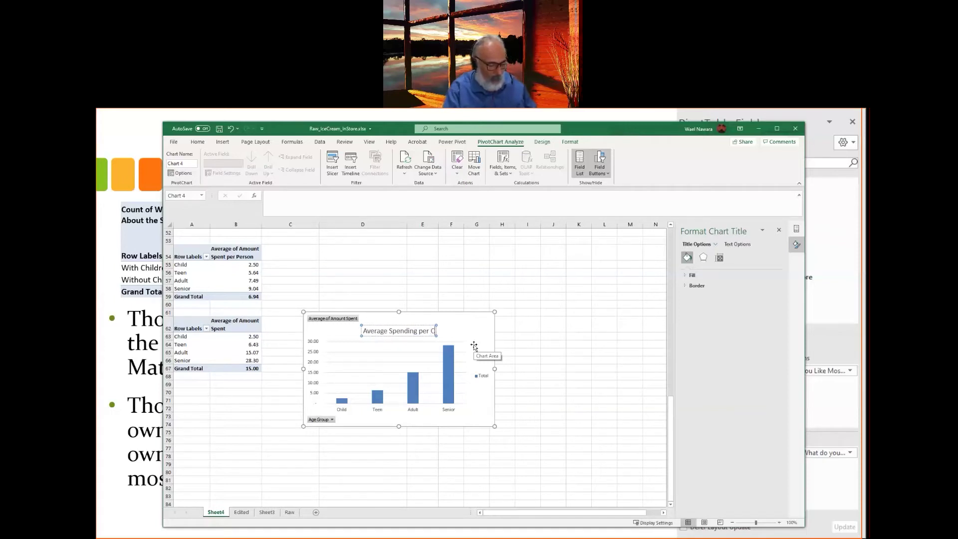
pyautogui.write('ustomer')
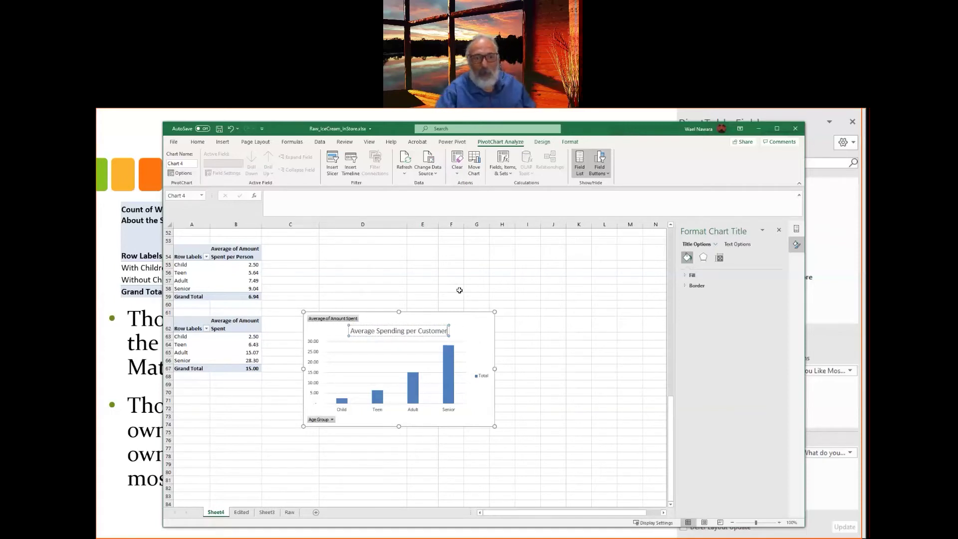
# Insert a clustered column PivotChart from the Average of Amount Spent per Person PivotTable, and place it above the Average Spending per Customer chart without overlap
pyautogui.click(254, 272)
pyautogui.click(251, 265)
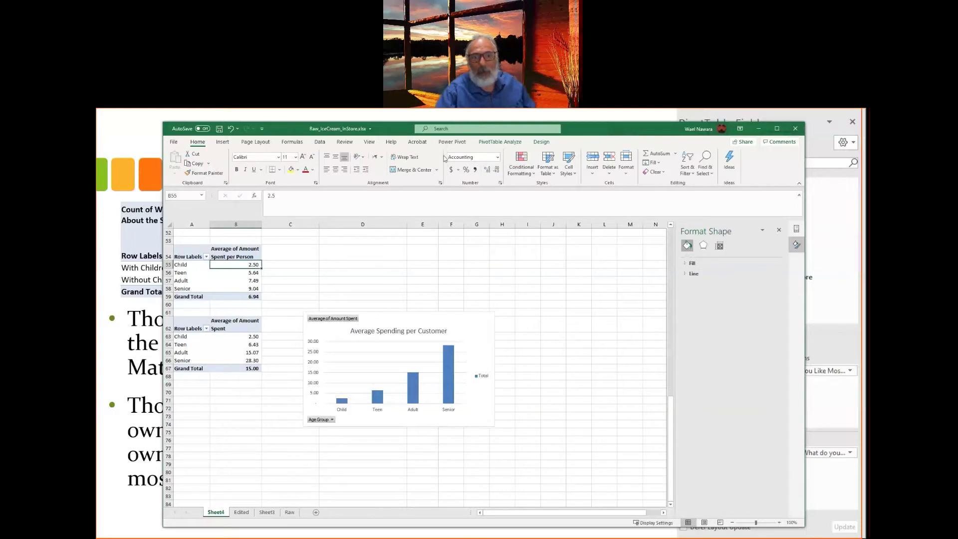
pyautogui.click(220, 141)
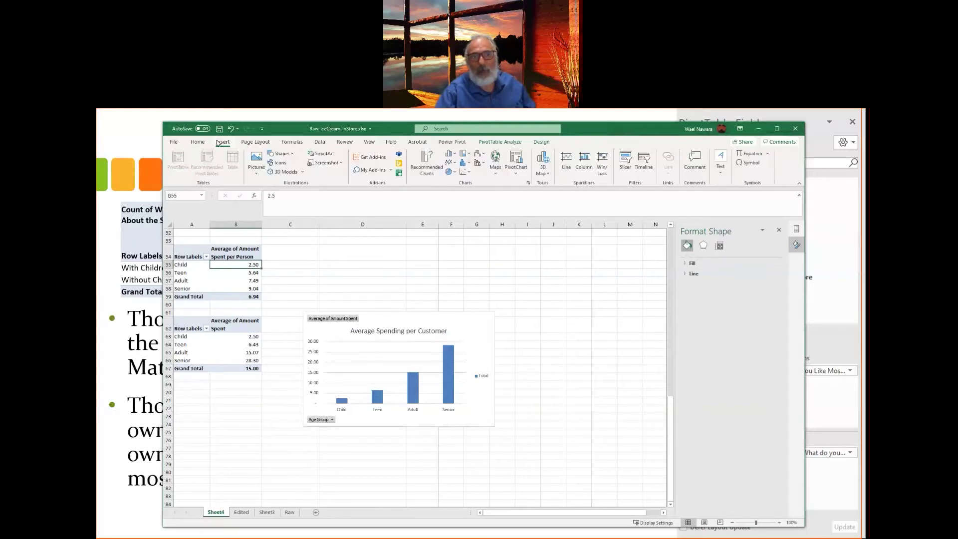
pyautogui.click(516, 159)
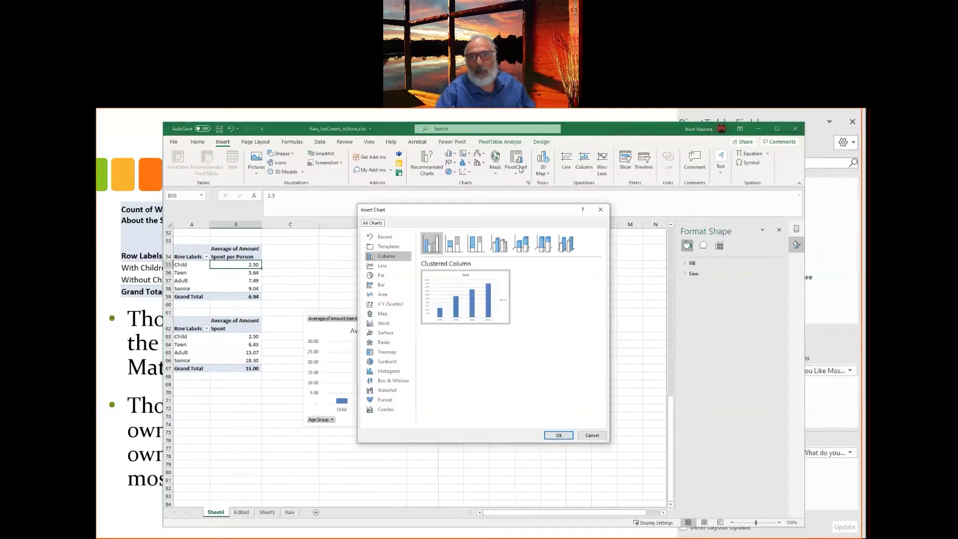
pyautogui.click(559, 436)
pyautogui.moveTo(449, 318); pyautogui.dragTo(418, 237)
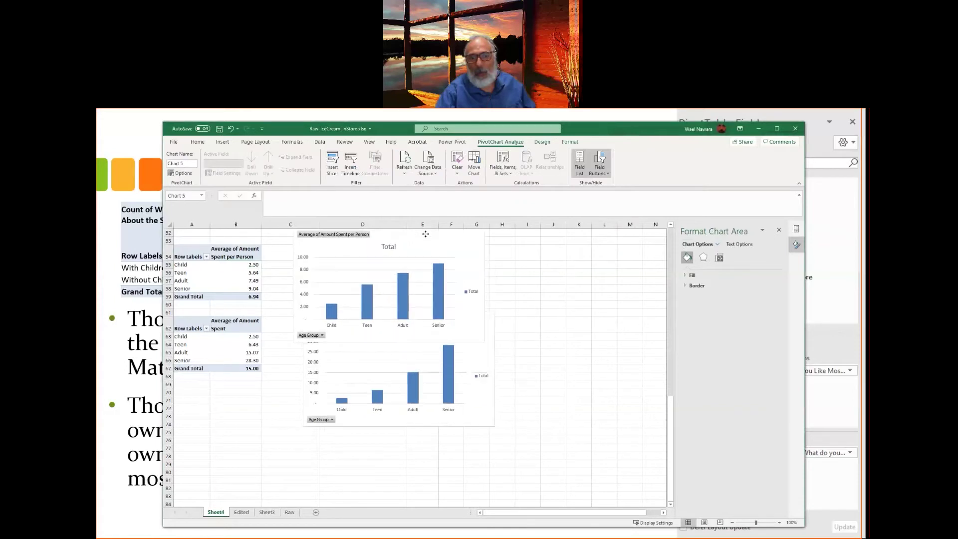
pyautogui.moveTo(446, 420); pyautogui.dragTo(435, 473)
# Replace the title of the Average of Amount Spent per Person PivotChart with "Average Spending per Person"
pyautogui.click(386, 249)
pyautogui.doubleClick(388, 247)
pyautogui.write('Average Spen')
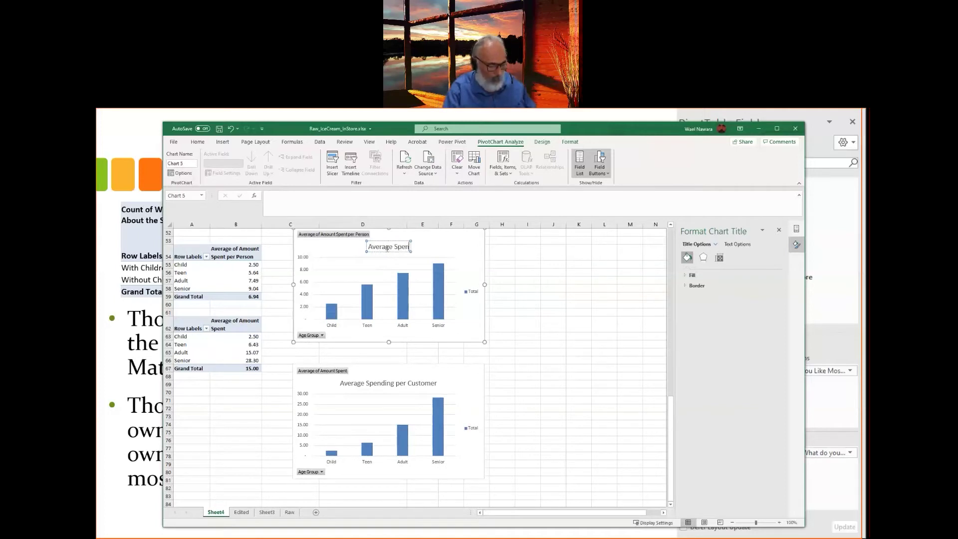
pyautogui.write('ding per Per')
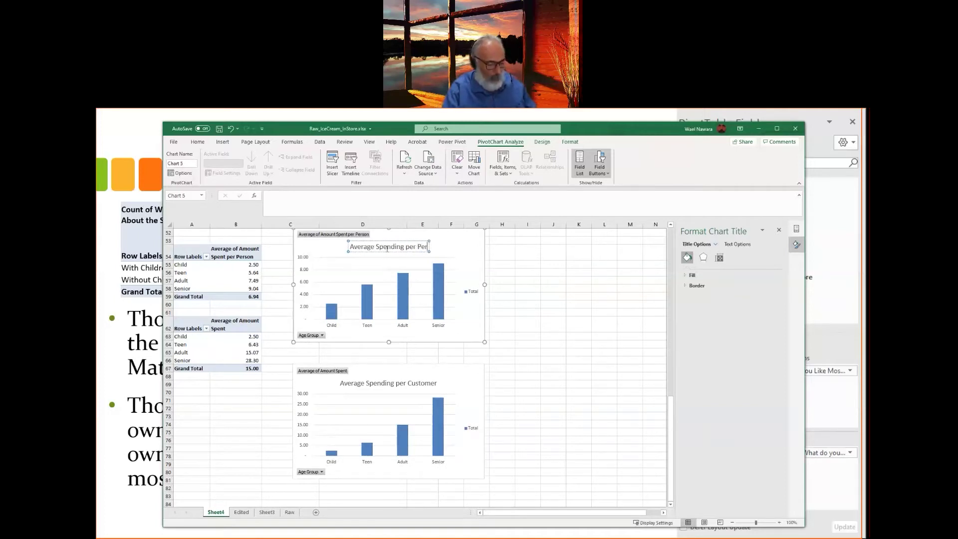
pyautogui.write('son')
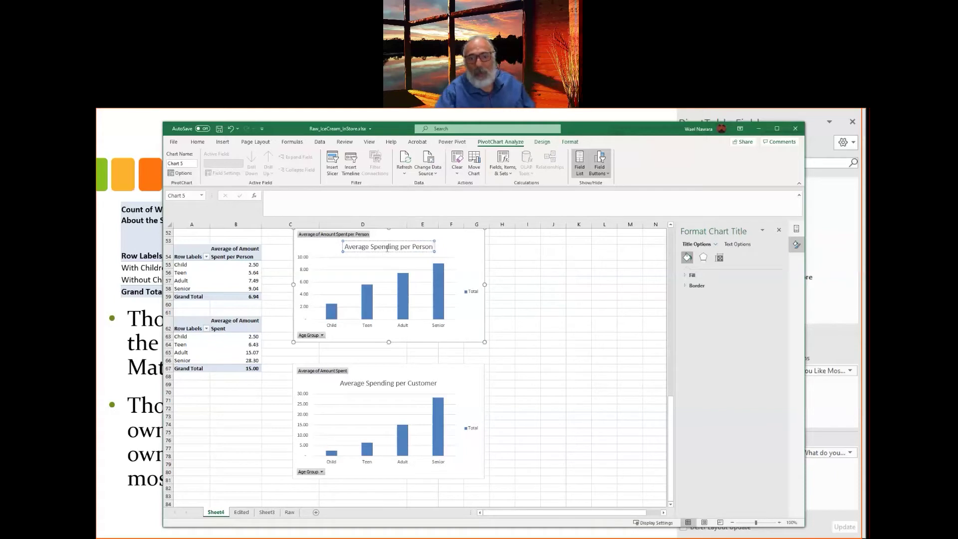
# Compare the Child, Teen, Adult and Senior columns across the per-person and per-customer spending charts
pyautogui.click(464, 388)
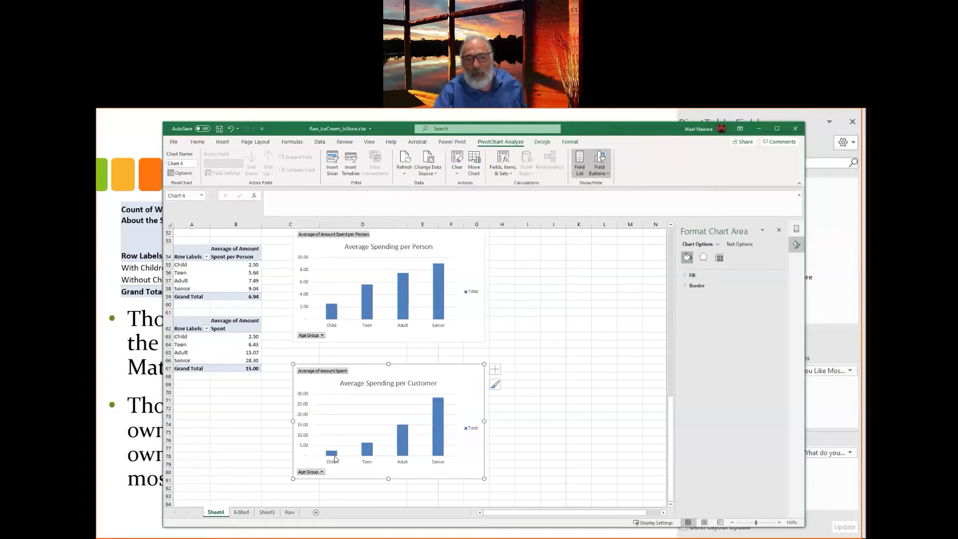
pyautogui.moveTo(334, 456)
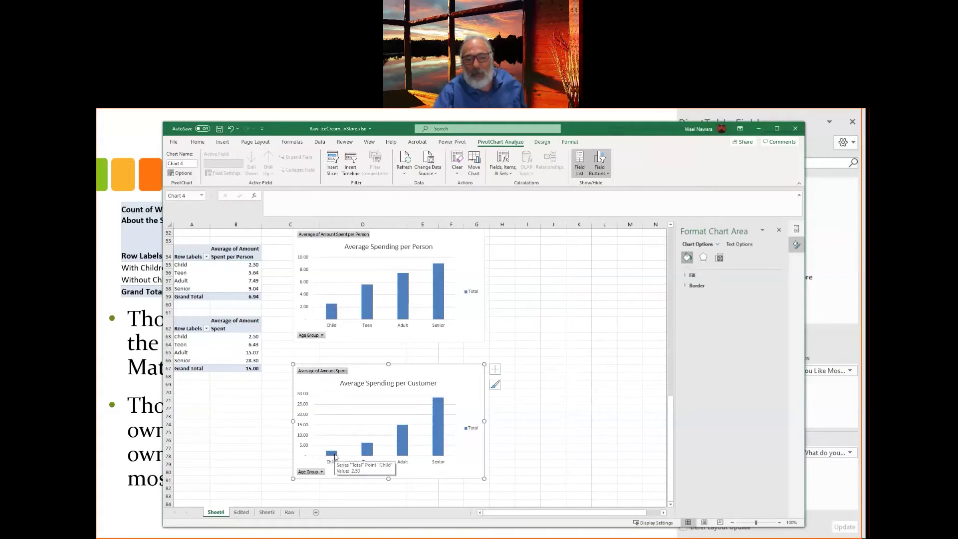
pyautogui.moveTo(330, 316)
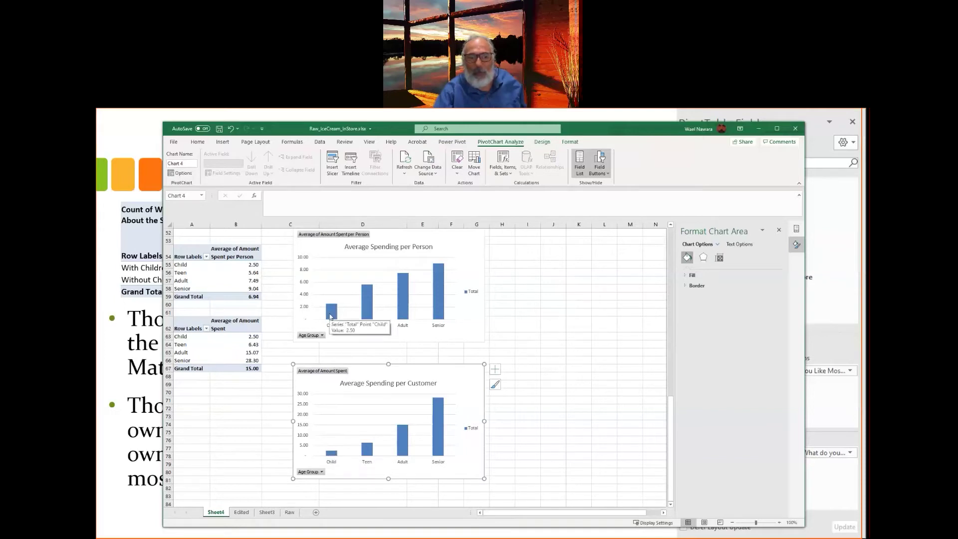
pyautogui.click(249, 266)
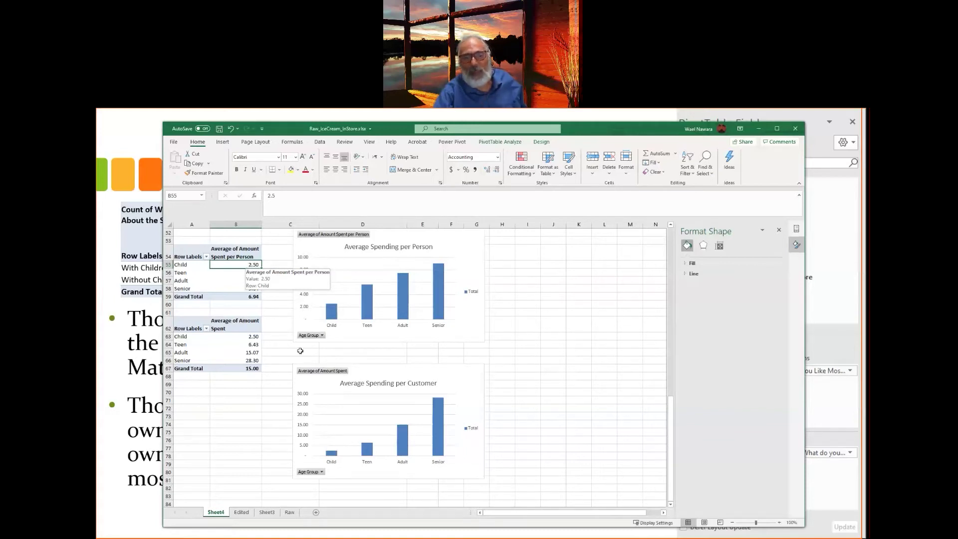
pyautogui.click(369, 314)
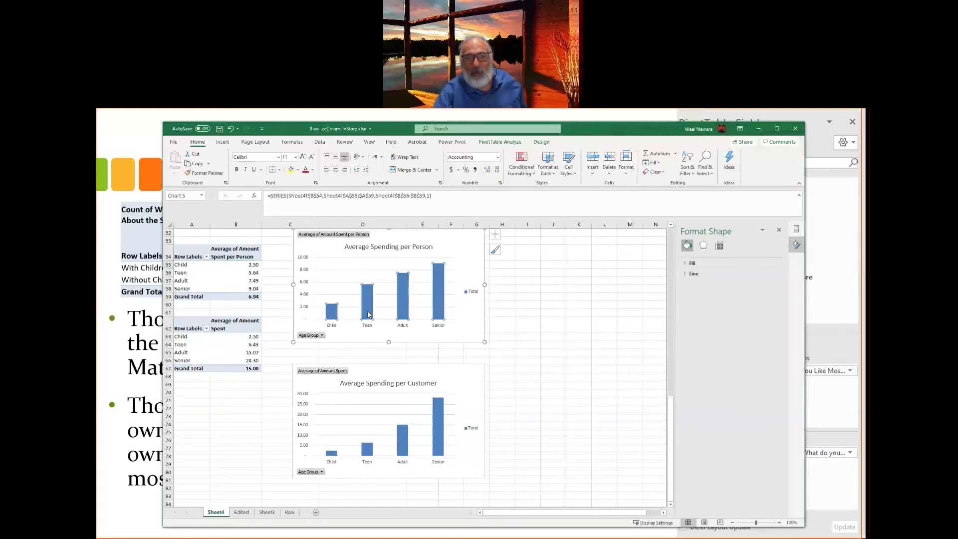
pyautogui.click(369, 314)
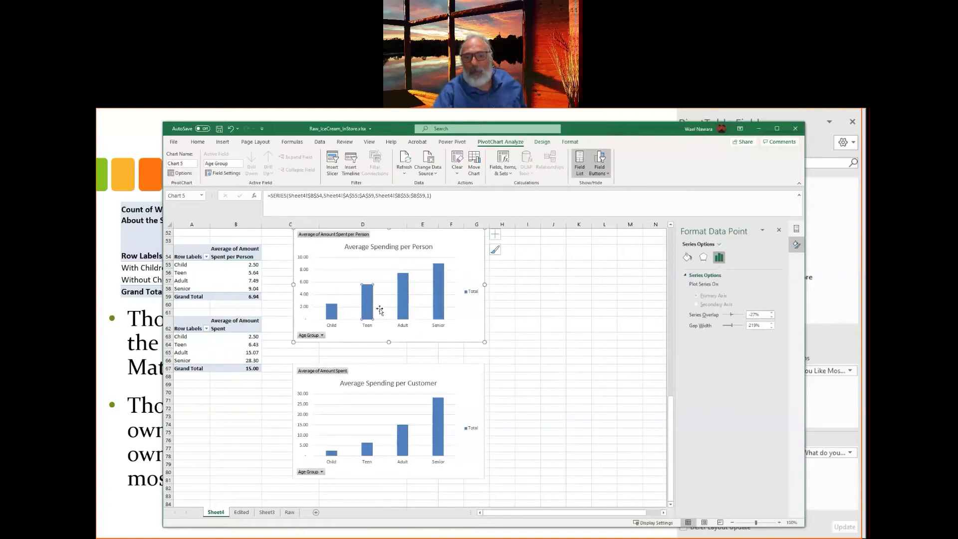
pyautogui.click(404, 296)
pyautogui.click(437, 284)
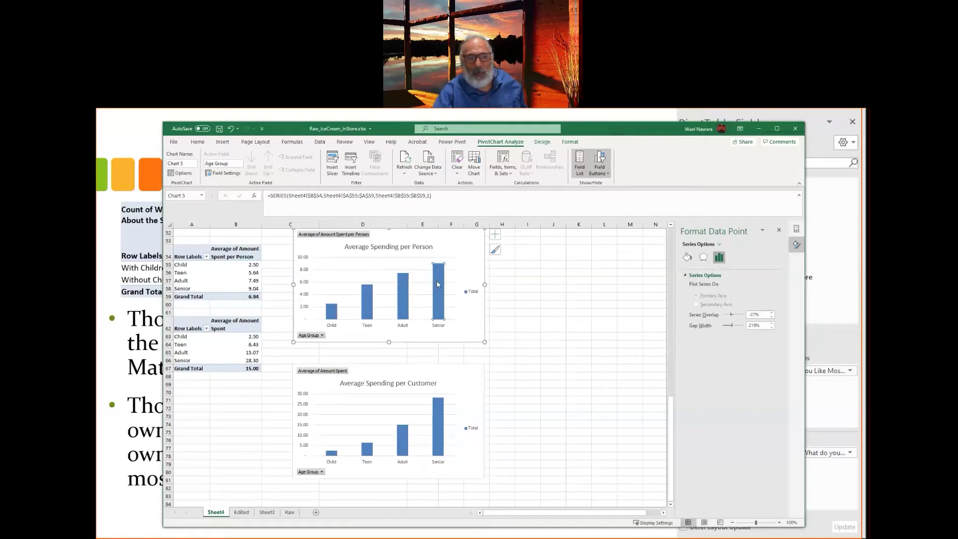
pyautogui.click(438, 437)
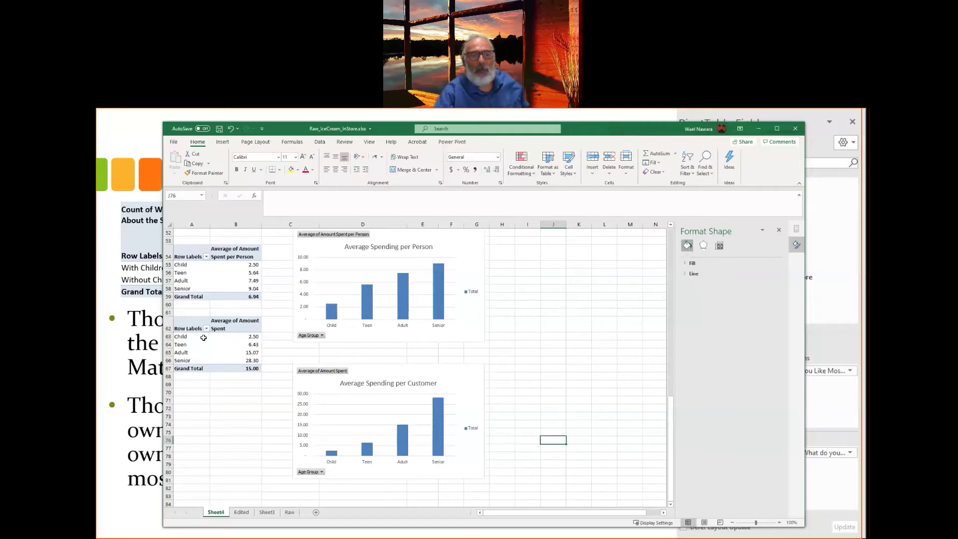
# Copy the Average of Amount Spent PivotTable and paste it at A82
pyautogui.click(186, 322)
pyautogui.keyDown('shift'); pyautogui.click(243, 369); pyautogui.keyUp('shift')
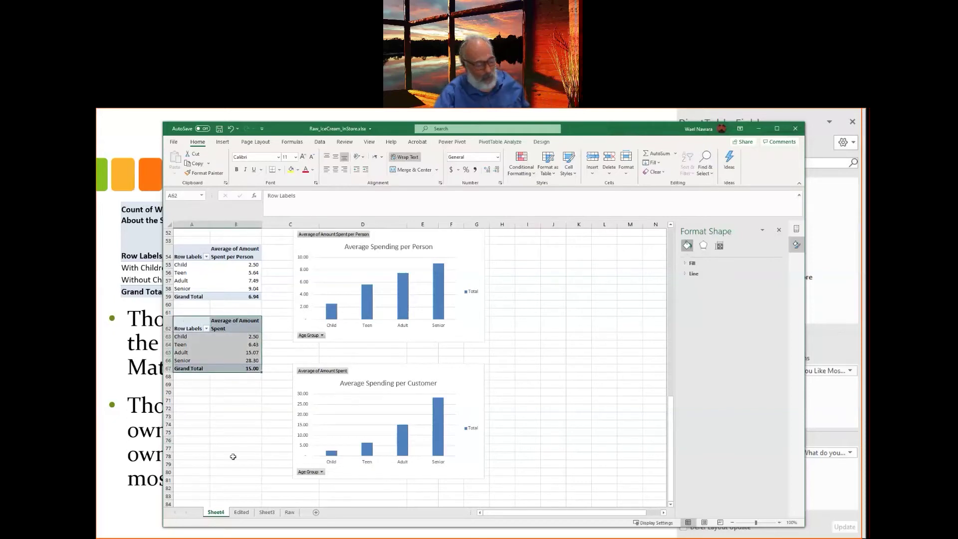
pyautogui.hotkey('ctrl', 'c')
pyautogui.click(194, 492)
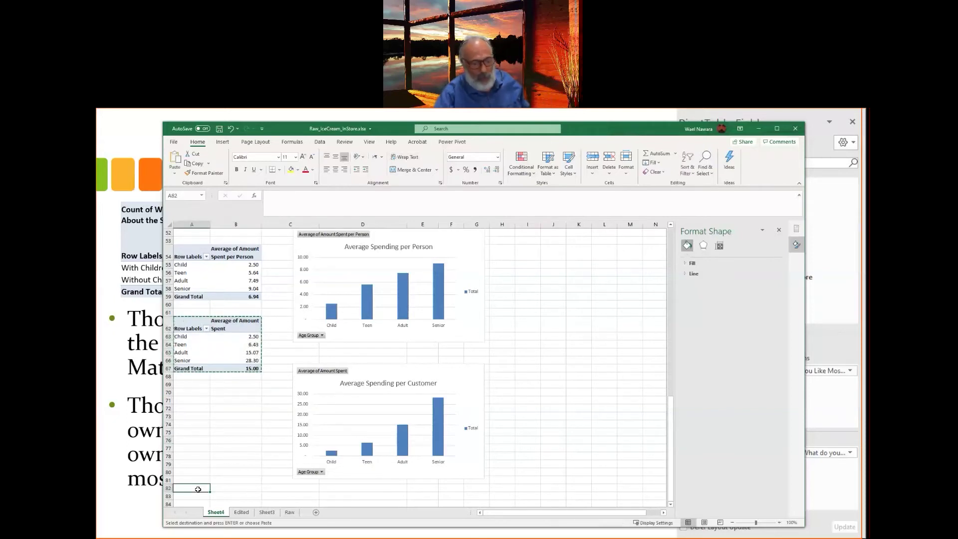
pyautogui.hotkey('ctrl', 'v')
pyautogui.scroll(-3, 419, 459)
pyautogui.scroll(-1, 444, 443)
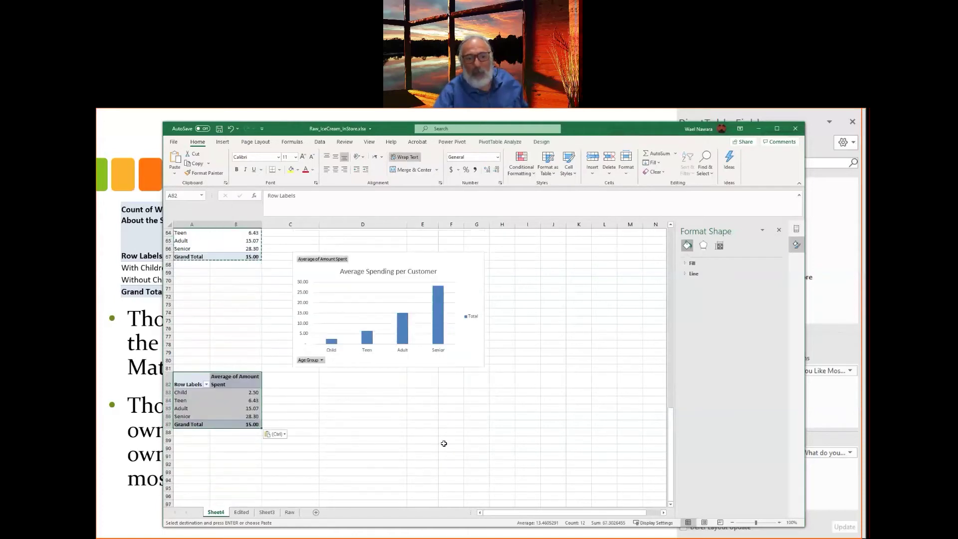
# In the PivotTable at A82, summarize Amount Spent by Sum and show the values as % of Column Total
pyautogui.click(256, 425)
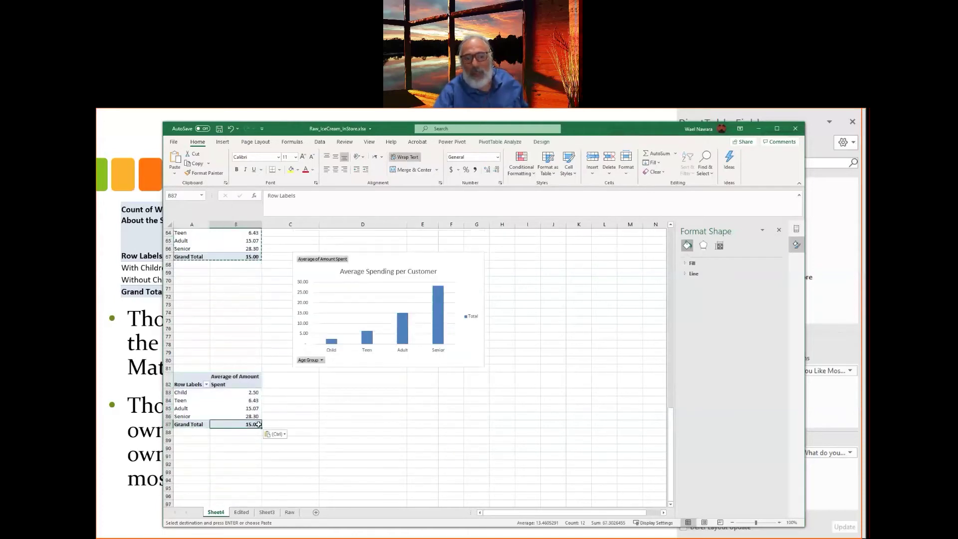
pyautogui.press('Up')
pyautogui.press('Up')
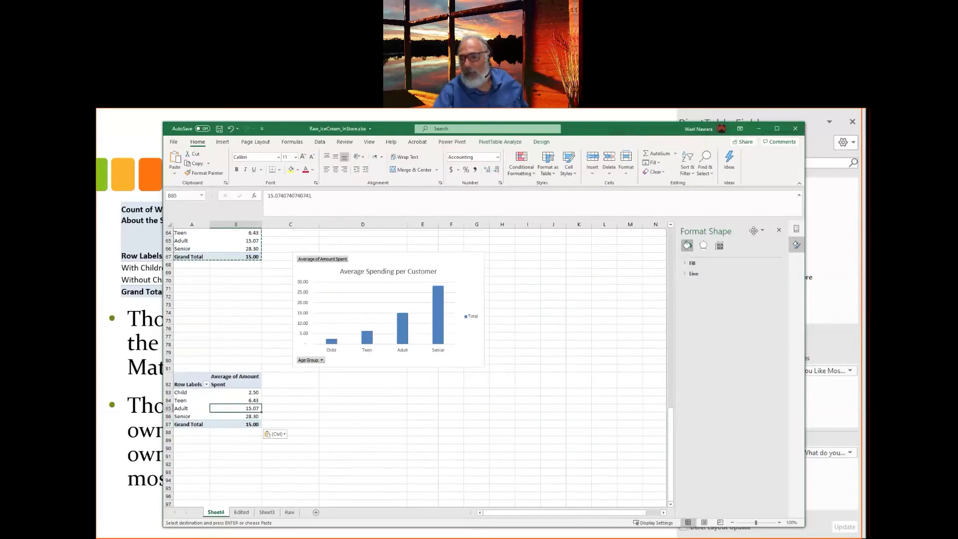
pyautogui.click(779, 230)
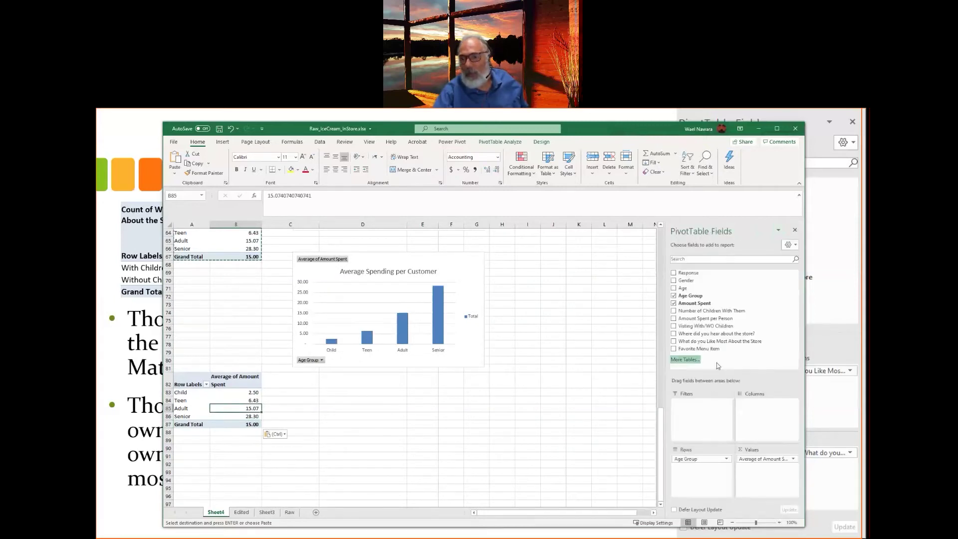
pyautogui.click(793, 459)
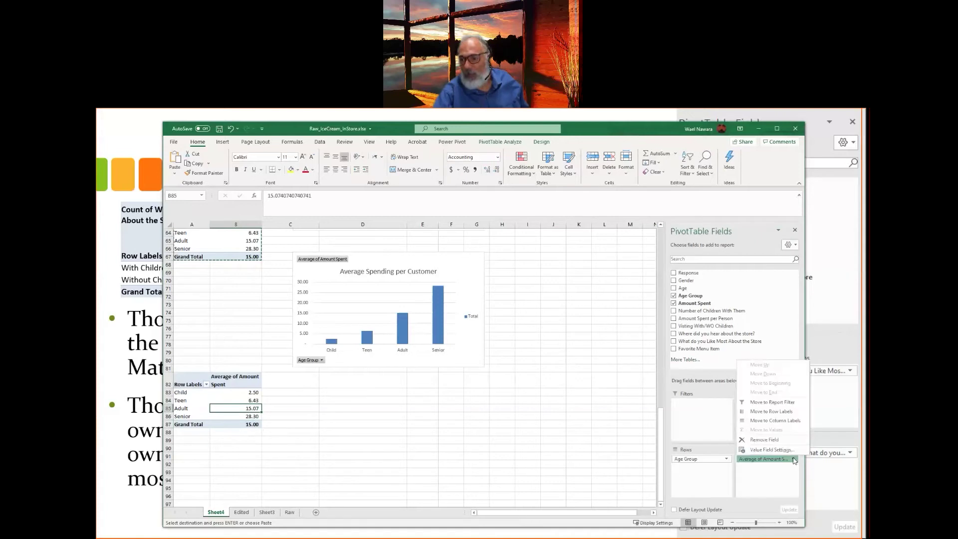
pyautogui.click(781, 450)
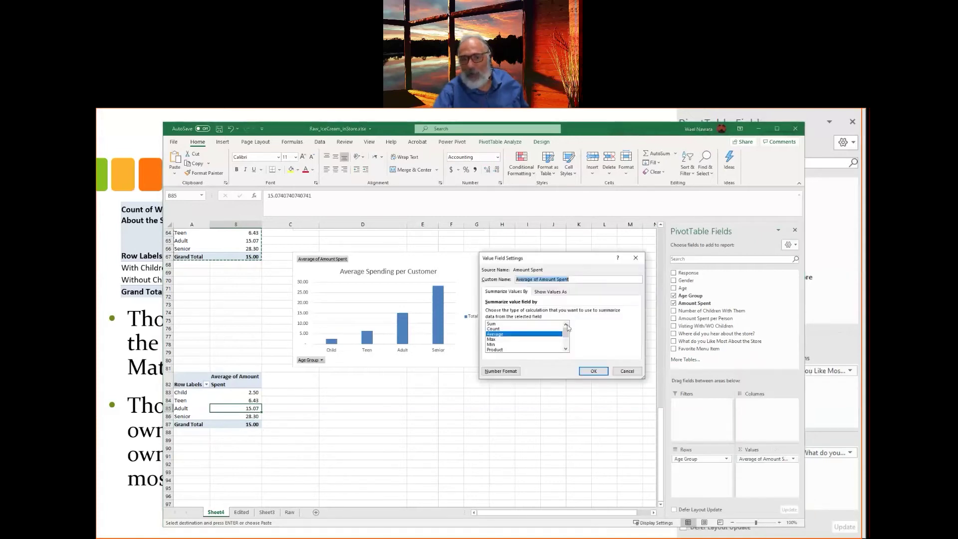
pyautogui.click(493, 324)
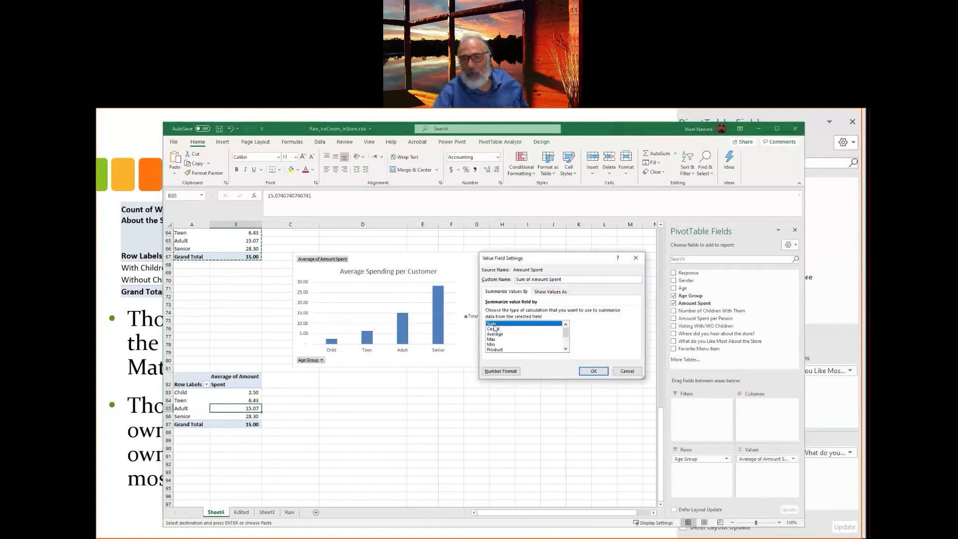
pyautogui.click(559, 293)
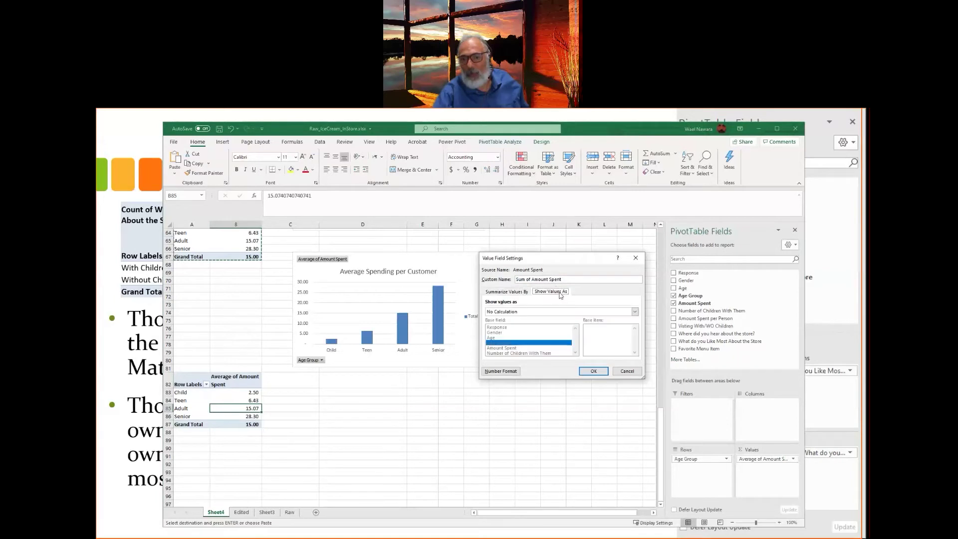
pyautogui.click(635, 312)
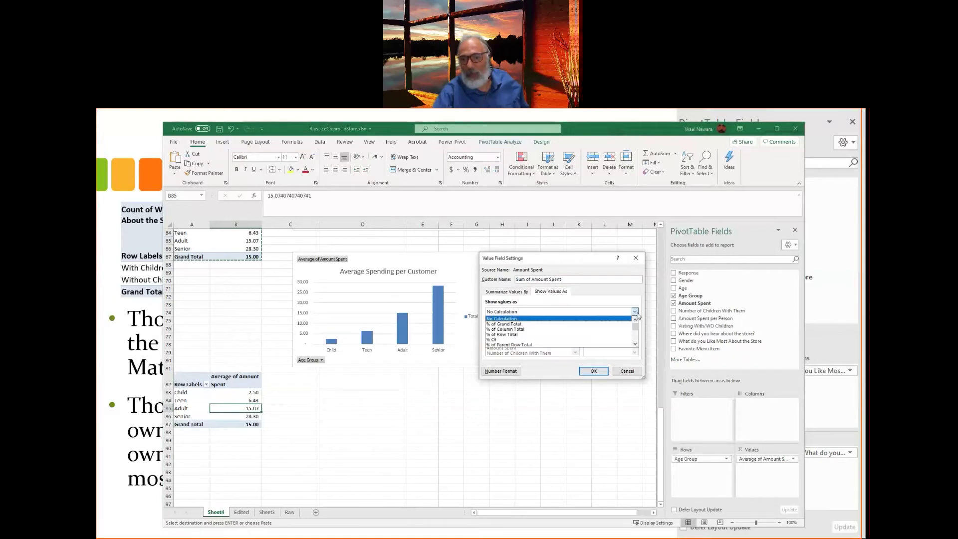
pyautogui.click(506, 329)
pyautogui.click(594, 372)
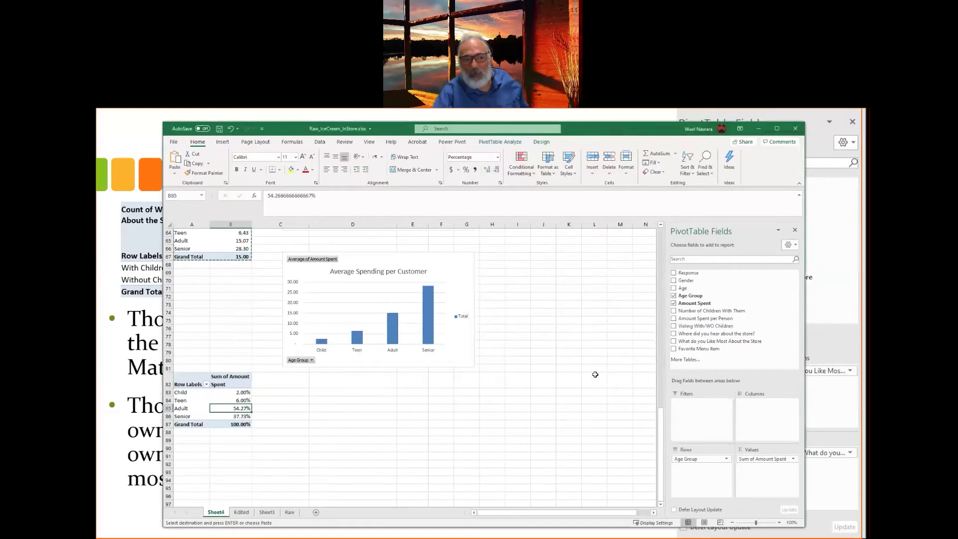
pyautogui.click(227, 425)
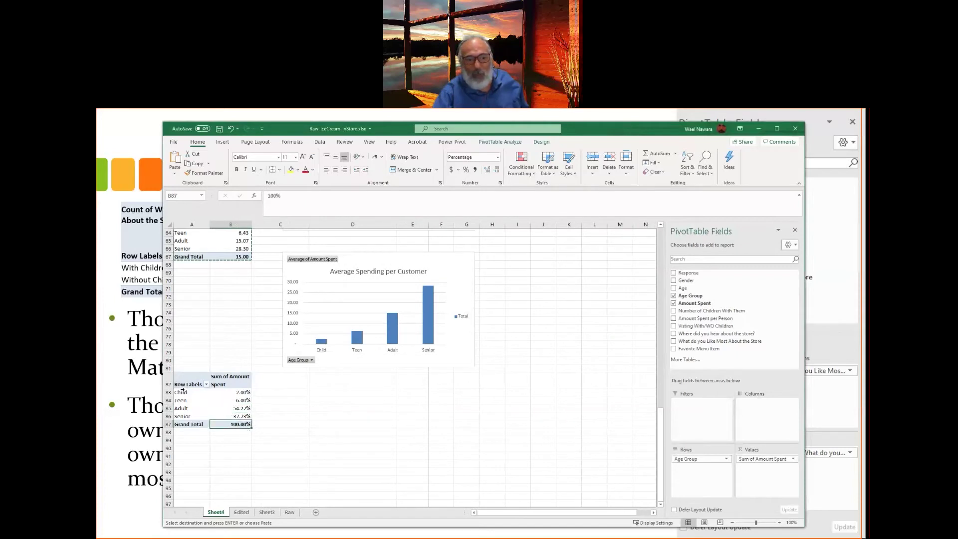
pyautogui.moveTo(191, 393); pyautogui.dragTo(230, 393)
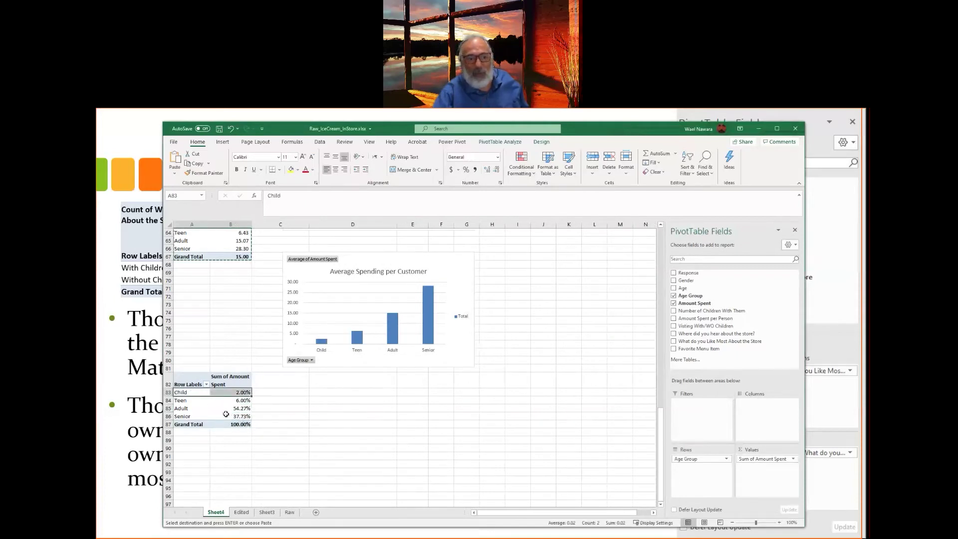
pyautogui.click(333, 432)
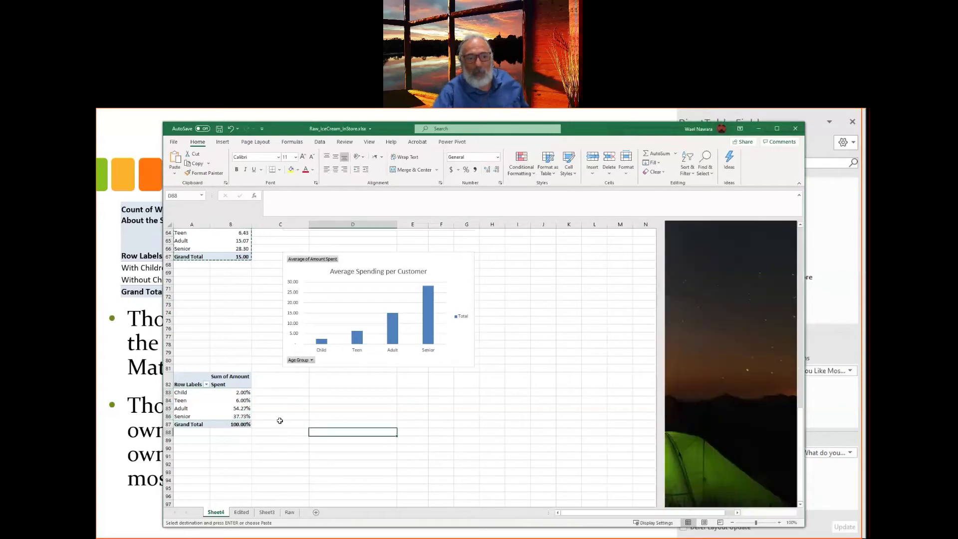
# Insert a pie PivotChart from the PivotTable at A82 and place it beneath the Average Spending per Customer chart
pyautogui.click(246, 401)
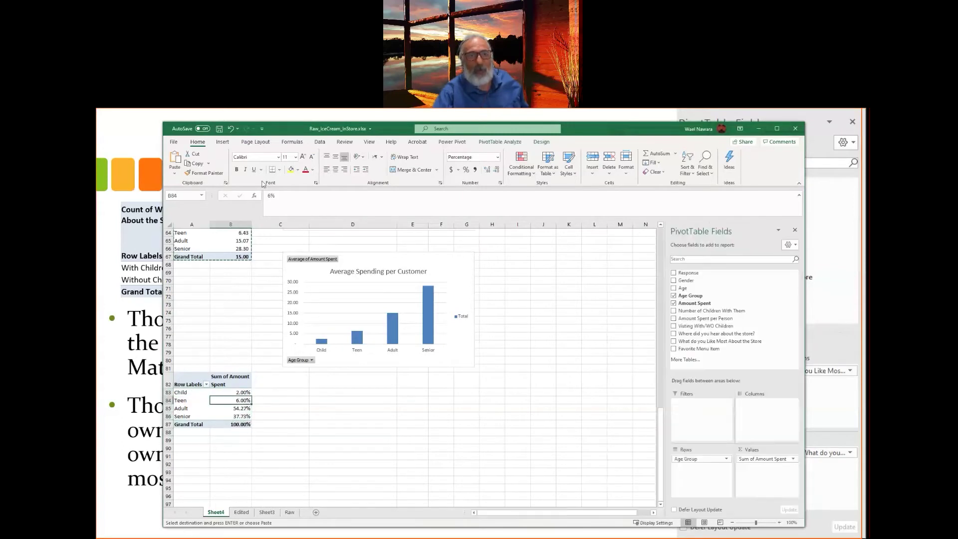
pyautogui.click(222, 142)
pyautogui.click(522, 169)
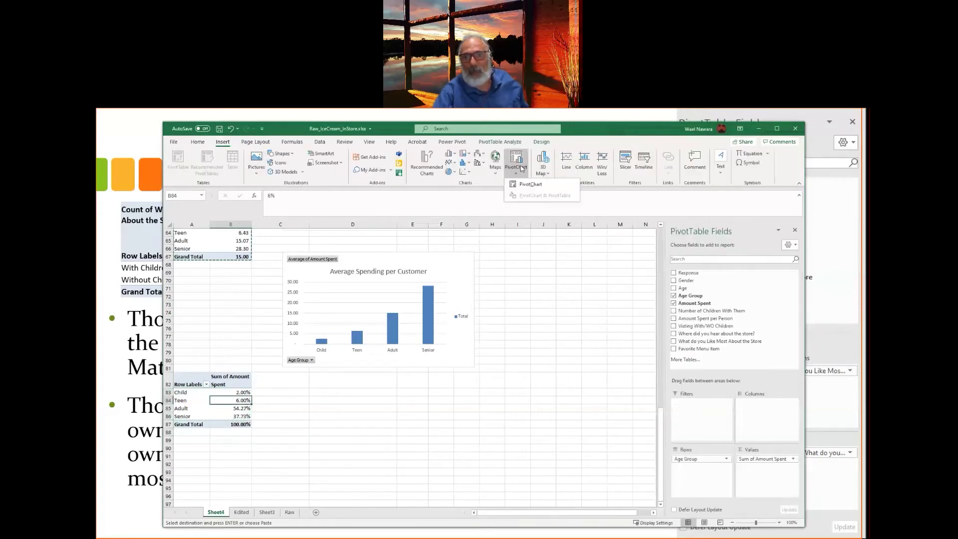
pyautogui.click(529, 186)
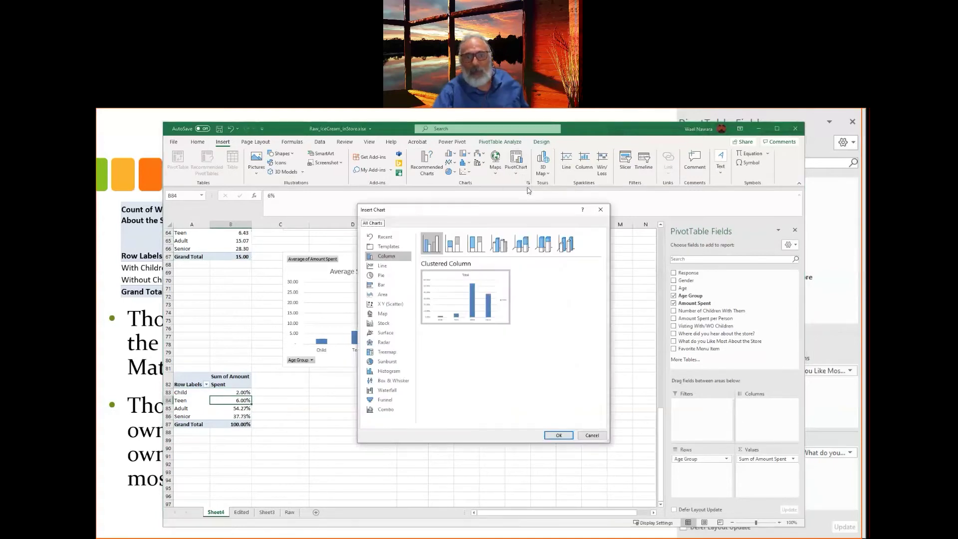
pyautogui.click(385, 276)
pyautogui.click(556, 436)
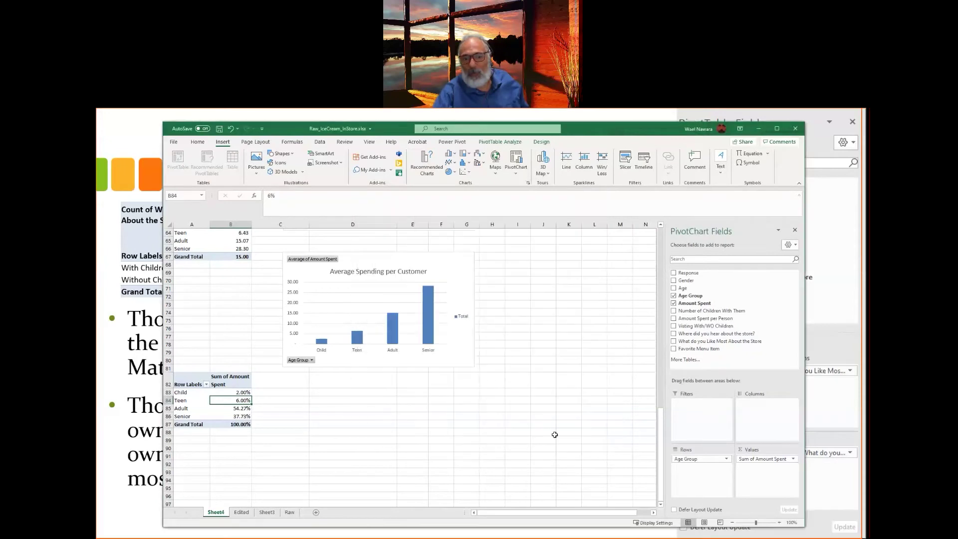
pyautogui.moveTo(457, 319); pyautogui.dragTo(417, 388)
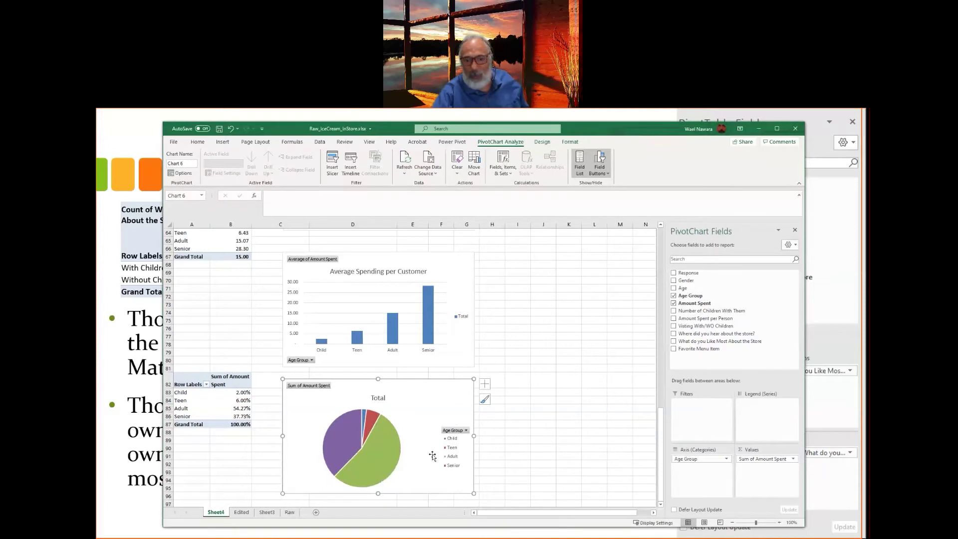
# Compare the Adult and Senior shares in the pie chart and PivotTable with the Average Spending per Customer columns
pyautogui.moveTo(380, 454)
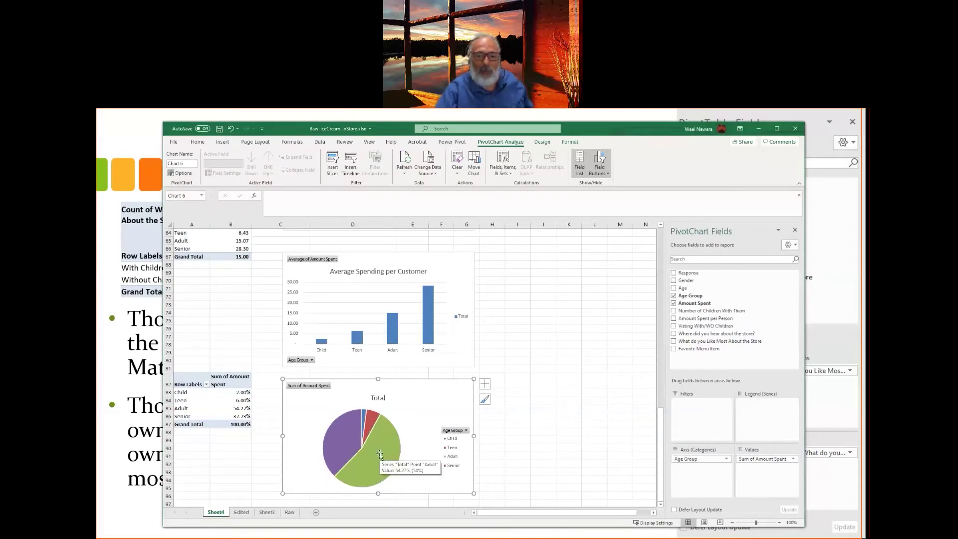
pyautogui.click(379, 454)
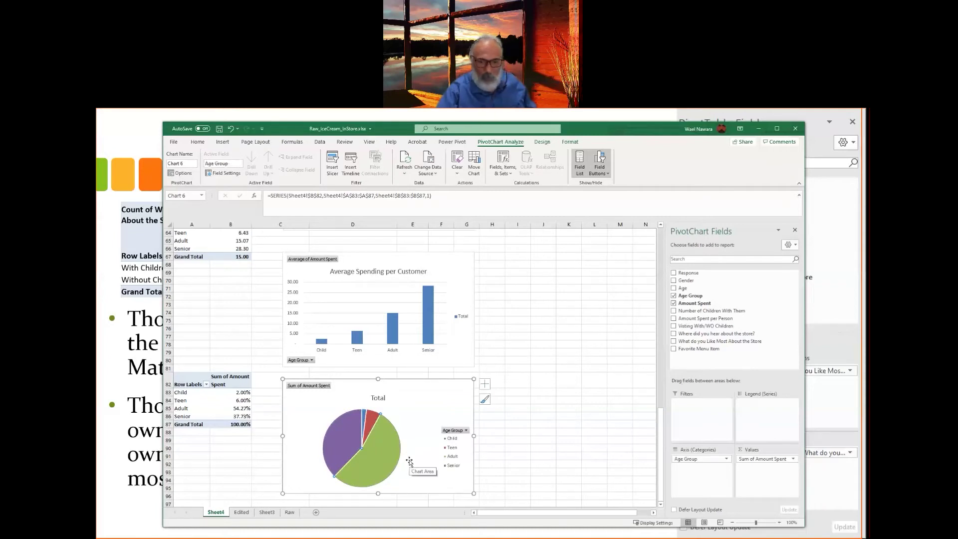
pyautogui.write('A')
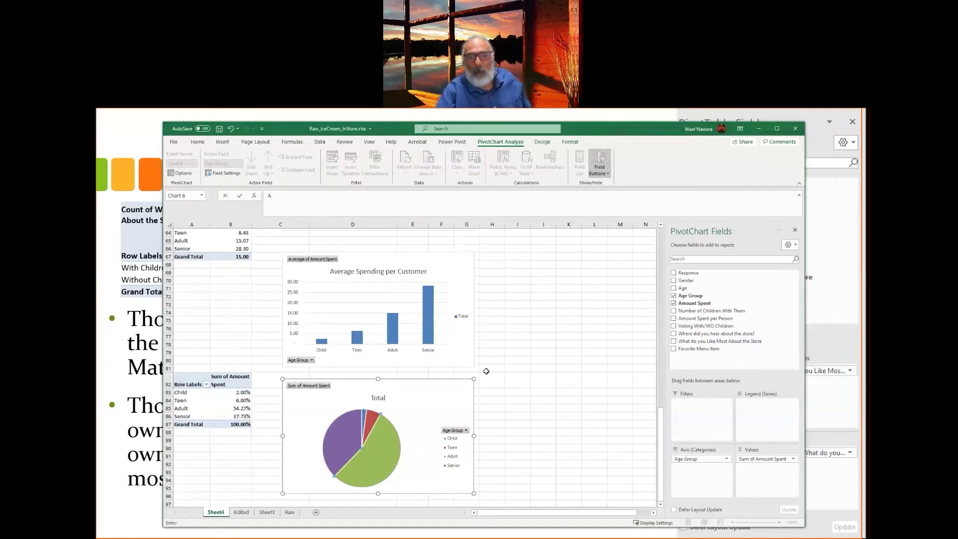
pyautogui.press('Escape')
pyautogui.click(543, 370)
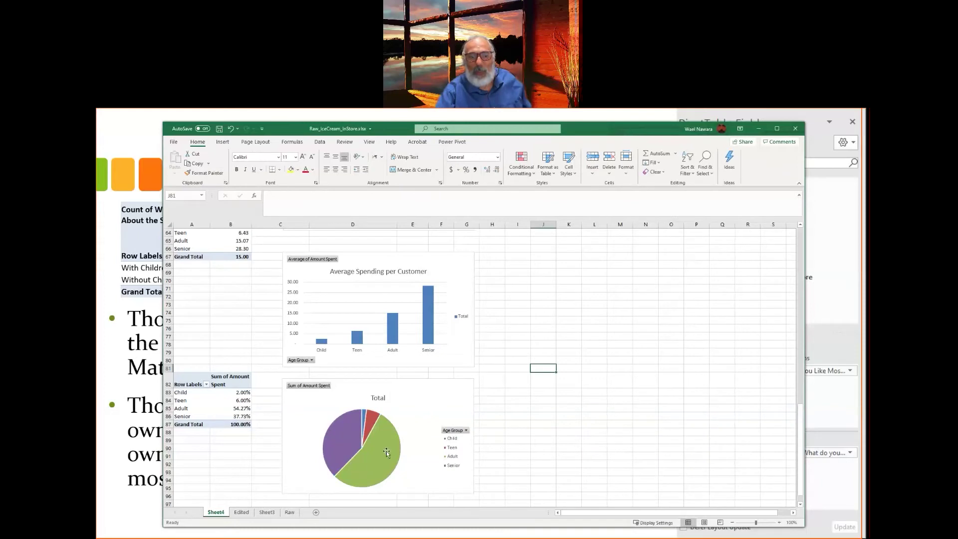
pyautogui.click(387, 453)
pyautogui.click(517, 415)
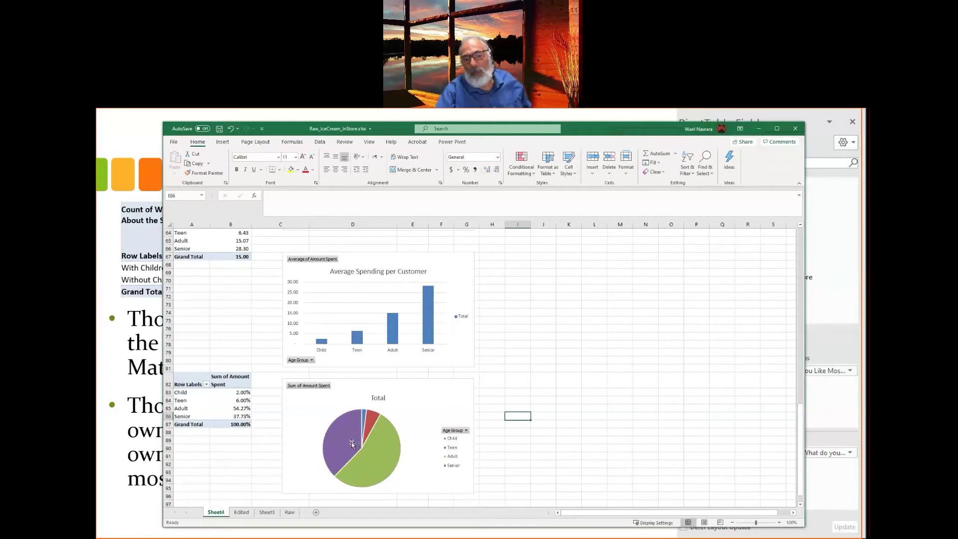
pyautogui.click(432, 332)
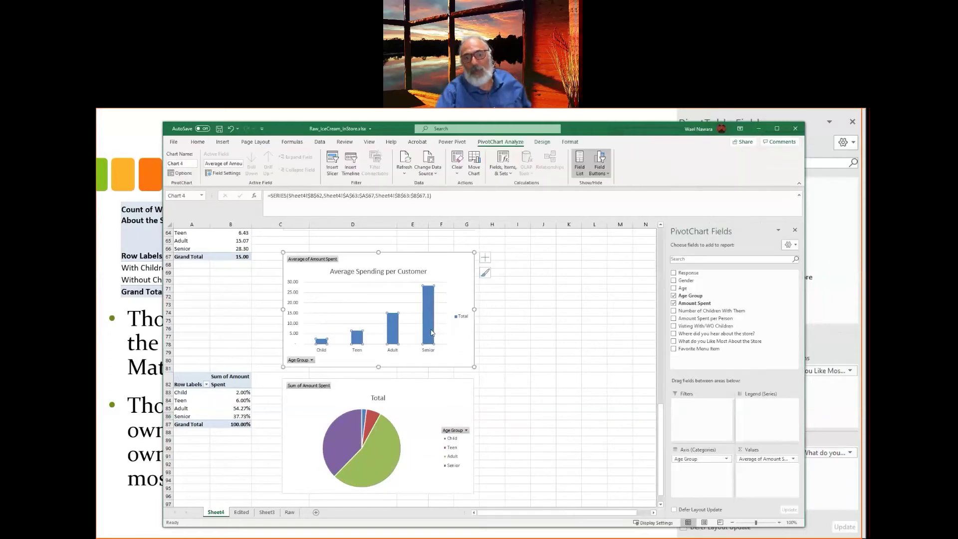
pyautogui.click(534, 392)
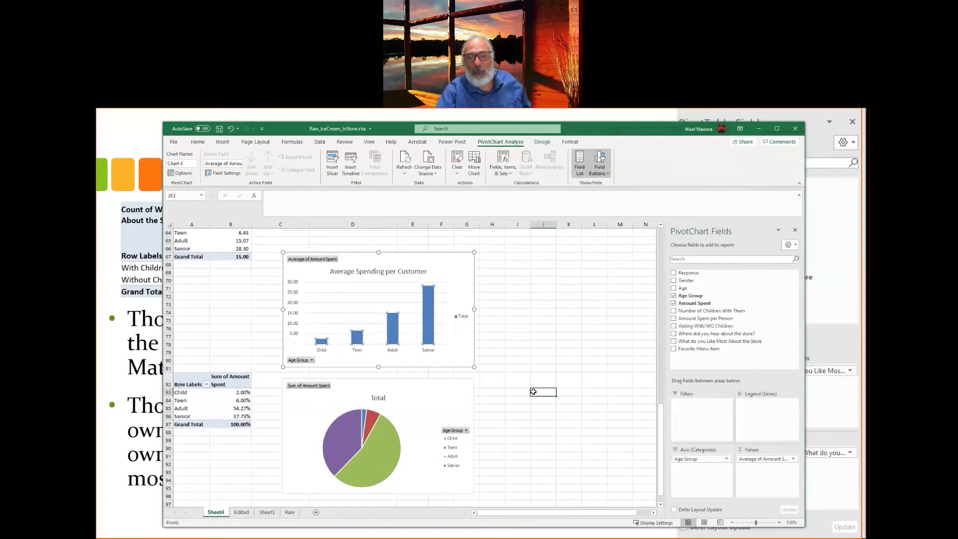
pyautogui.click(387, 453)
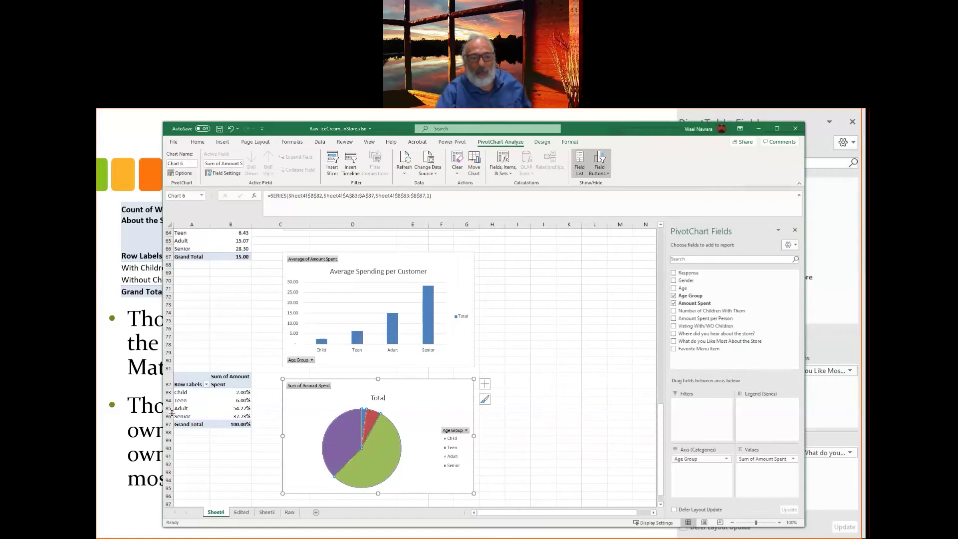
pyautogui.click(229, 417)
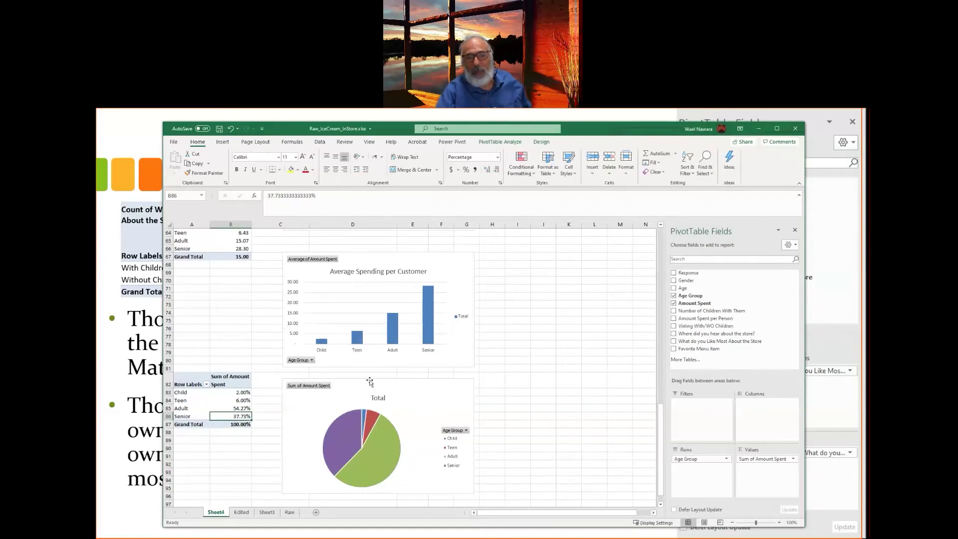
pyautogui.moveTo(433, 300)
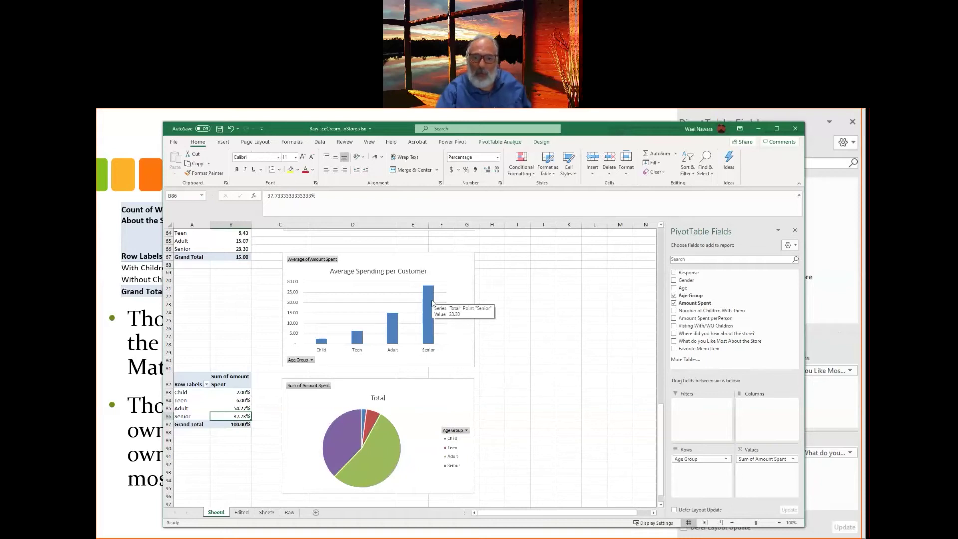
# Switch to the presentation slides to view the spending findings, and return to the Raw_IceCream_InStore workbook
pyautogui.hotkey('alt', 'Tab')
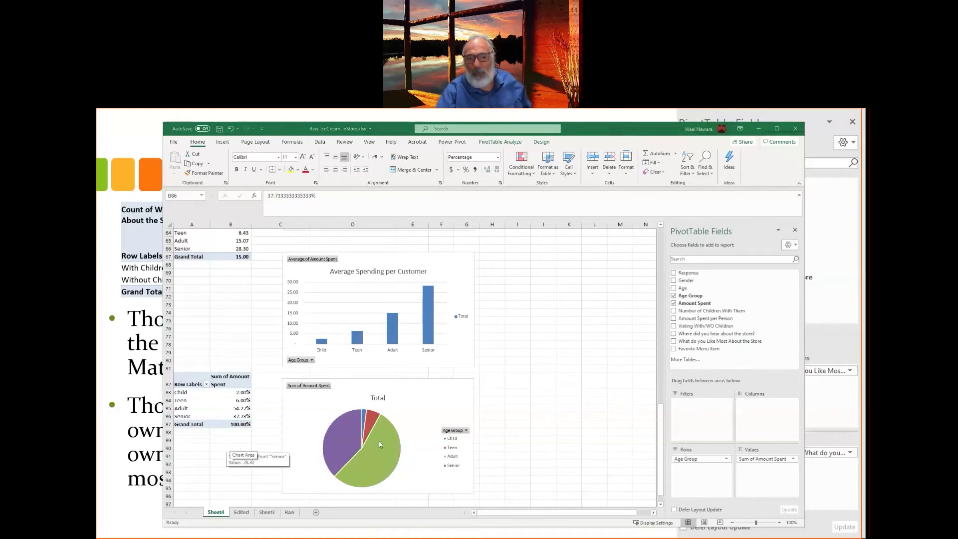
pyautogui.moveTo(381, 445)
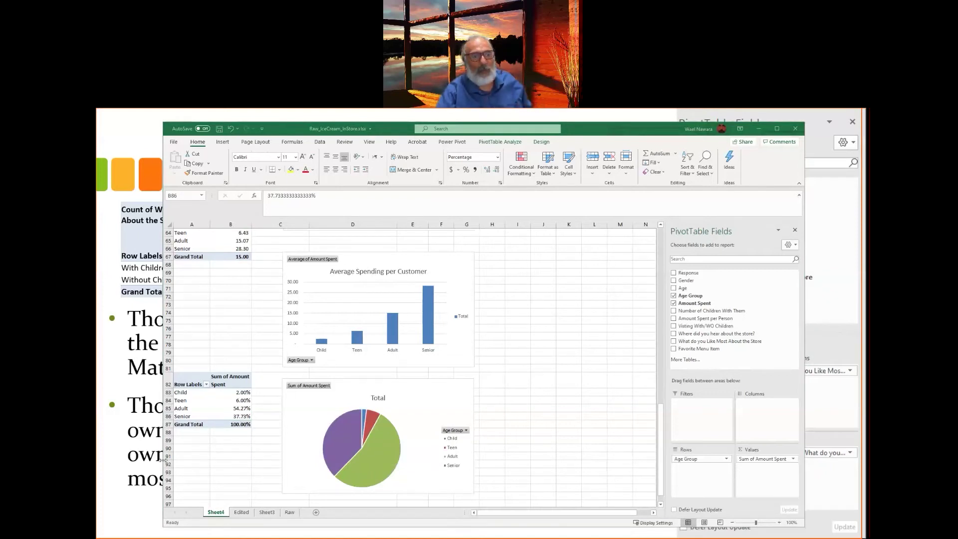
pyautogui.click(142, 457)
pyautogui.click(277, 394)
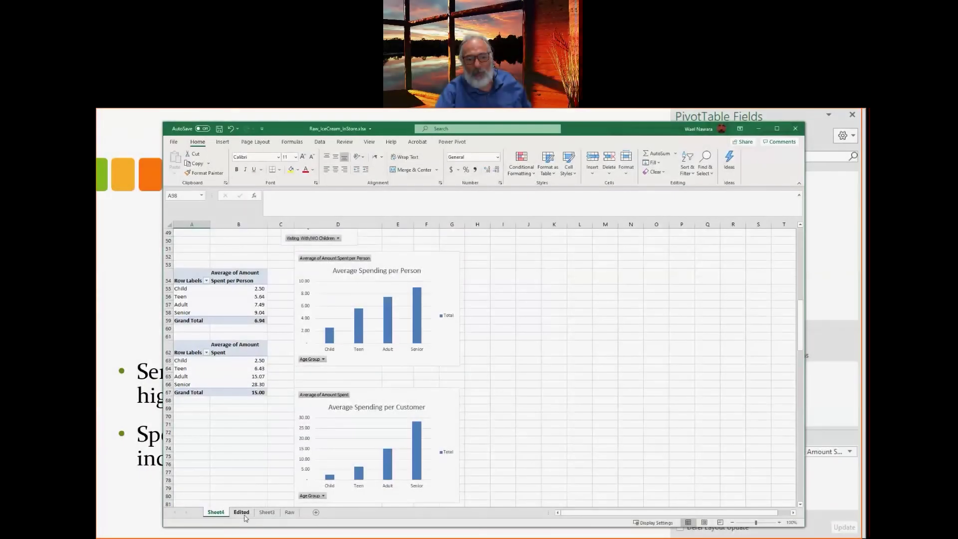
# Create a PivotTable on a new worksheet from the survey table on the Edited sheet
pyautogui.click(241, 512)
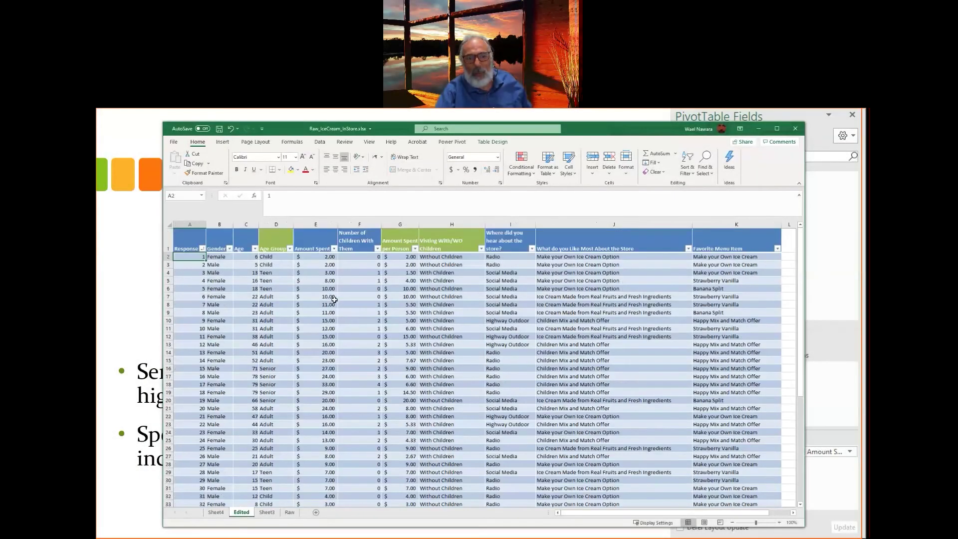
pyautogui.click(226, 272)
pyautogui.click(227, 263)
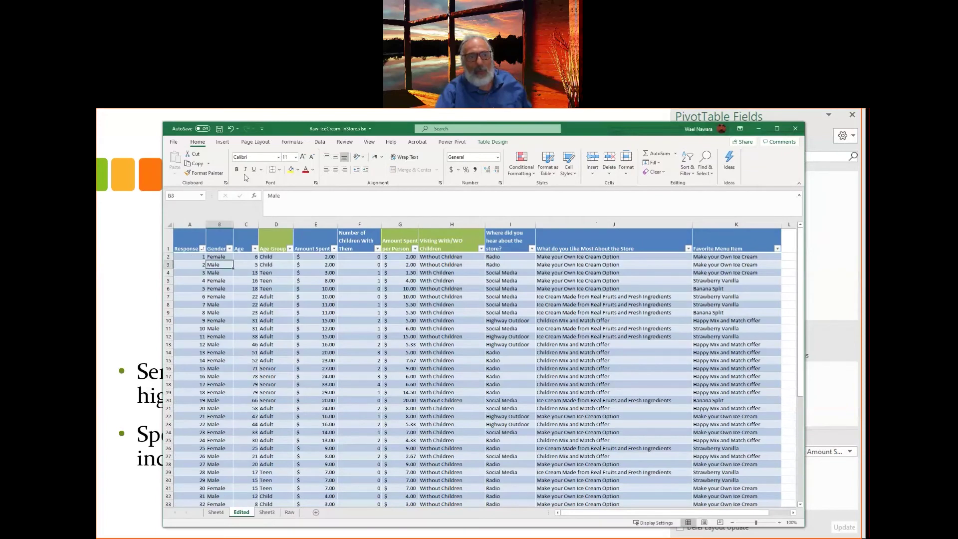
pyautogui.click(221, 142)
pyautogui.click(177, 160)
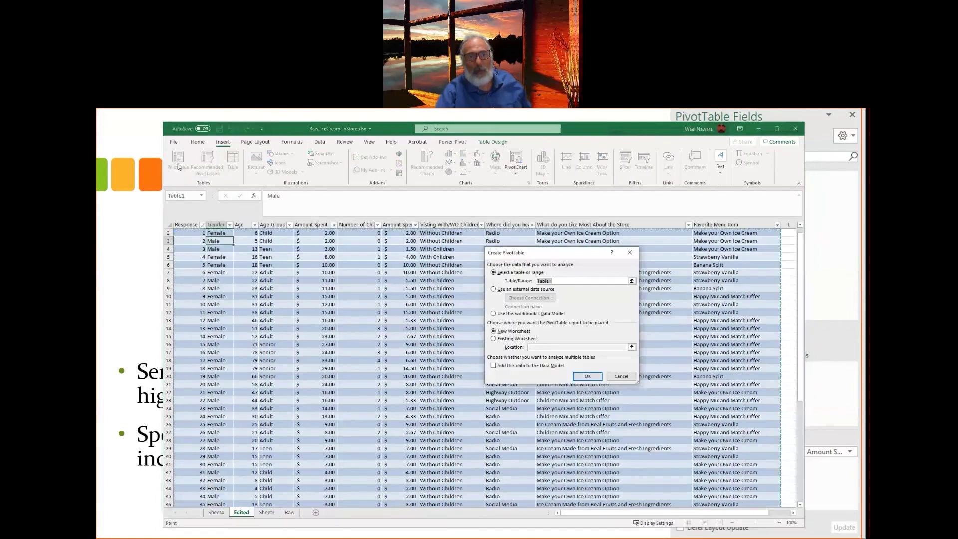
pyautogui.click(585, 376)
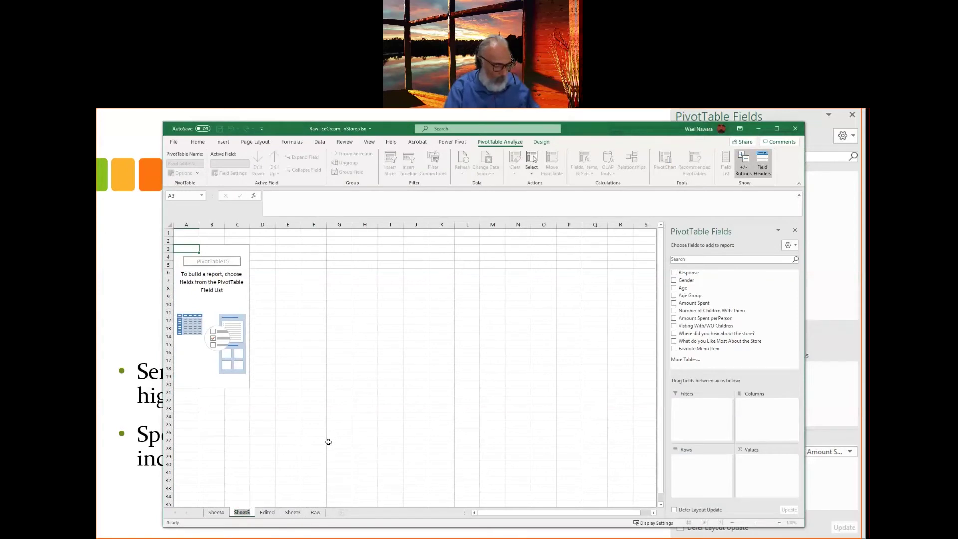
# Rename the new PivotTable's worksheet as "How they heard about us"
pyautogui.write('How the')
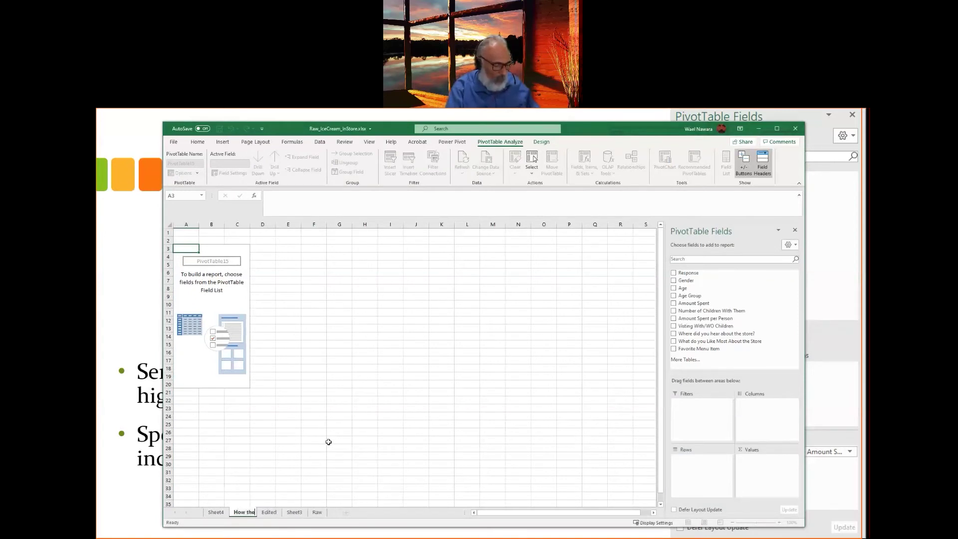
pyautogui.write('y heard abput')
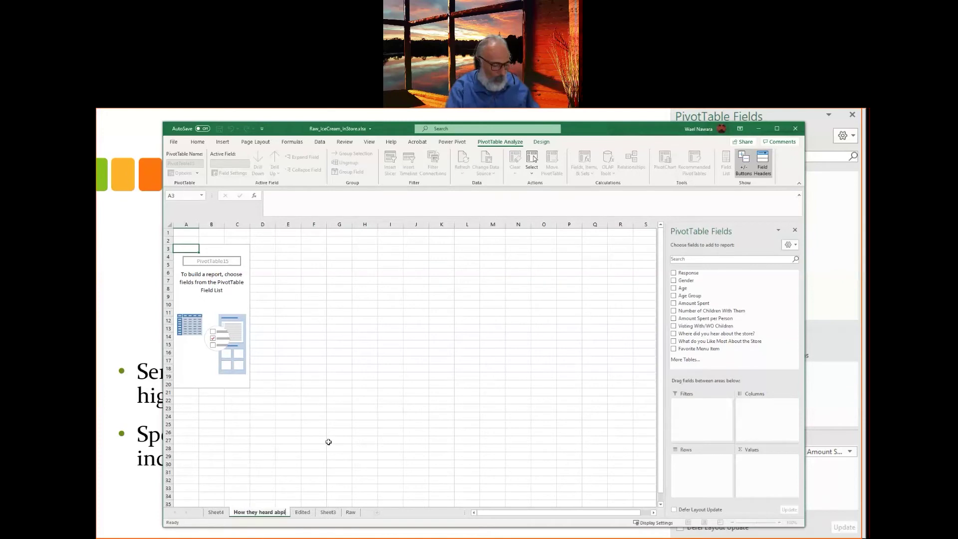
pyautogui.write(' us')
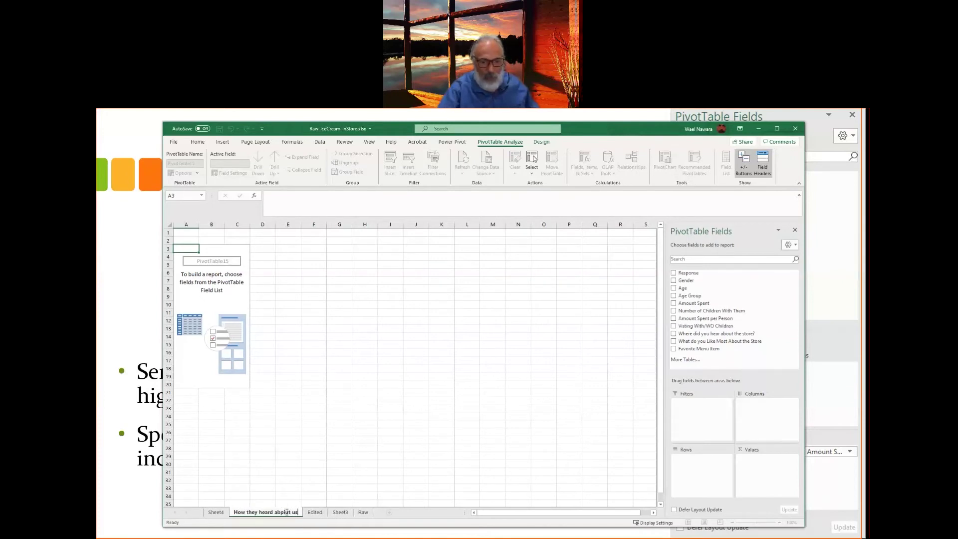
pyautogui.press('BackSpace')
pyautogui.write('o')
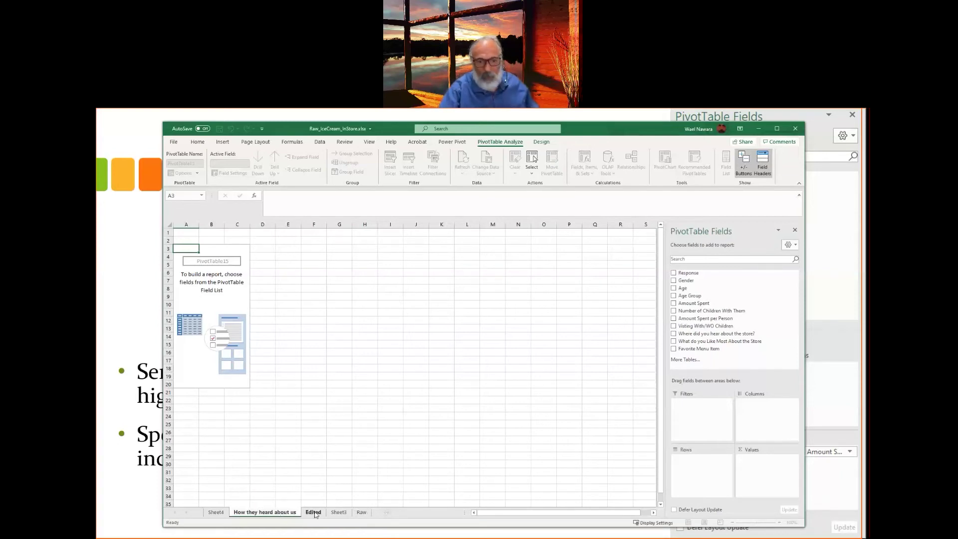
# Review the PivotTables and charts on Sheet4 and rename that sheet as "W wo Children & Age Groups"
pyautogui.click(215, 514)
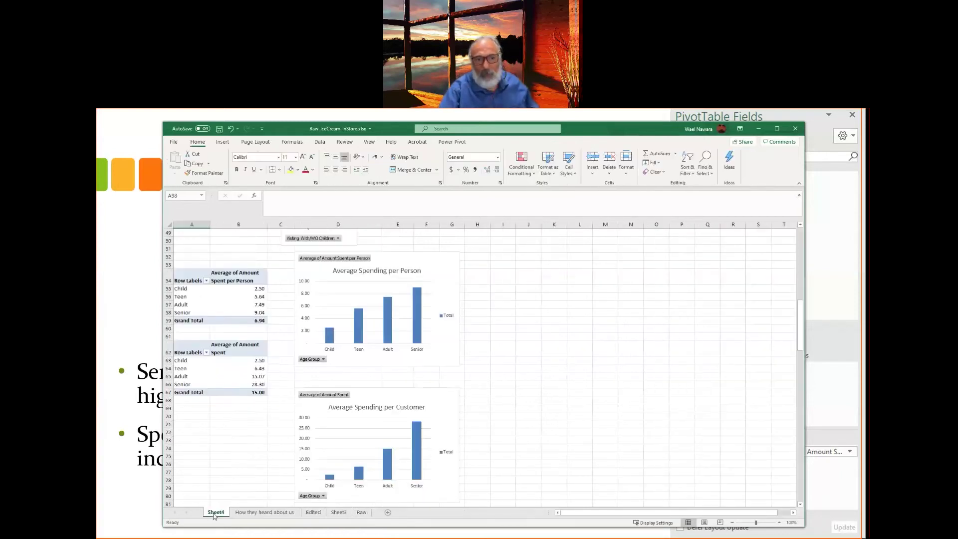
pyautogui.scroll(16, 213, 473)
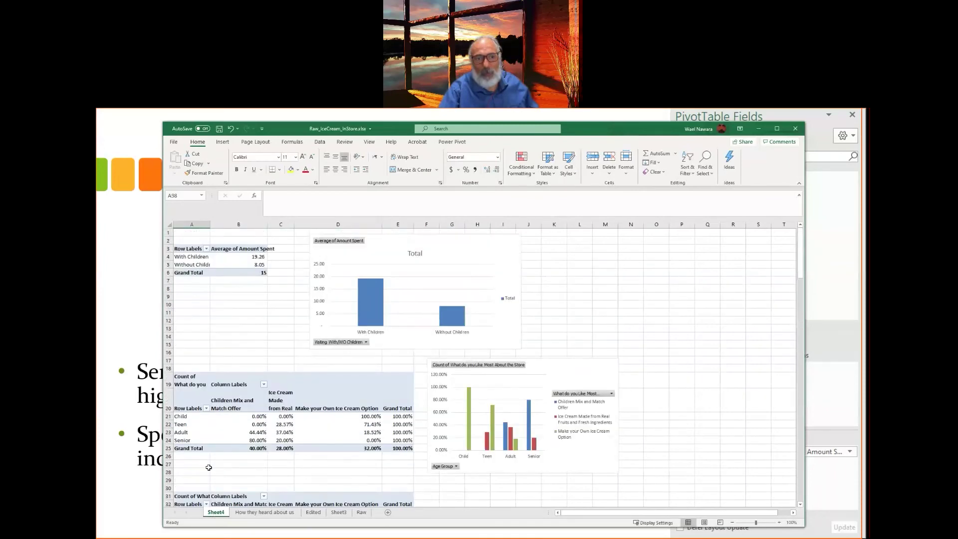
pyautogui.scroll(-5, 208, 468)
pyautogui.scroll(-15, 208, 468)
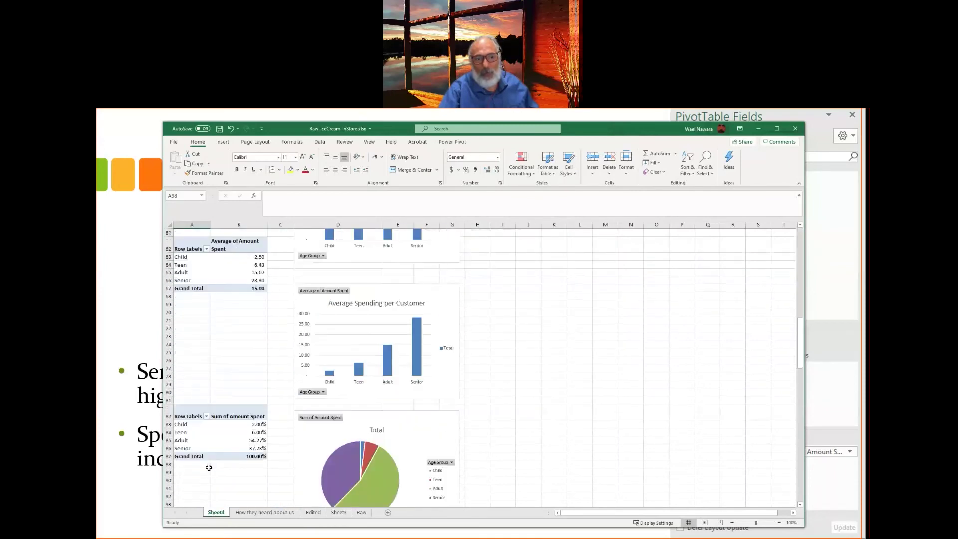
pyautogui.click(288, 517)
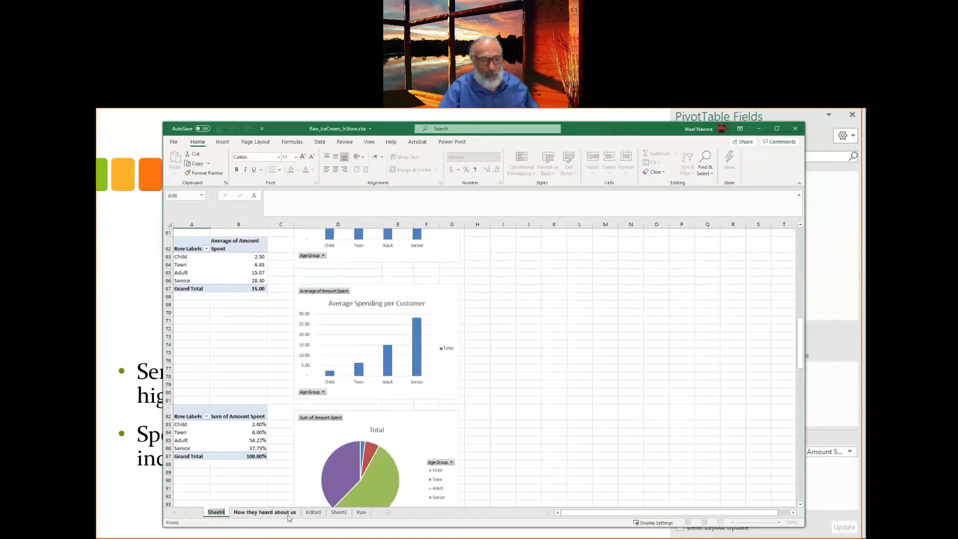
pyautogui.write('W')
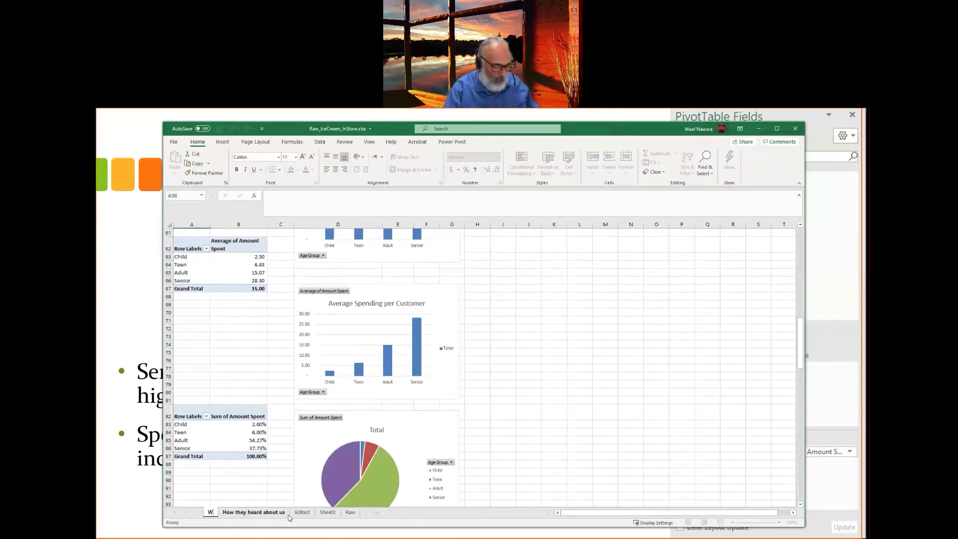
pyautogui.write(' wo C')
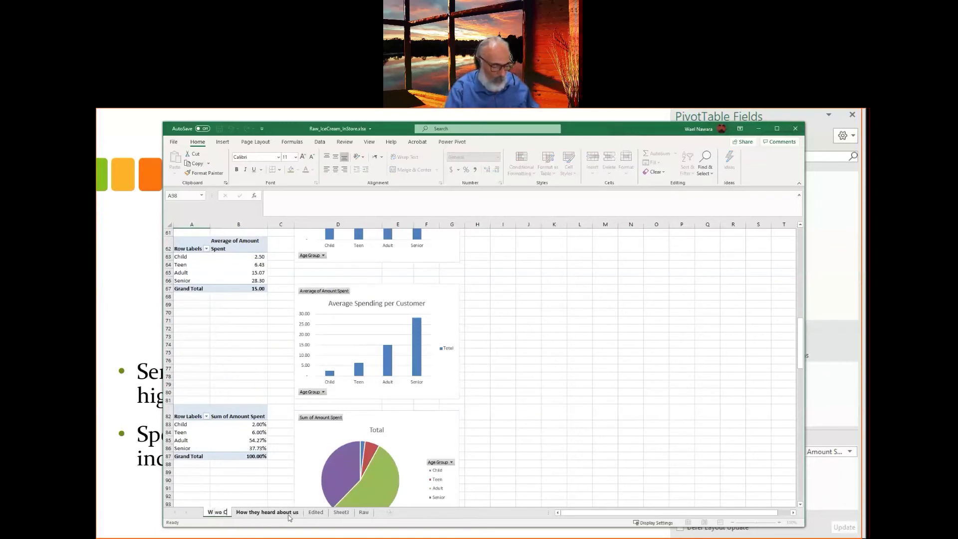
pyautogui.write('hildren and')
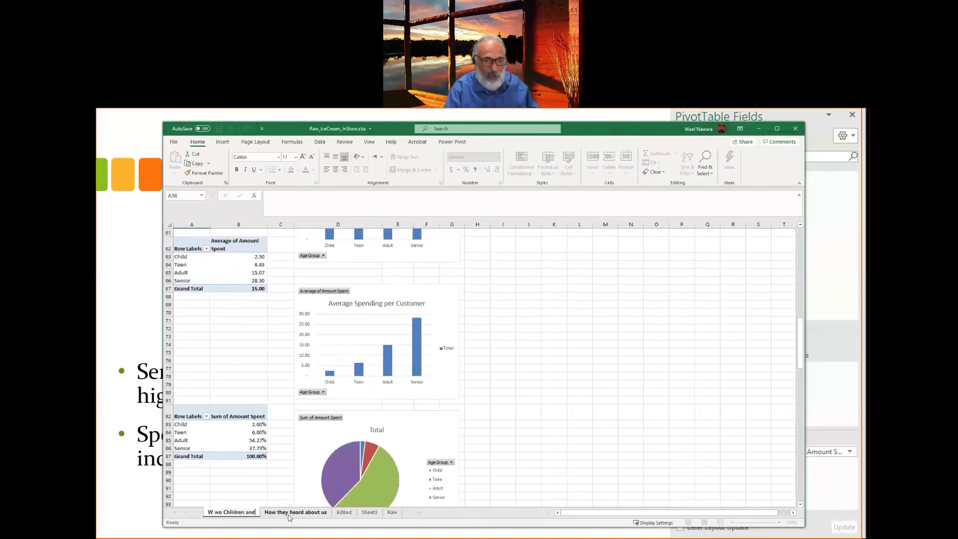
pyautogui.press('BackSpace')
pyautogui.press('BackSpace')
pyautogui.press('BackSpace')
pyautogui.write('& Age')
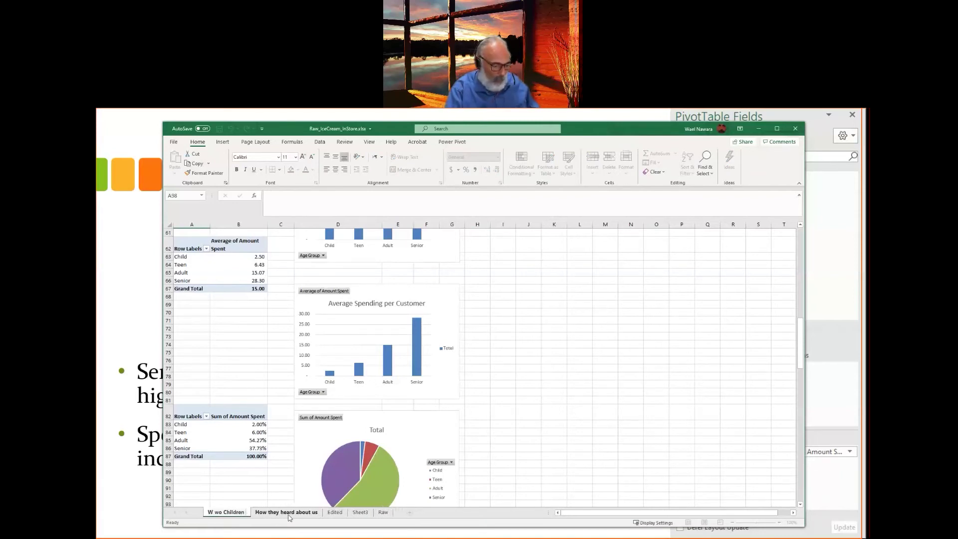
pyautogui.write(' Groups')
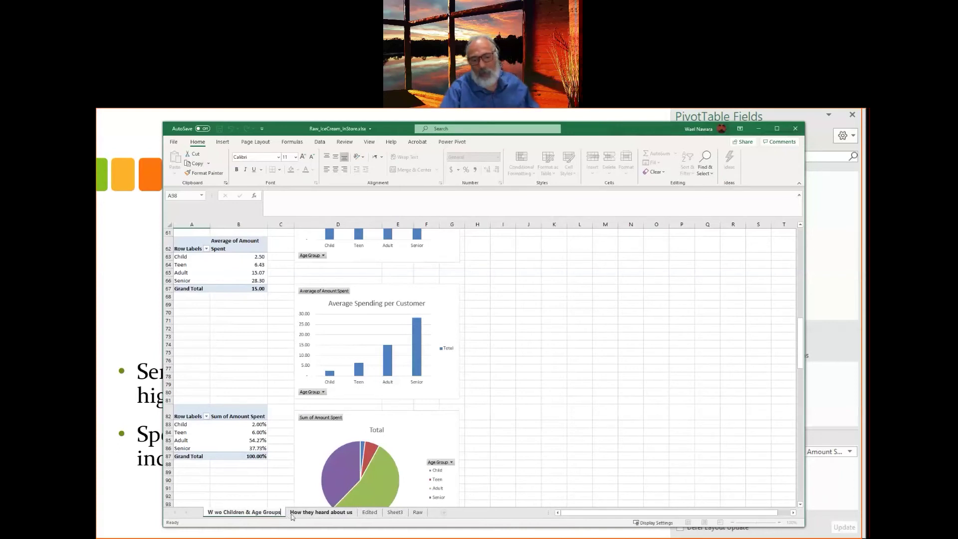
# On the How they heard about us sheet, build the PivotTable with Age Group as rows and "Where did you hear about the store?" as columns and counted values
pyautogui.press('Return')
pyautogui.doubleClick(219, 511)
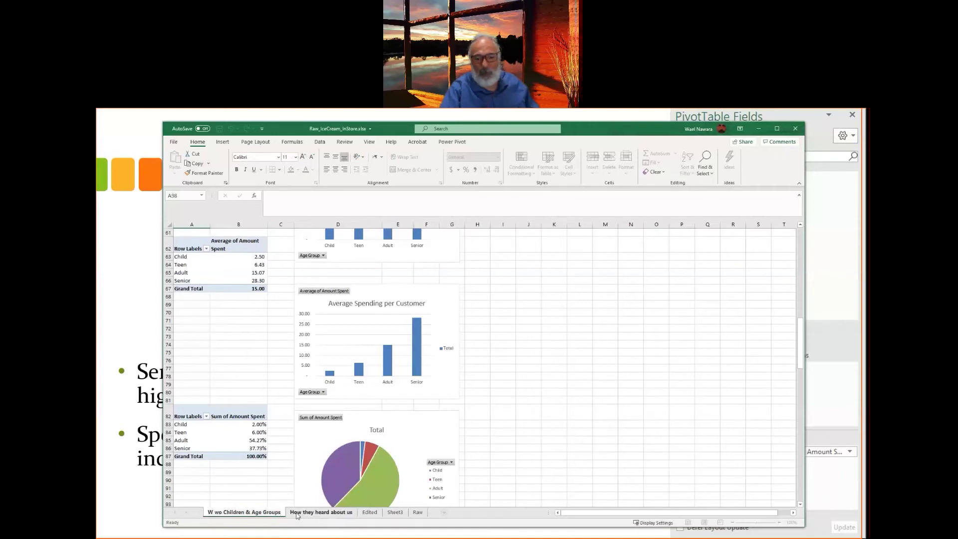
pyautogui.click(338, 513)
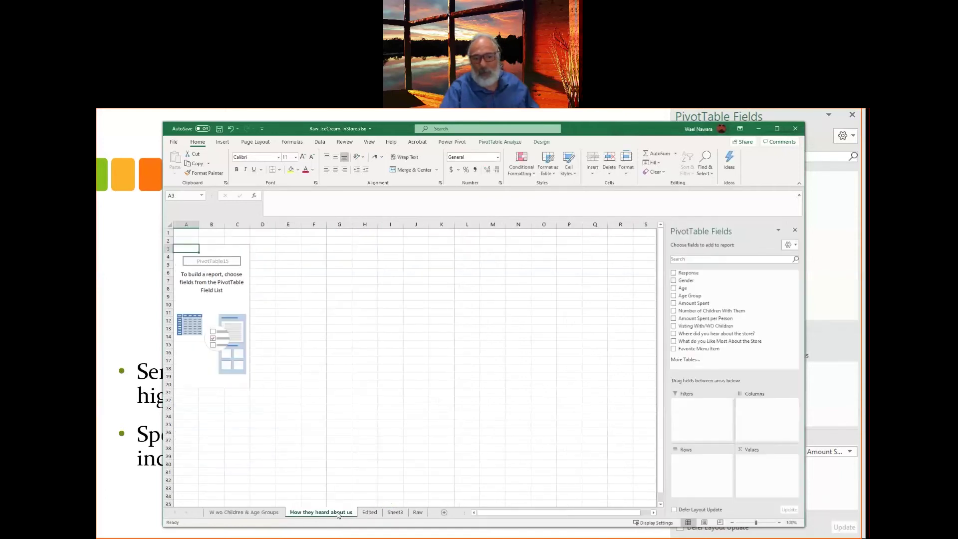
pyautogui.click(227, 264)
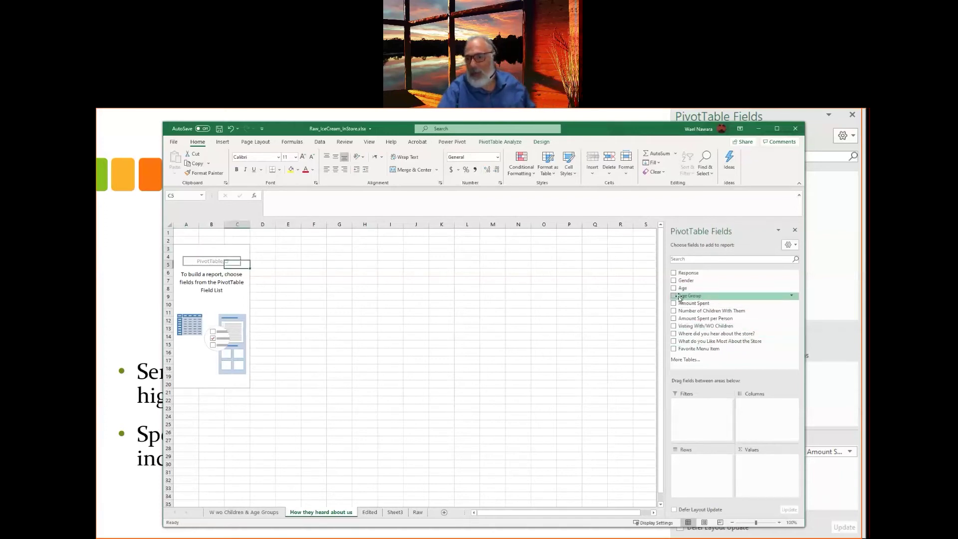
pyautogui.click(674, 296)
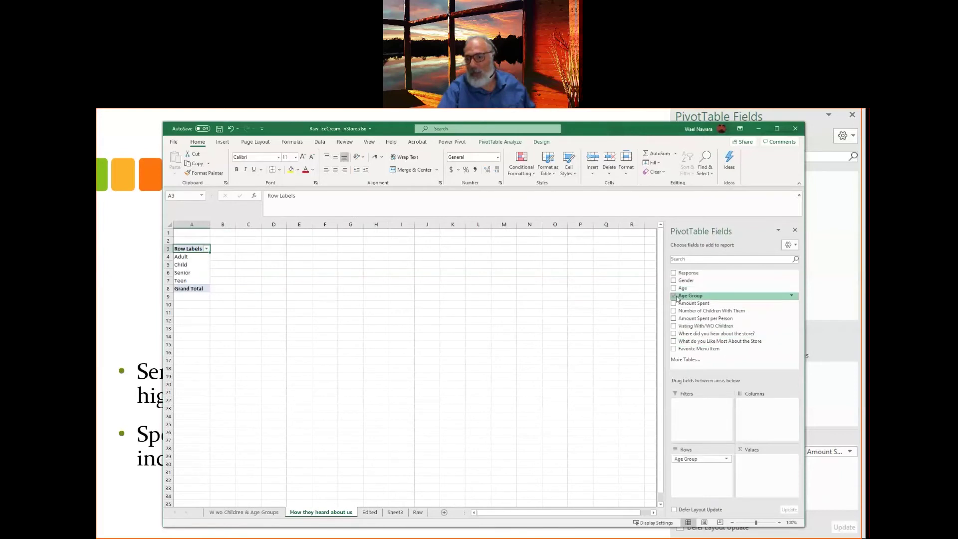
pyautogui.click(674, 334)
pyautogui.moveTo(689, 468); pyautogui.dragTo(767, 460)
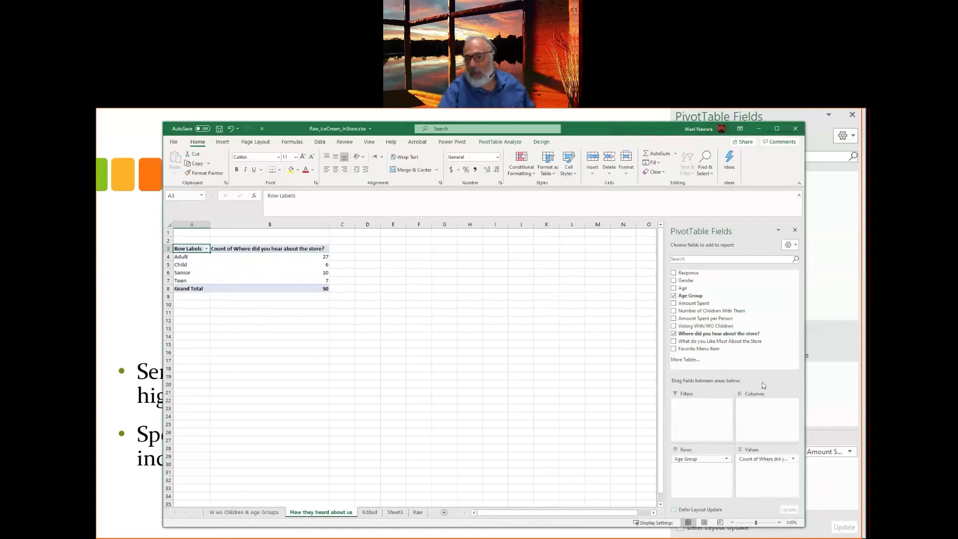
pyautogui.moveTo(719, 333); pyautogui.dragTo(756, 405)
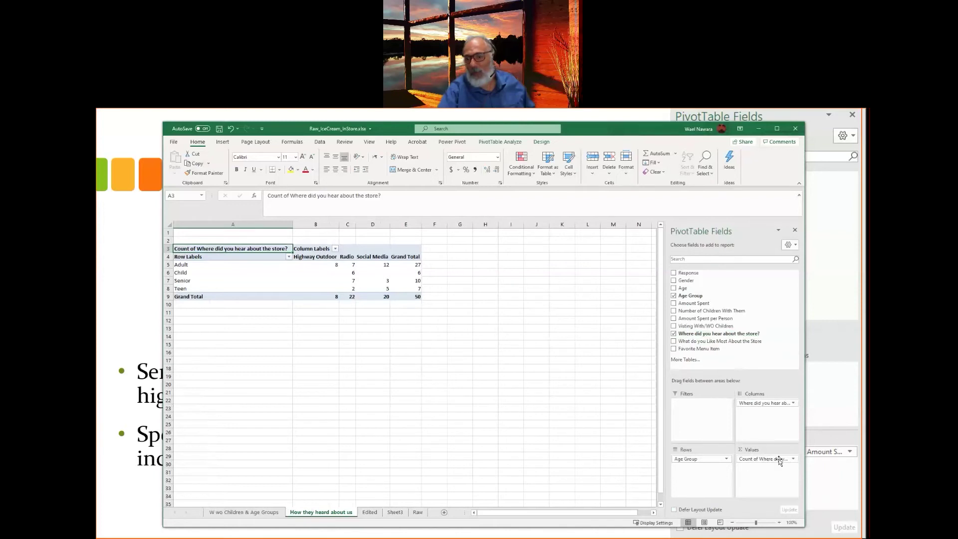
# Show the PivotTable's "Count of Where did you hear about the store?" values as % of Row Total
pyautogui.click(793, 459)
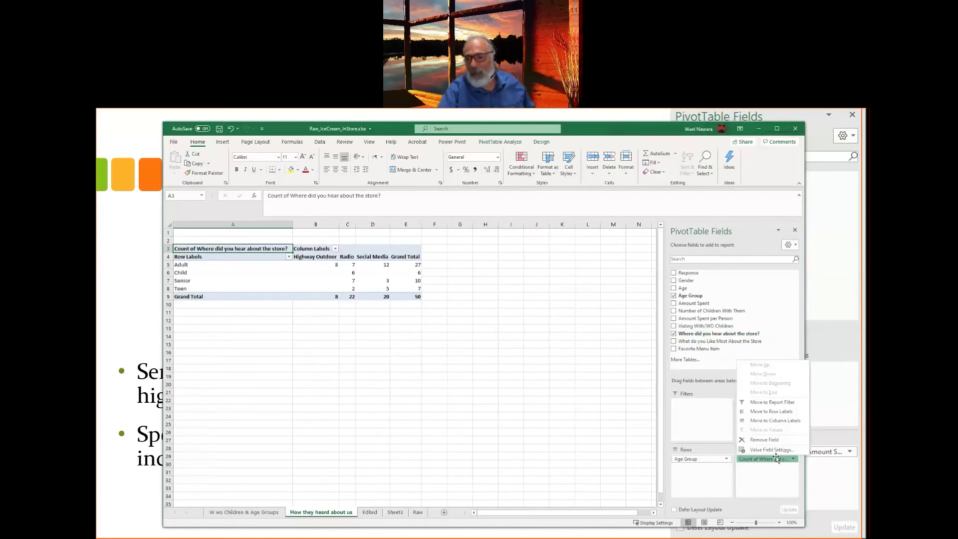
pyautogui.click(776, 450)
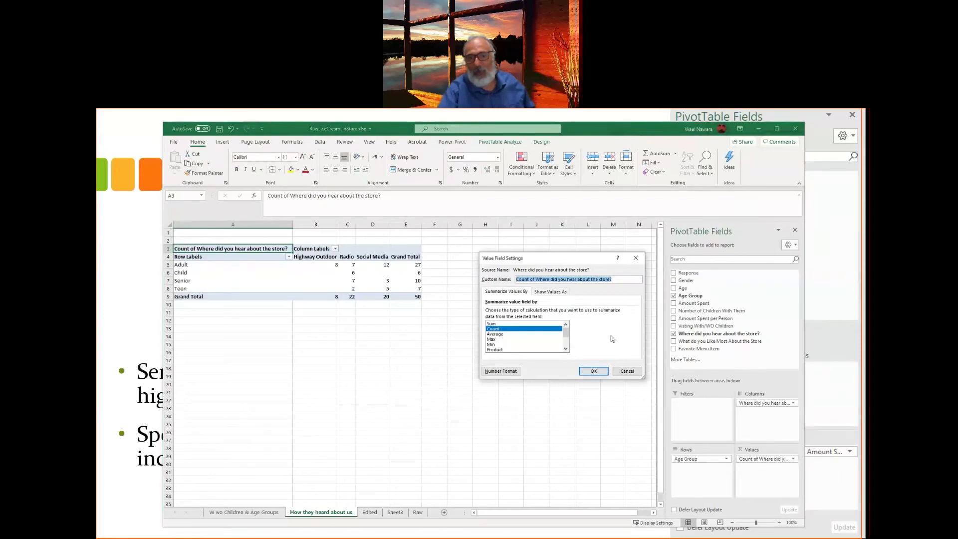
pyautogui.click(550, 292)
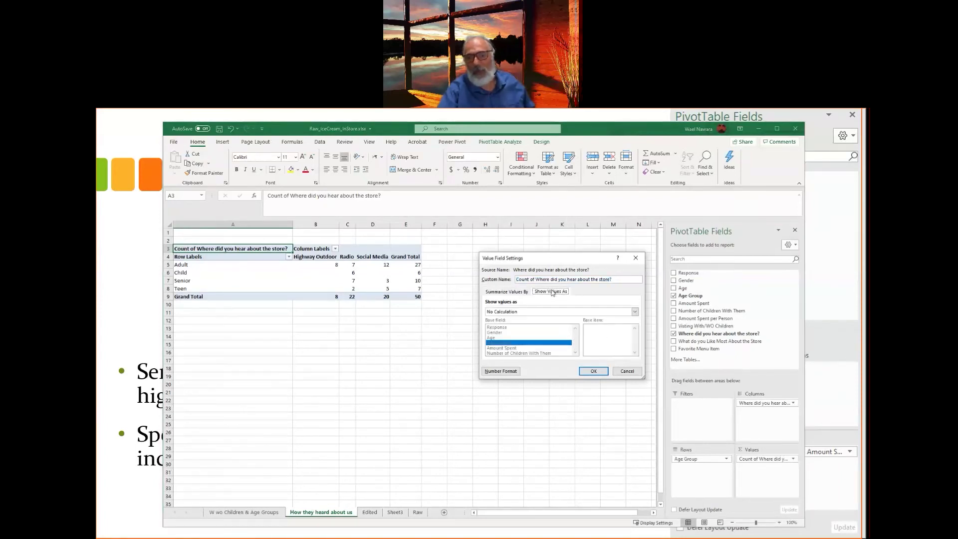
pyautogui.click(576, 314)
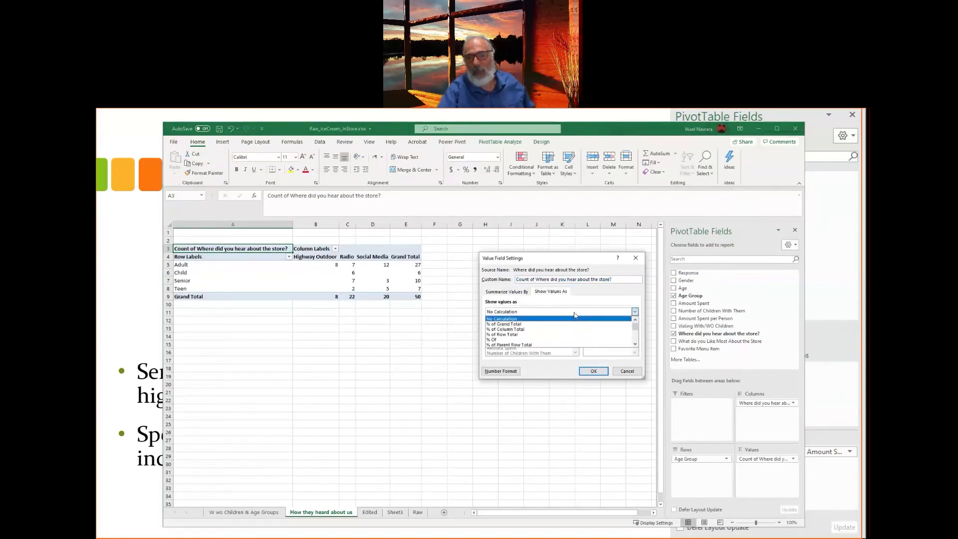
pyautogui.click(517, 335)
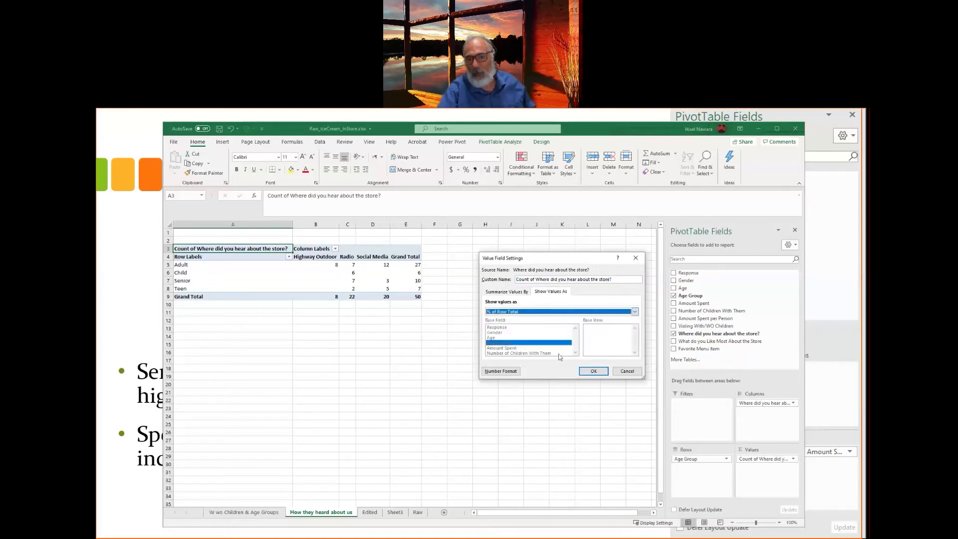
pyautogui.click(593, 371)
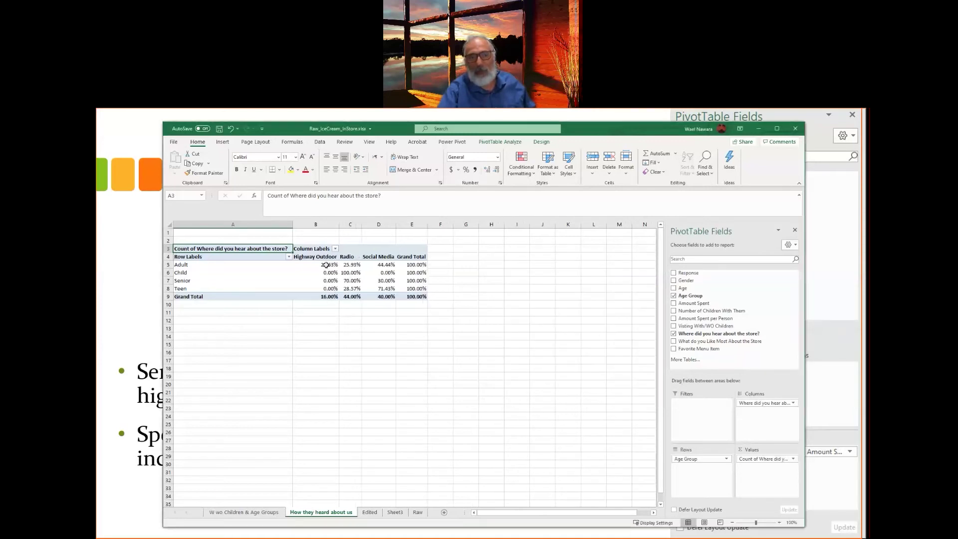
# Insert a Clustered Column PivotChart from the percentage PivotTable and place it beside the table
pyautogui.click(385, 265)
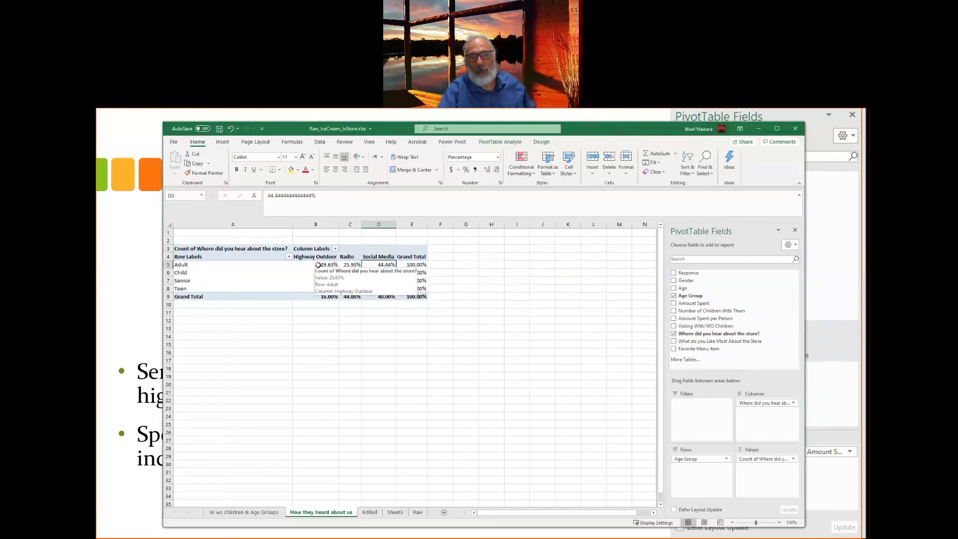
pyautogui.rightClick(389, 267)
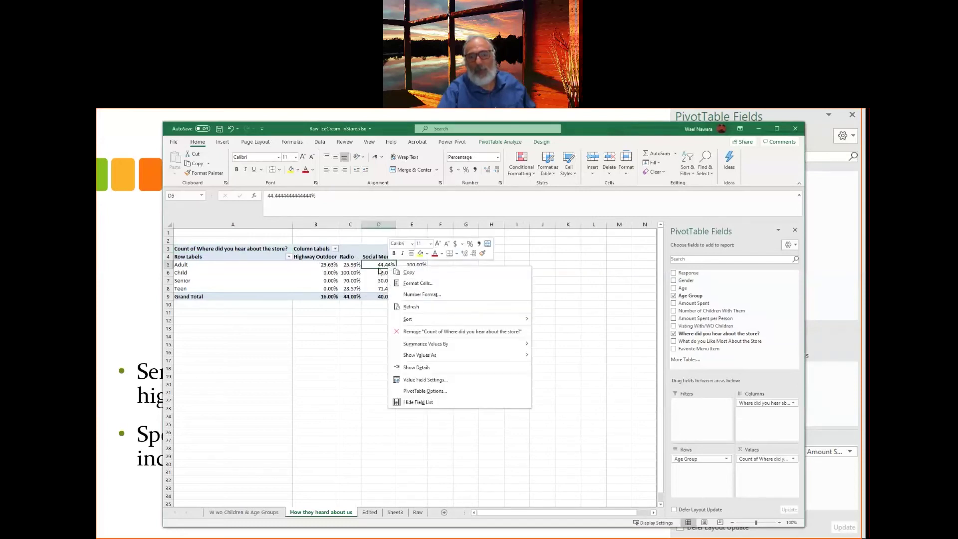
pyautogui.click(378, 270)
pyautogui.click(222, 142)
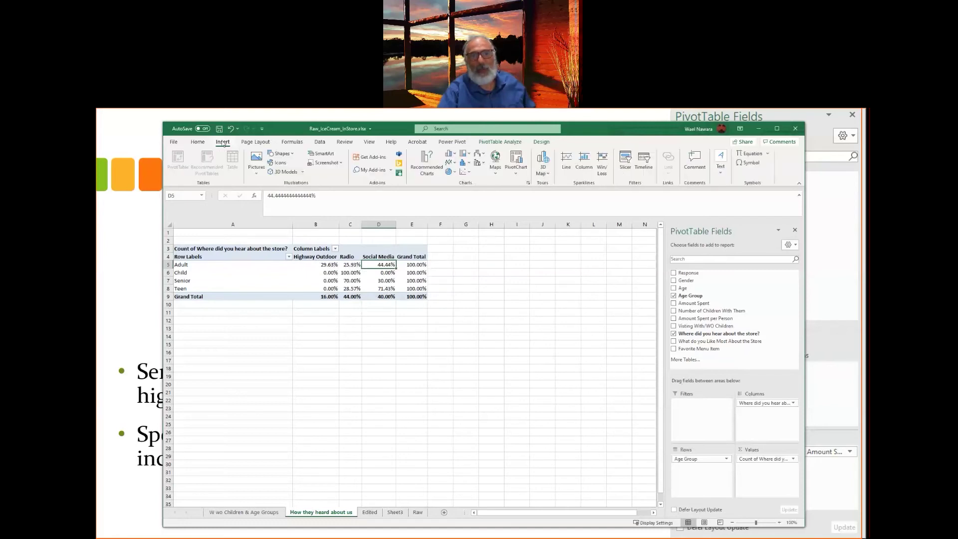
pyautogui.click(516, 162)
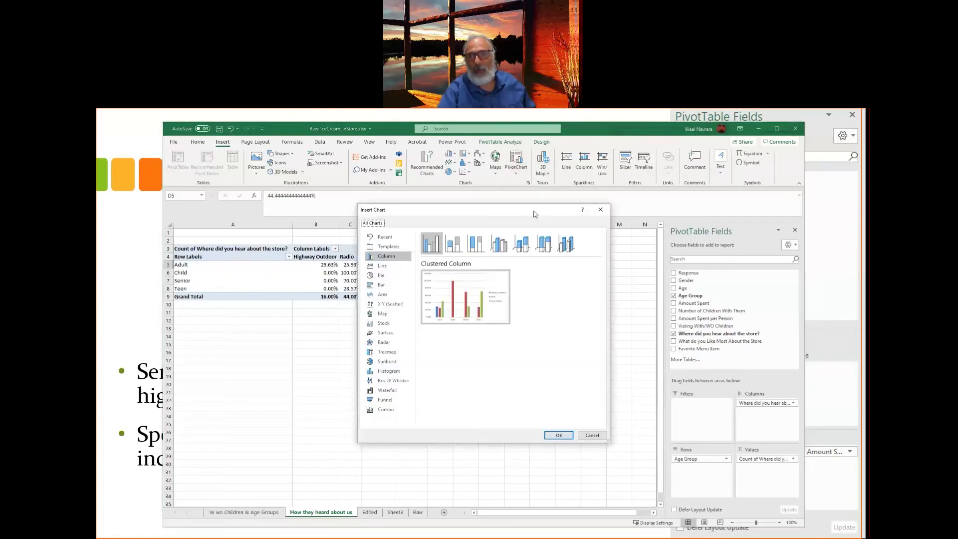
pyautogui.click(559, 435)
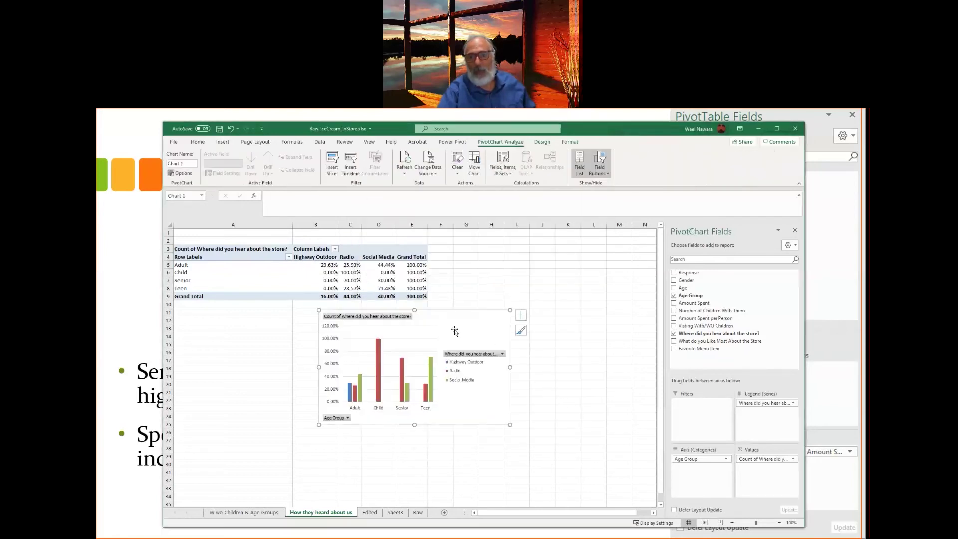
pyautogui.moveTo(461, 322); pyautogui.dragTo(581, 244)
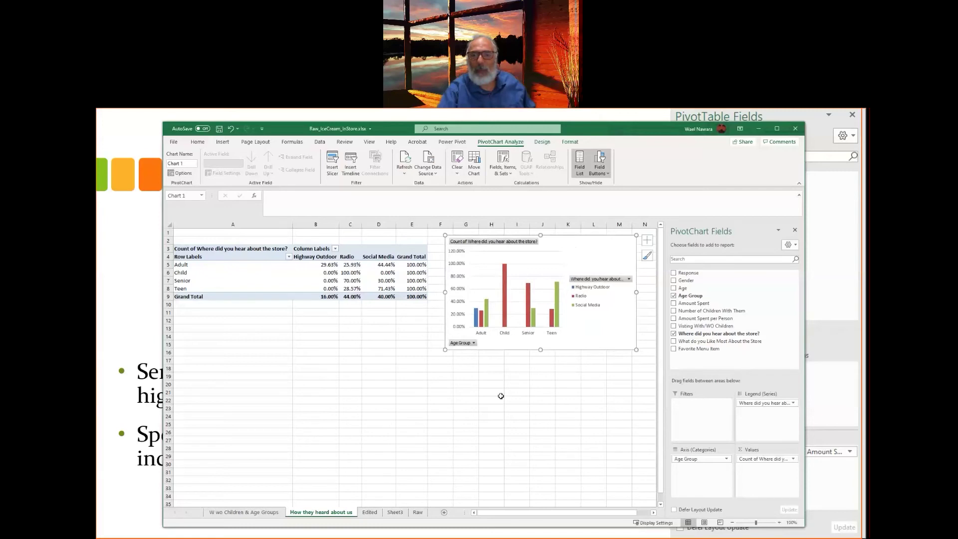
# Reorder the PivotTable's age group rows to Child, Teen, Adult, Senior
pyautogui.click(188, 291)
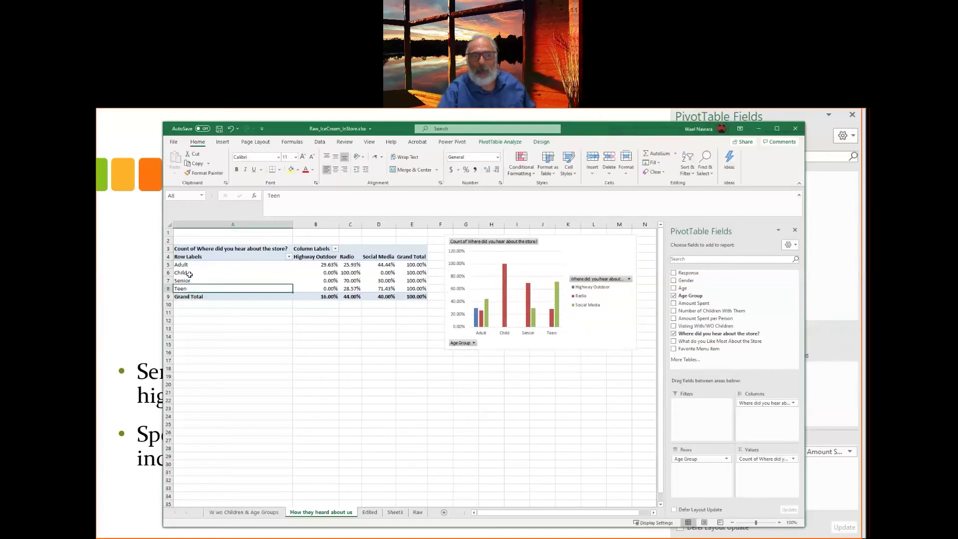
pyautogui.click(188, 273)
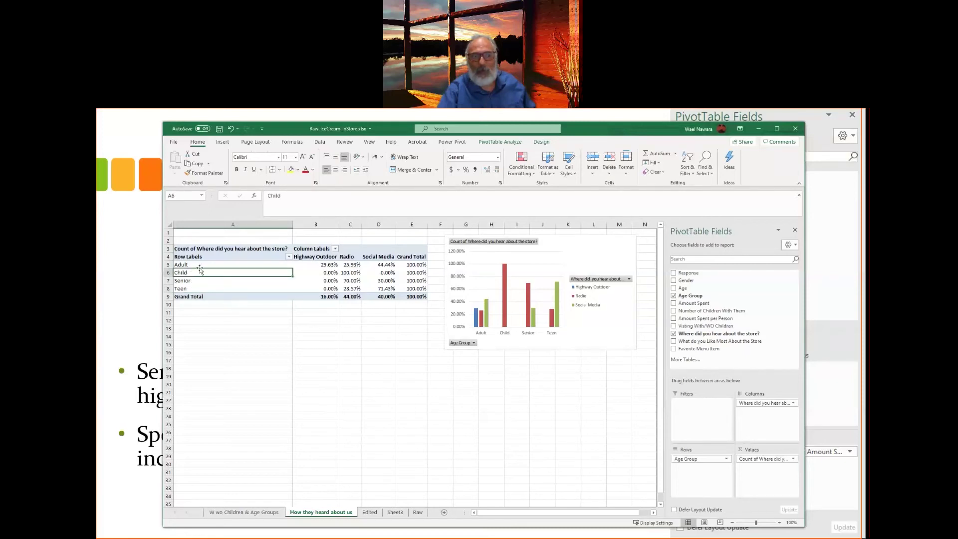
pyautogui.moveTo(201, 265); pyautogui.dragTo(230, 294)
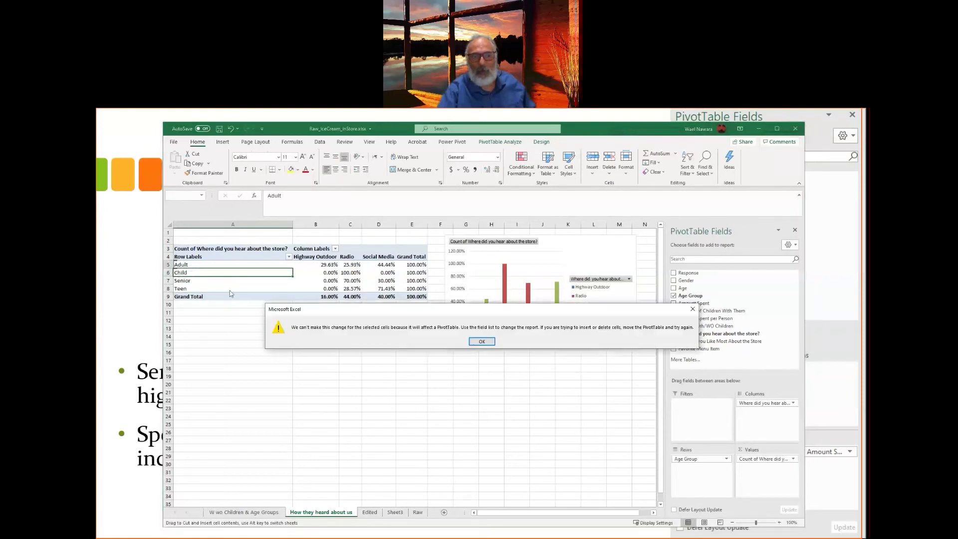
pyautogui.click(487, 344)
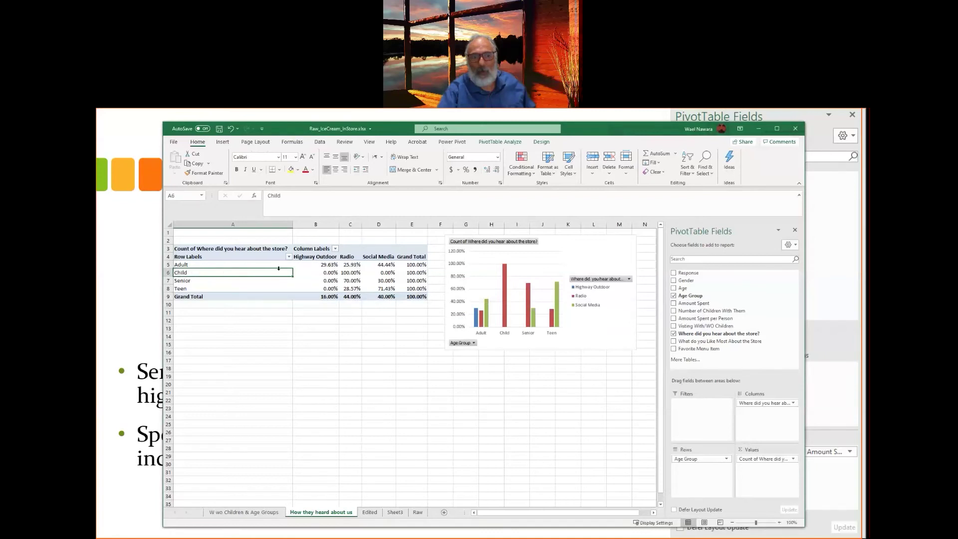
pyautogui.moveTo(273, 268); pyautogui.dragTo(269, 265)
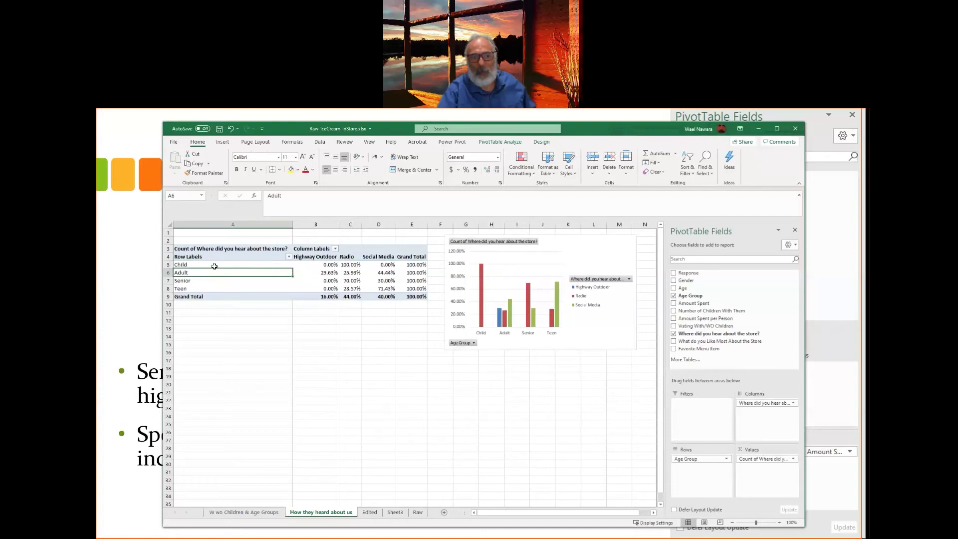
pyautogui.click(208, 288)
pyautogui.moveTo(209, 285); pyautogui.dragTo(209, 272)
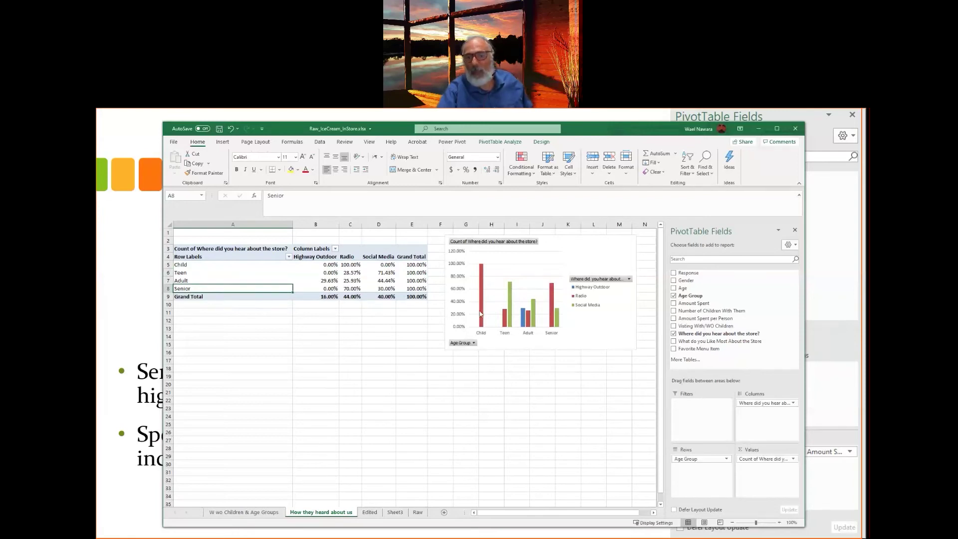
# Set the PivotChart's vertical axis maximum to 1.0 and enlarge the chart slightly
pyautogui.doubleClick(450, 256)
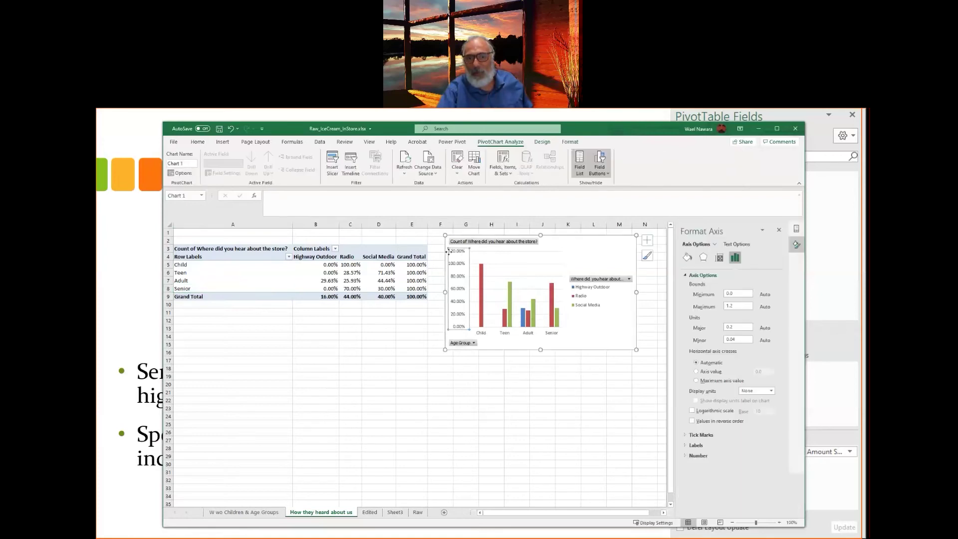
pyautogui.click(733, 306)
pyautogui.press('BackSpace')
pyautogui.write('0')
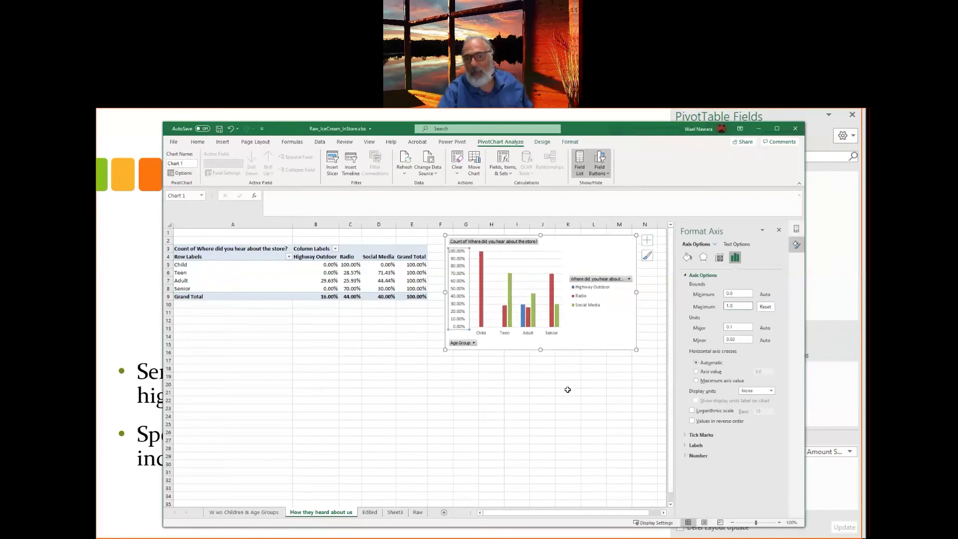
pyautogui.moveTo(638, 351); pyautogui.dragTo(654, 363)
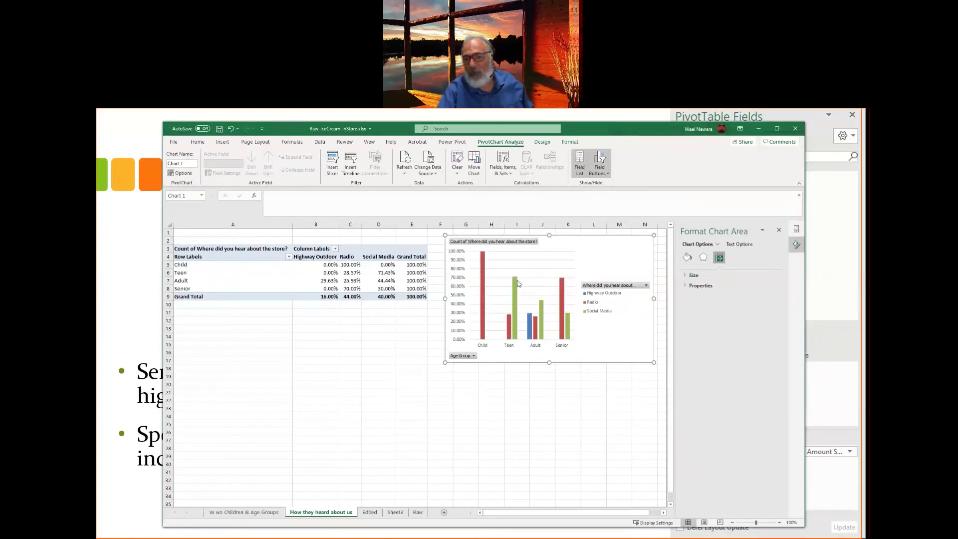
pyautogui.moveTo(516, 281)
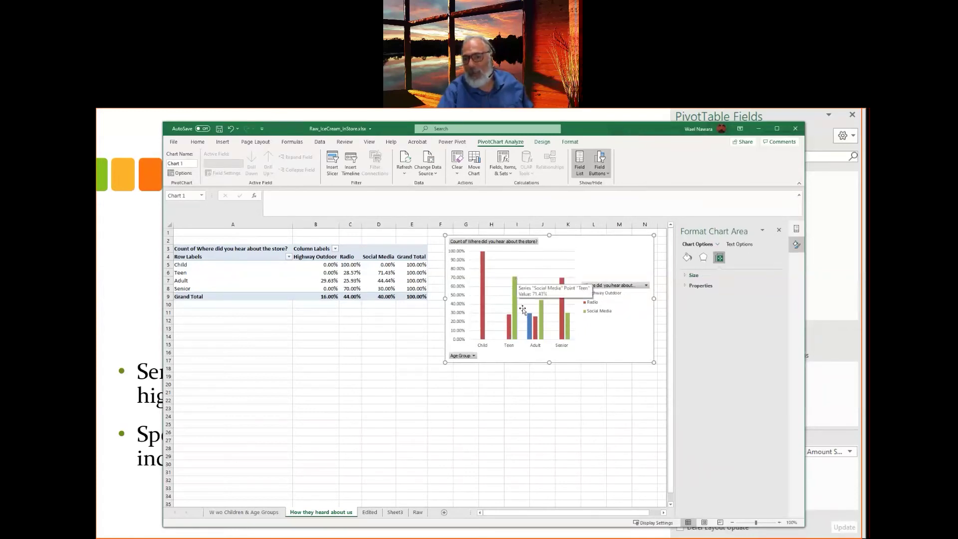
pyautogui.moveTo(542, 325)
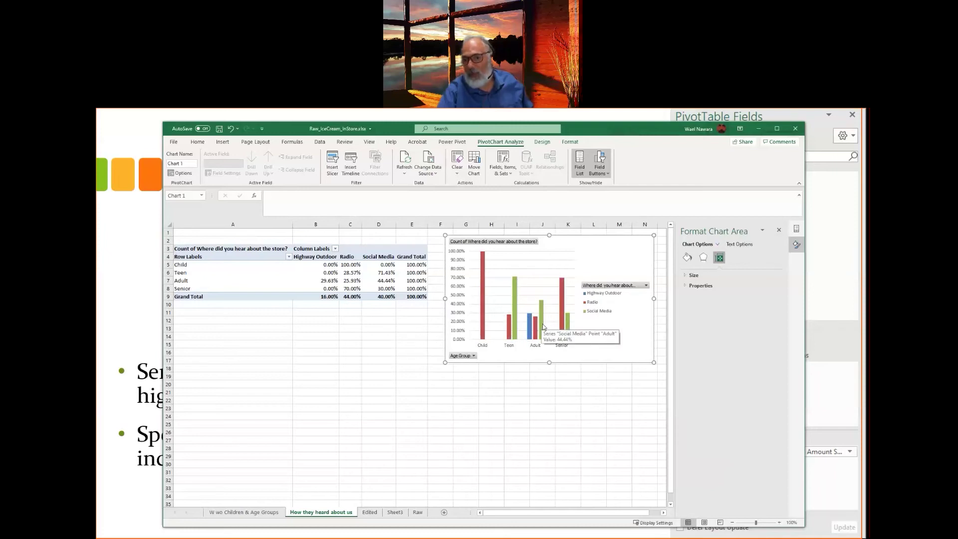
pyautogui.moveTo(565, 296)
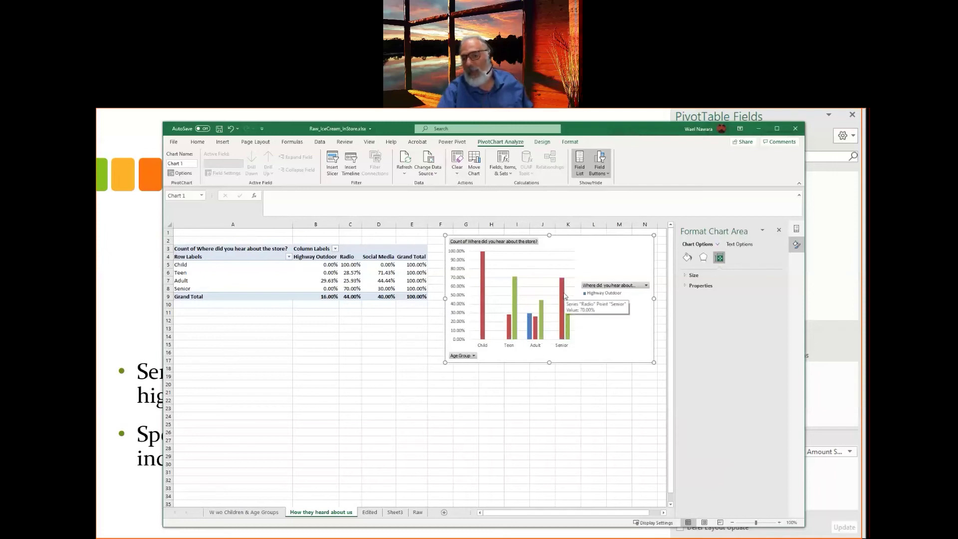
# Copy the whole PivotTable and paste the duplicate below it, starting at cell A22
pyautogui.click(352, 367)
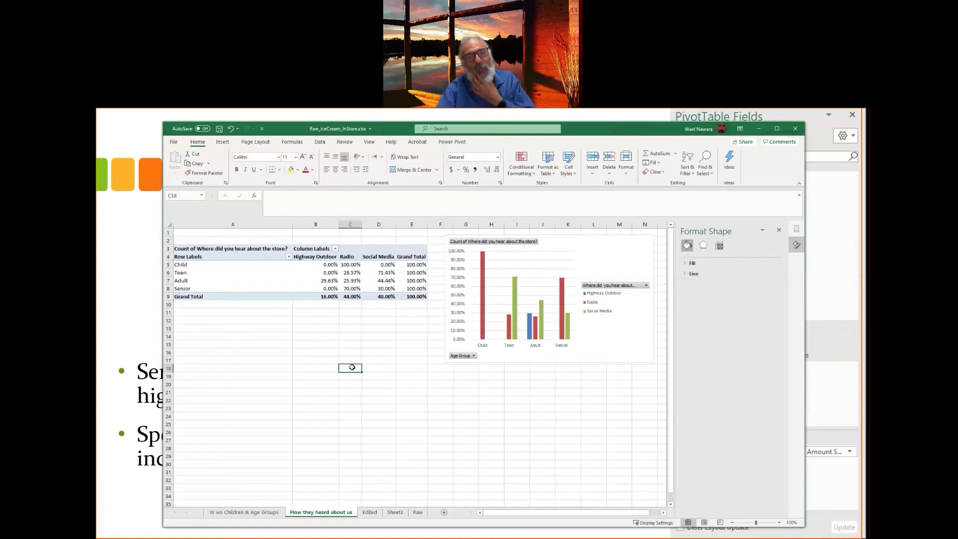
pyautogui.click(248, 397)
pyautogui.click(247, 388)
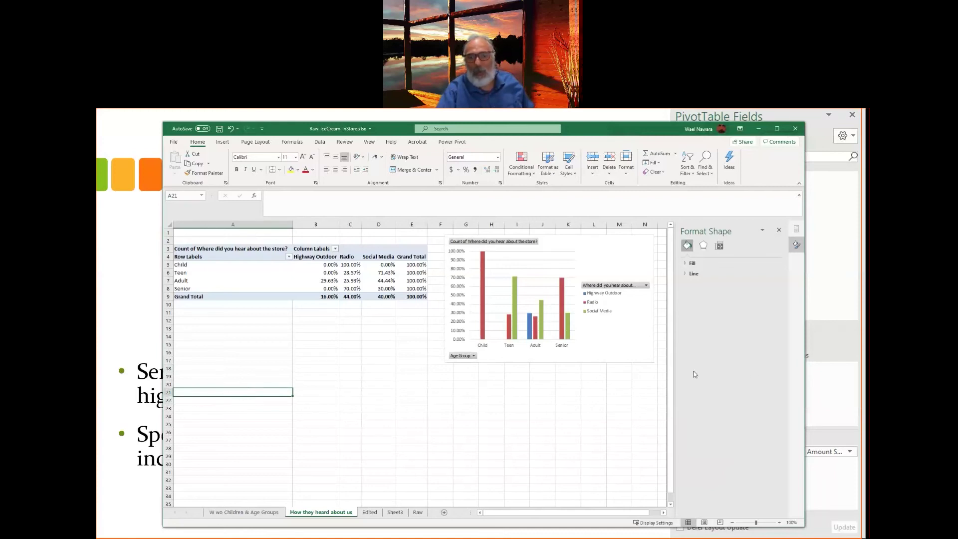
pyautogui.click(228, 245)
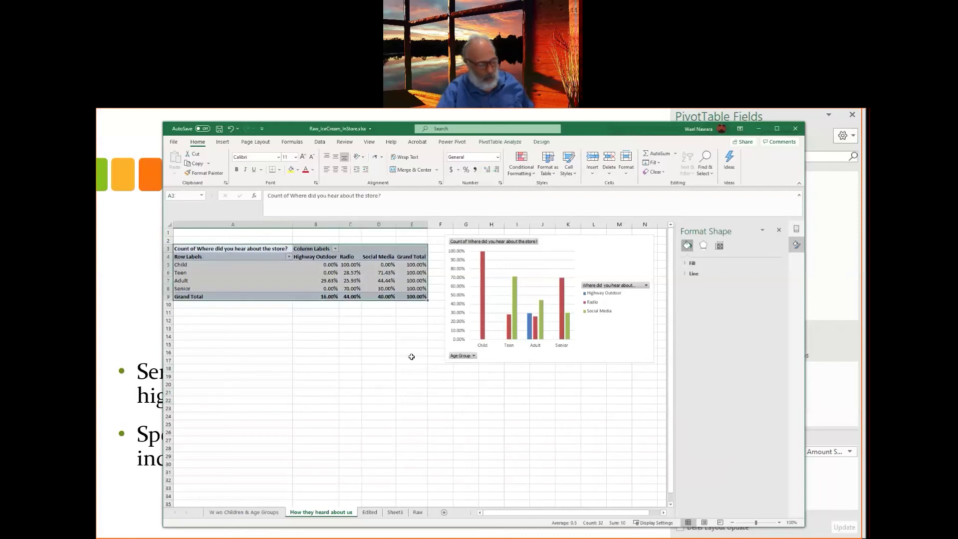
pyautogui.hotkey('ctrl', 'c')
pyautogui.click(210, 396)
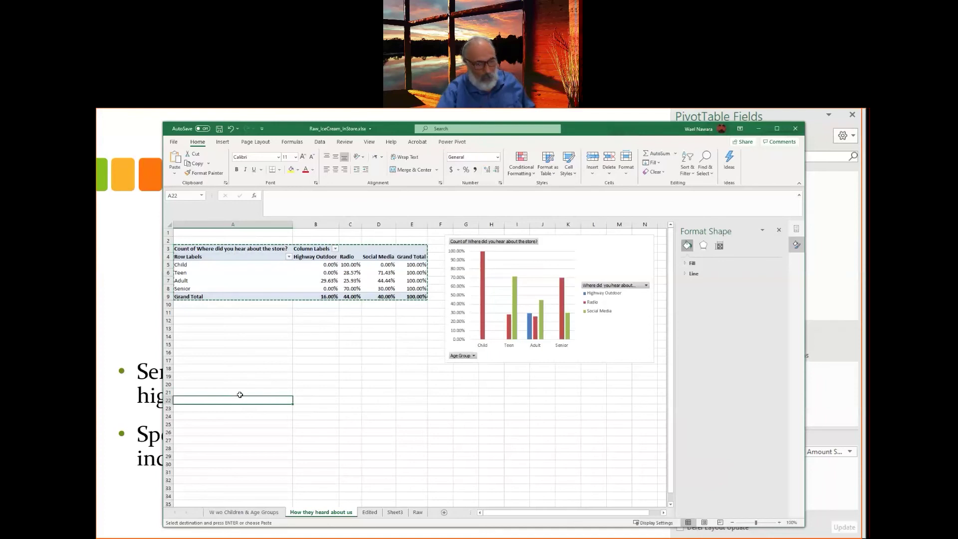
pyautogui.hotkey('ctrl', 'v')
pyautogui.click(328, 417)
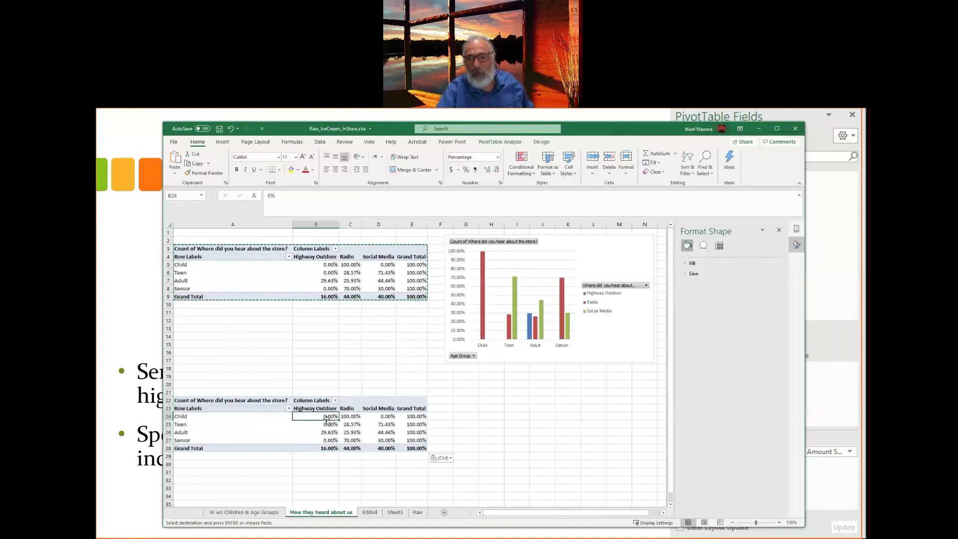
# In the duplicate PivotTable, replace "Where did you hear about the store?" with "What do you Like Most About the Store" as columns and counted values
pyautogui.click(779, 230)
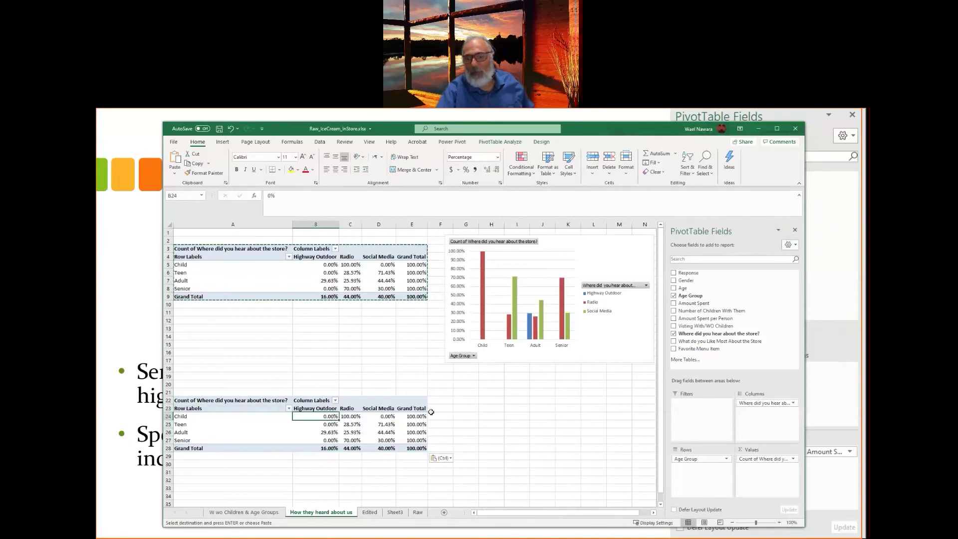
pyautogui.click(674, 342)
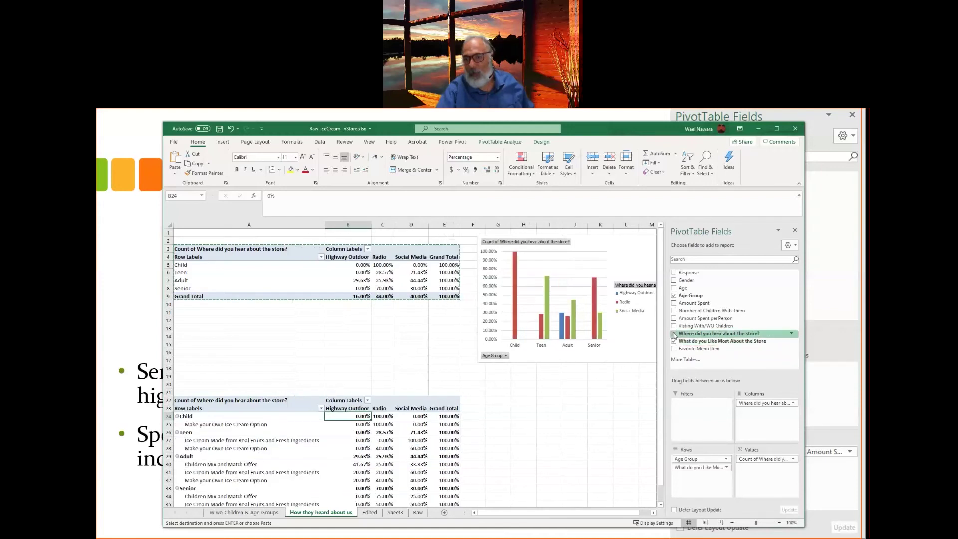
pyautogui.click(674, 334)
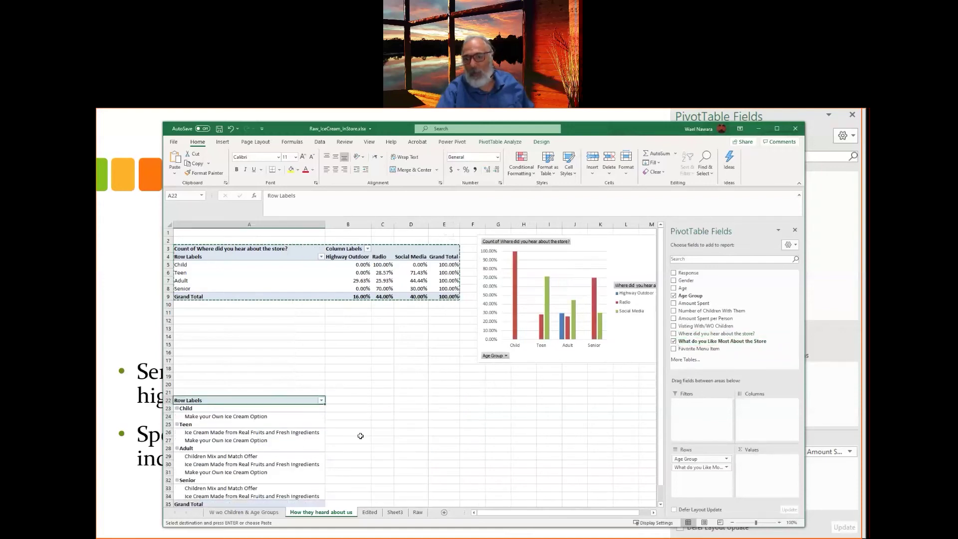
pyautogui.moveTo(693, 468); pyautogui.dragTo(748, 464)
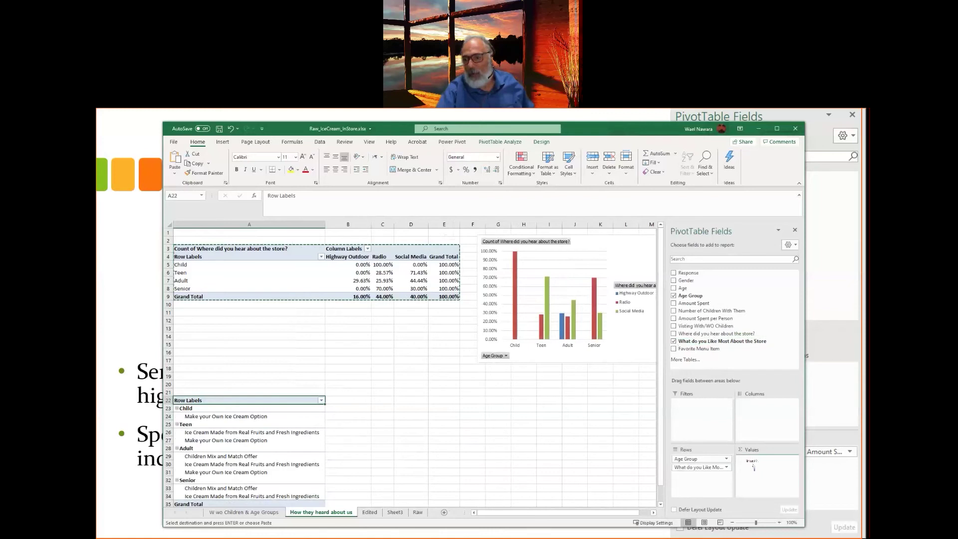
pyautogui.moveTo(700, 341); pyautogui.dragTo(759, 415)
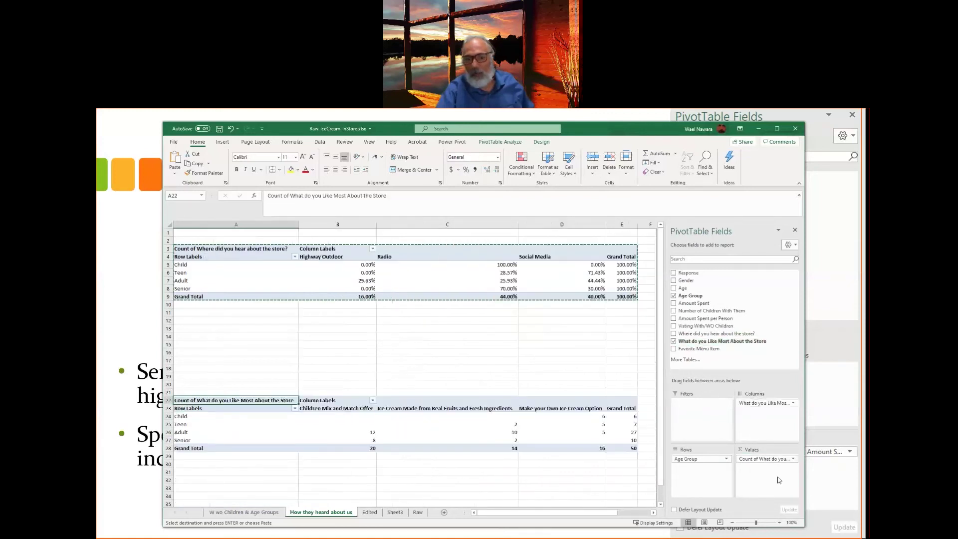
# Show the duplicate PivotTable's "Count of What do you Like Most About the Store" values as % of Row Total
pyautogui.click(794, 459)
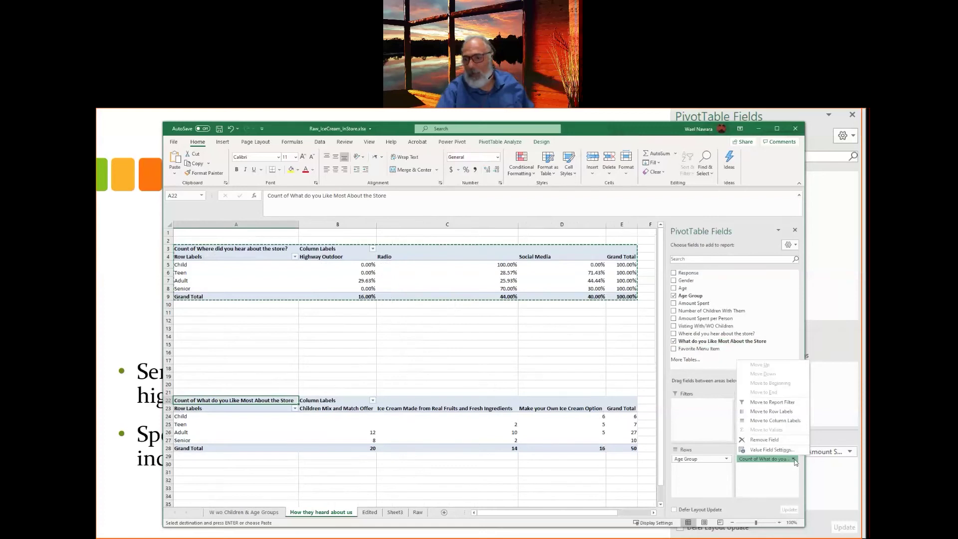
pyautogui.click(766, 450)
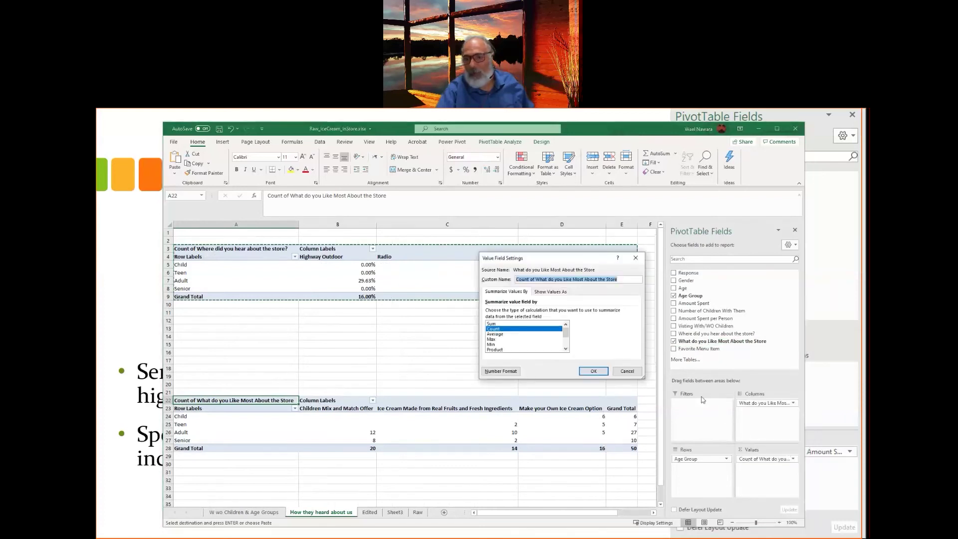
pyautogui.click(565, 293)
pyautogui.click(530, 311)
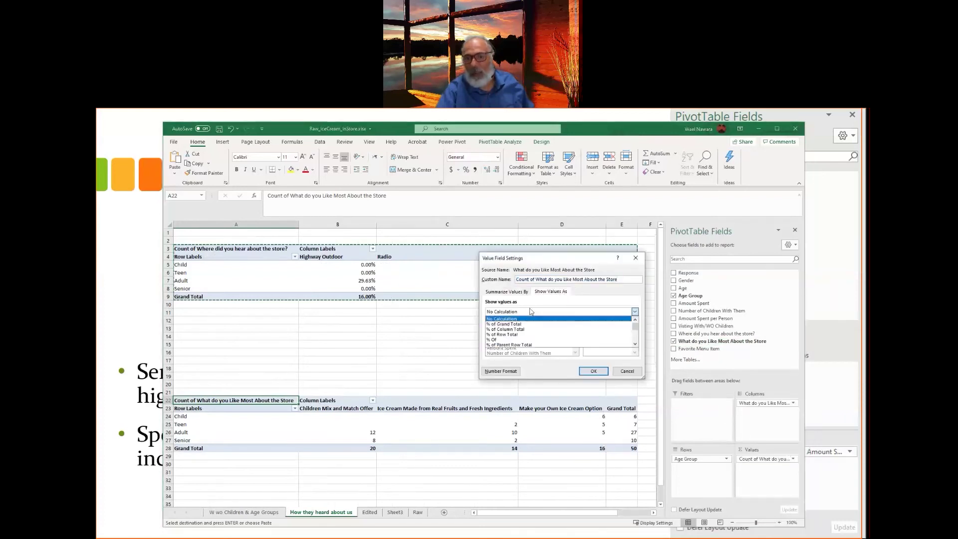
pyautogui.click(520, 334)
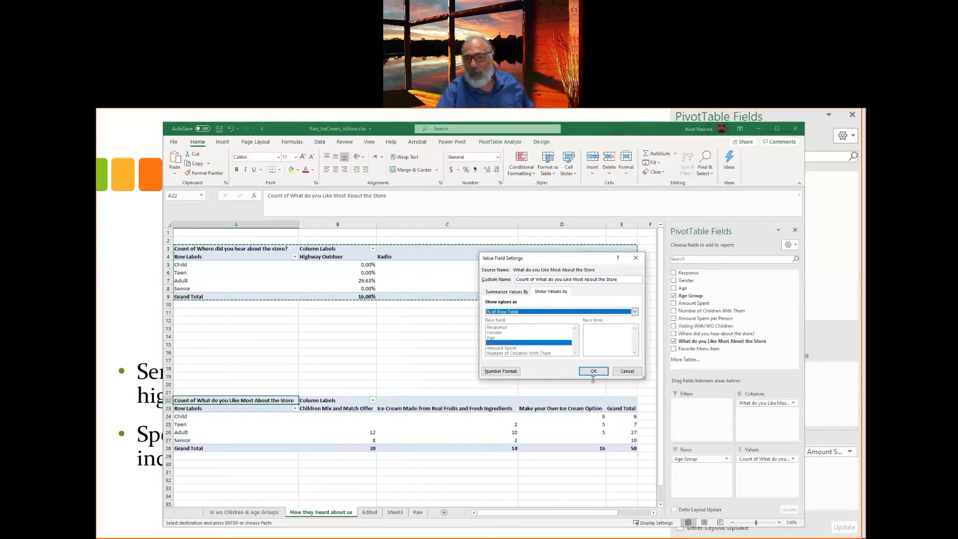
pyautogui.click(594, 371)
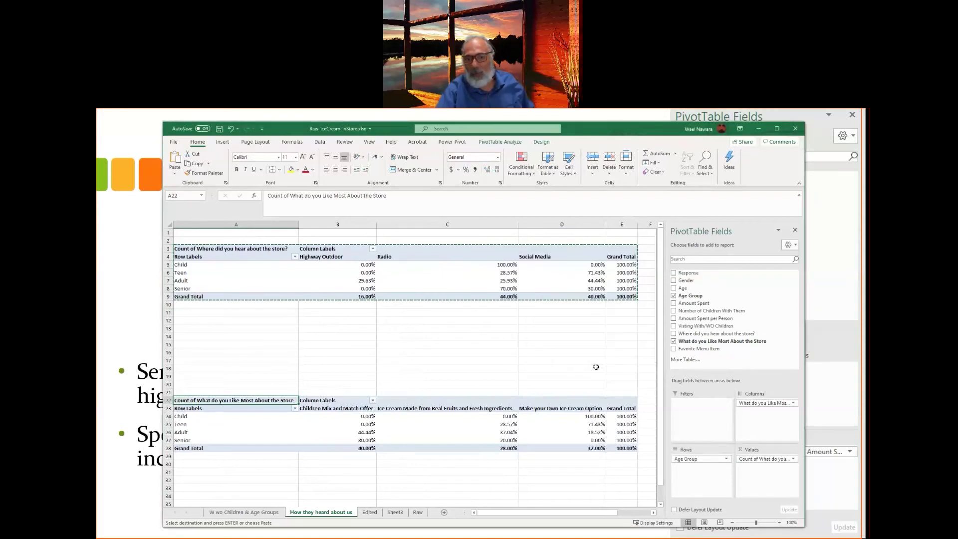
# Insert a Clustered Column PivotChart from the "What do you Like Most About the Store" PivotTable and place it directly below that table
pyautogui.click(359, 472)
pyautogui.click(238, 402)
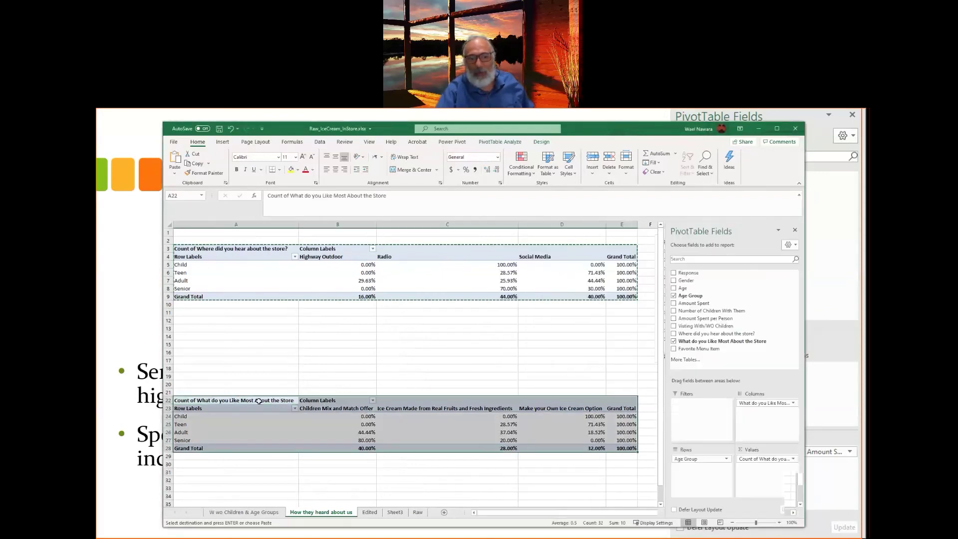
pyautogui.click(512, 440)
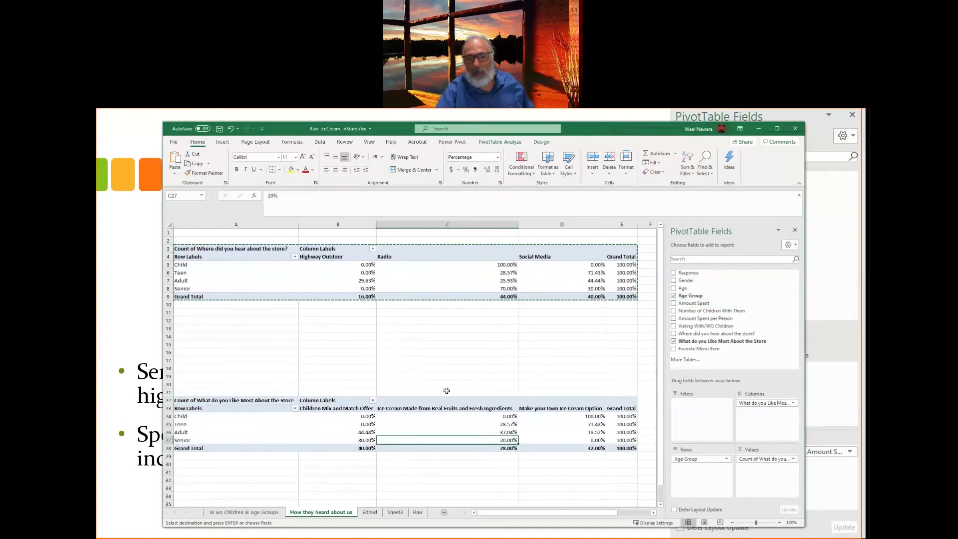
pyautogui.click(226, 144)
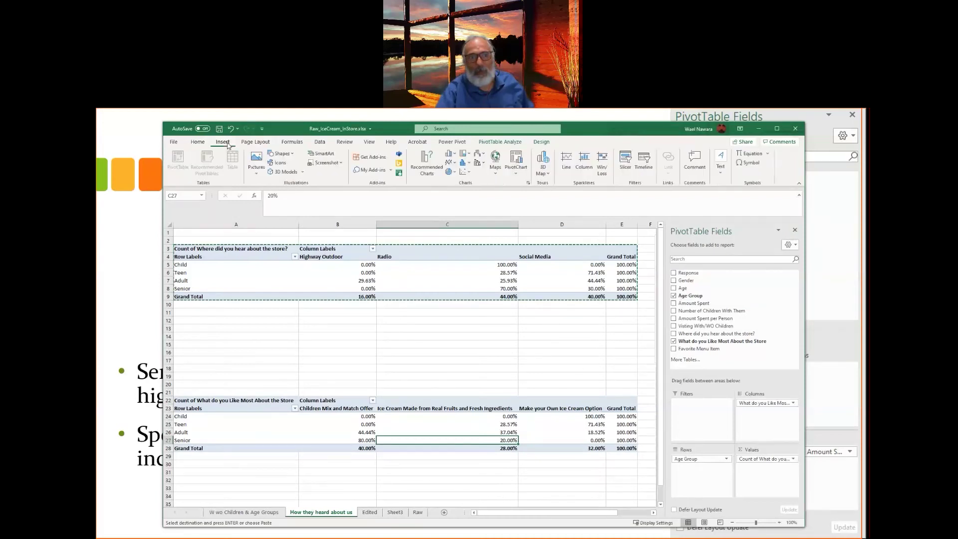
pyautogui.click(511, 164)
pyautogui.press('Return')
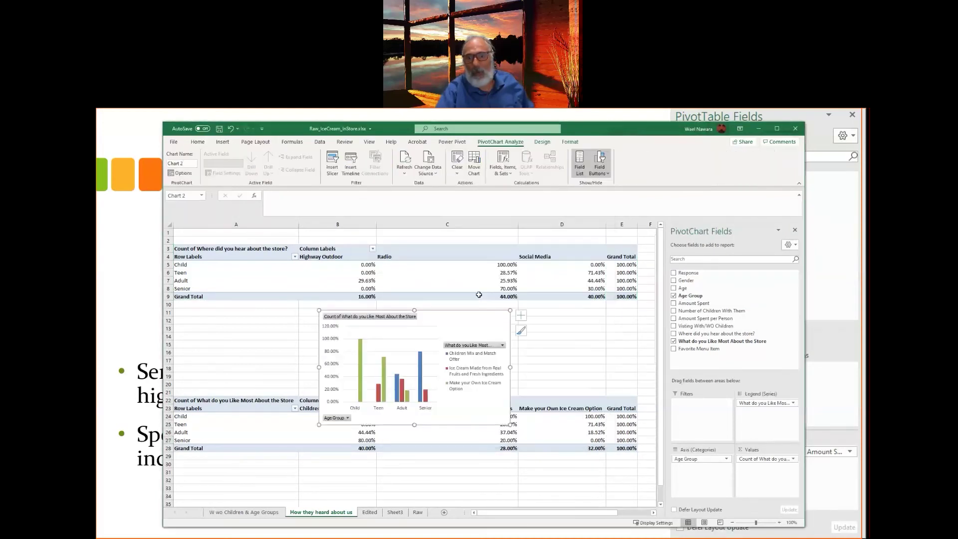
pyautogui.scroll(-4, 457, 307)
pyautogui.moveTo(460, 302); pyautogui.dragTo(471, 460)
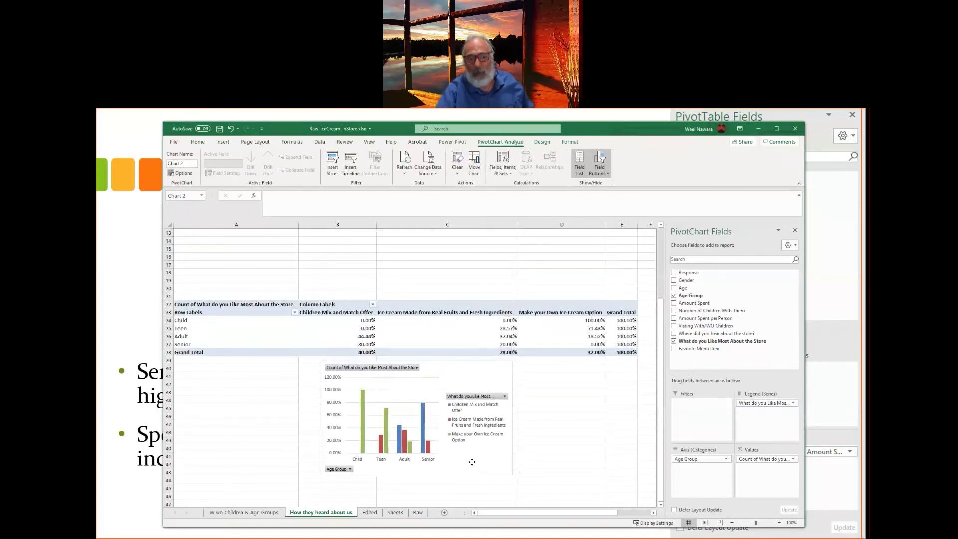
pyautogui.scroll(-3, 574, 420)
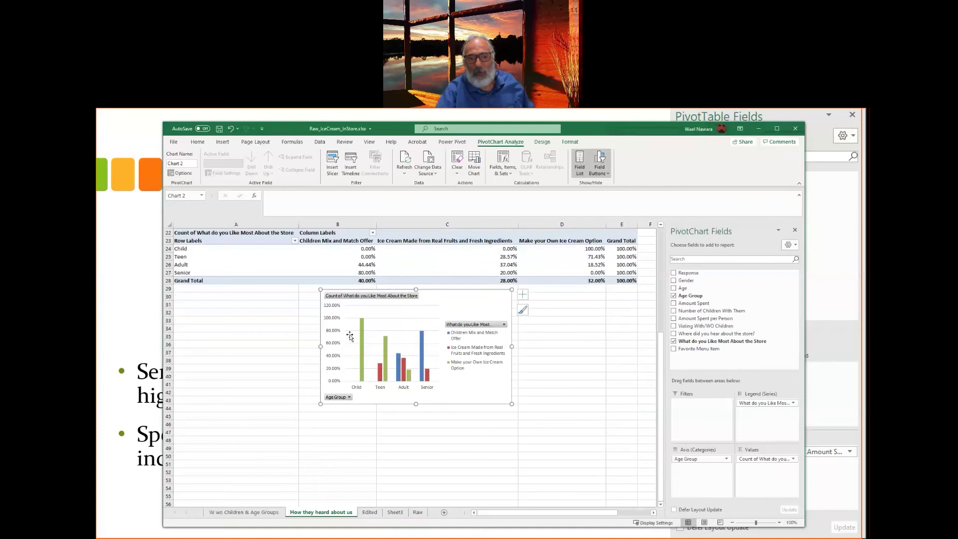
# Set the maximum bound of the new PivotChart's vertical axis to 1.0
pyautogui.click(332, 309)
pyautogui.doubleClick(332, 310)
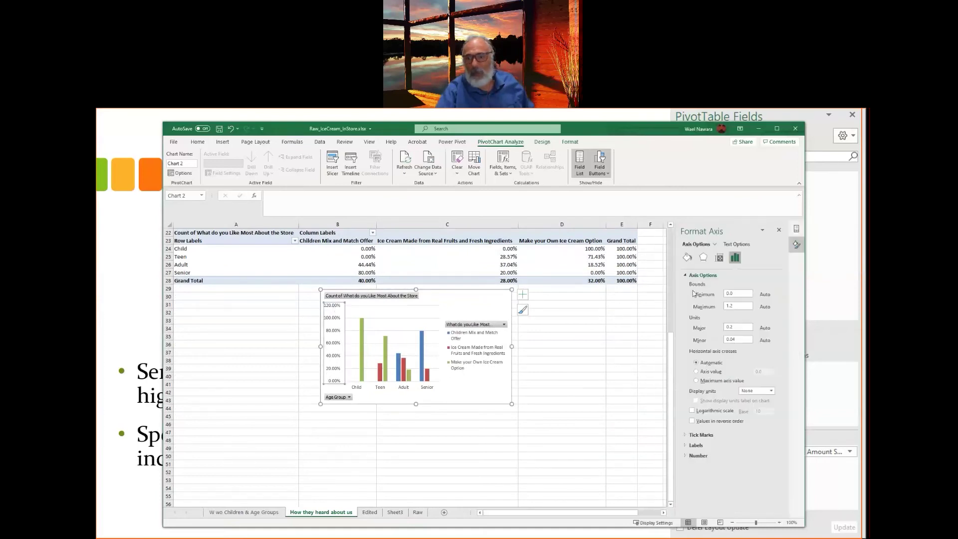
pyautogui.click(741, 305)
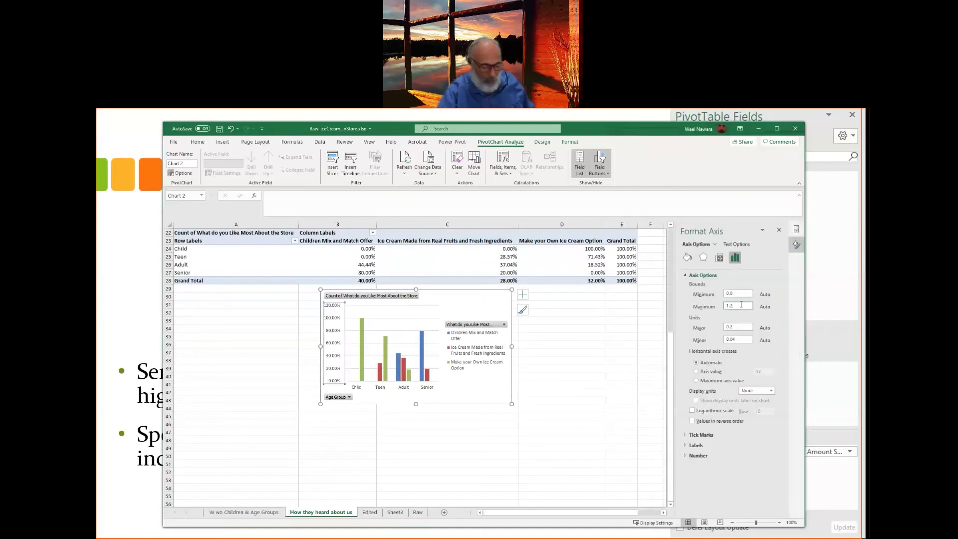
pyautogui.press('BackSpace')
pyautogui.write('0')
pyautogui.press('Return')
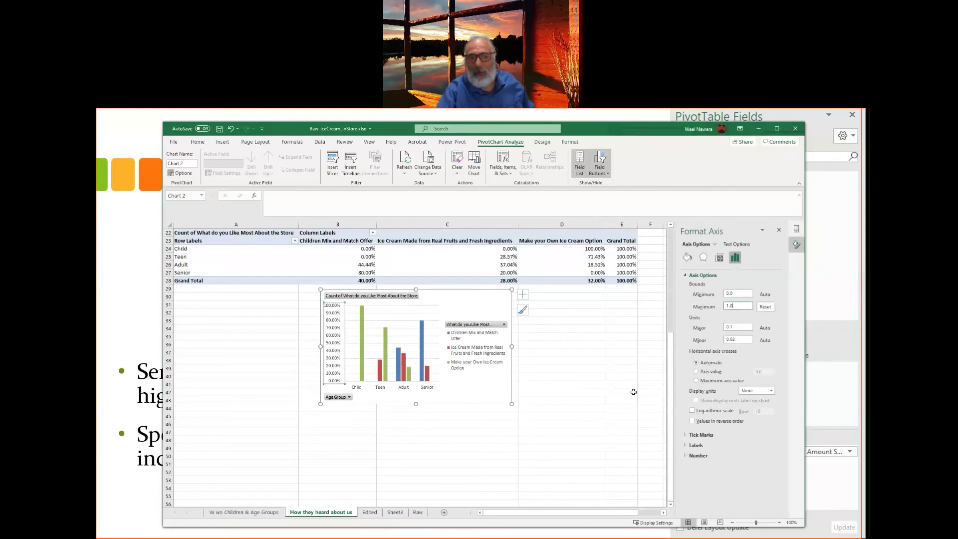
# Enlarge the new PivotChart to span about columns B to D down to row 52, and inspect the Adult "Children Mix and Match Offer" bar
pyautogui.click(602, 425)
pyautogui.click(488, 395)
pyautogui.moveTo(511, 404); pyautogui.dragTo(610, 477)
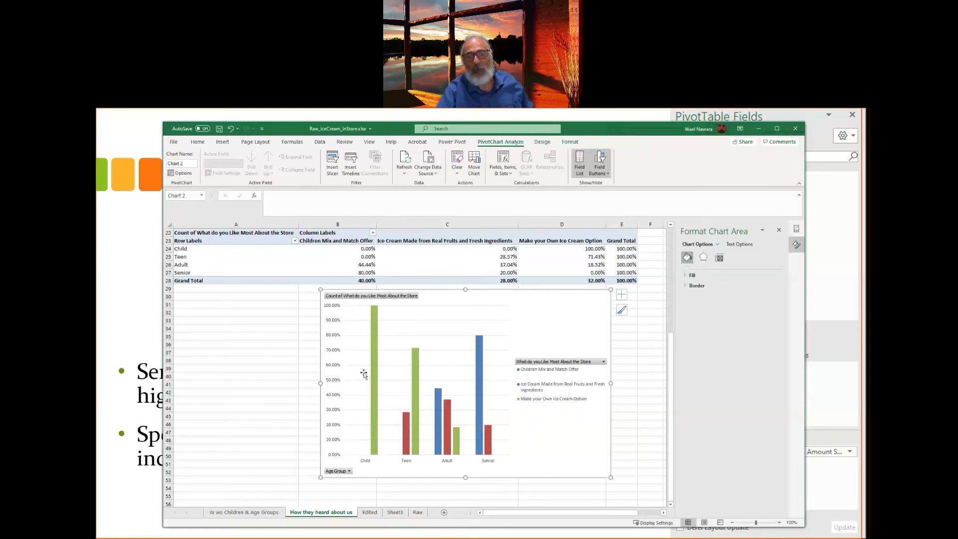
pyautogui.moveTo(374, 376)
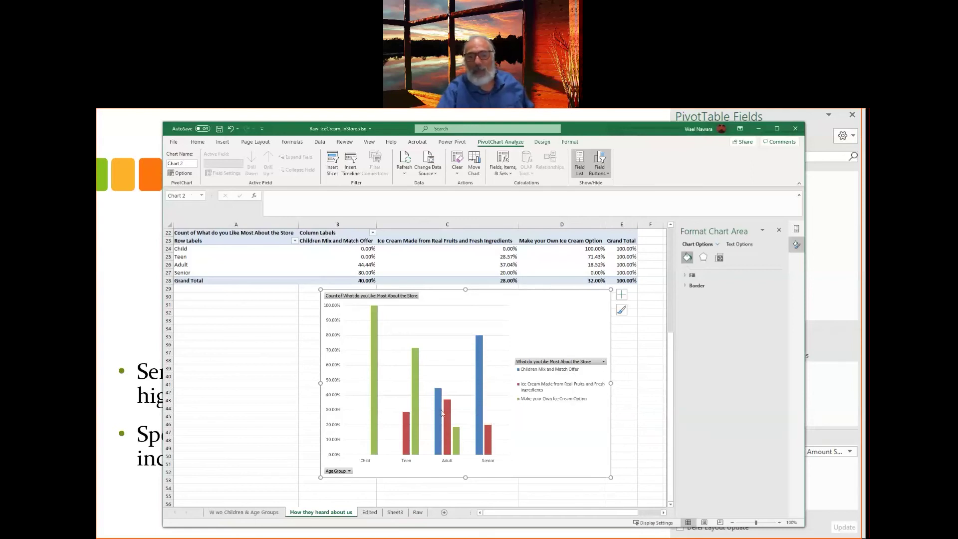
pyautogui.moveTo(442, 412)
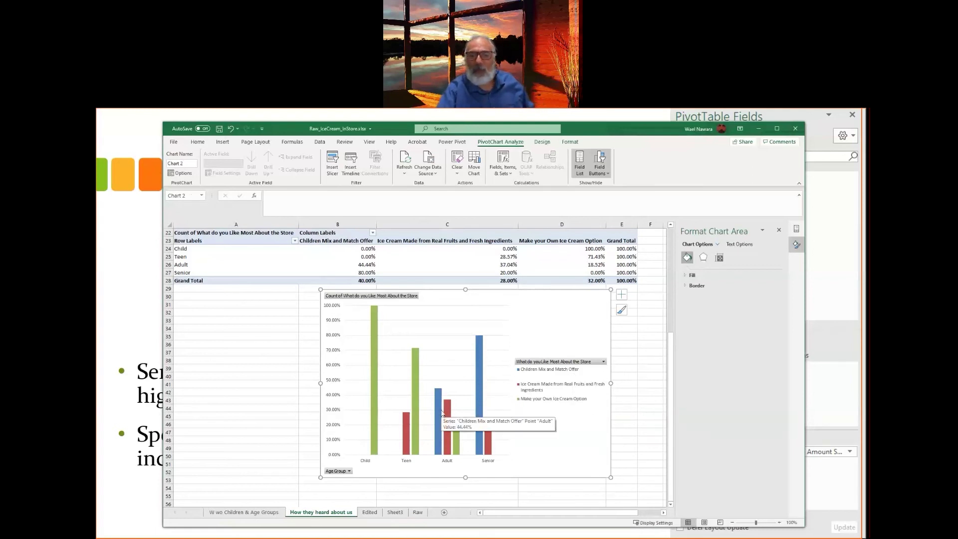